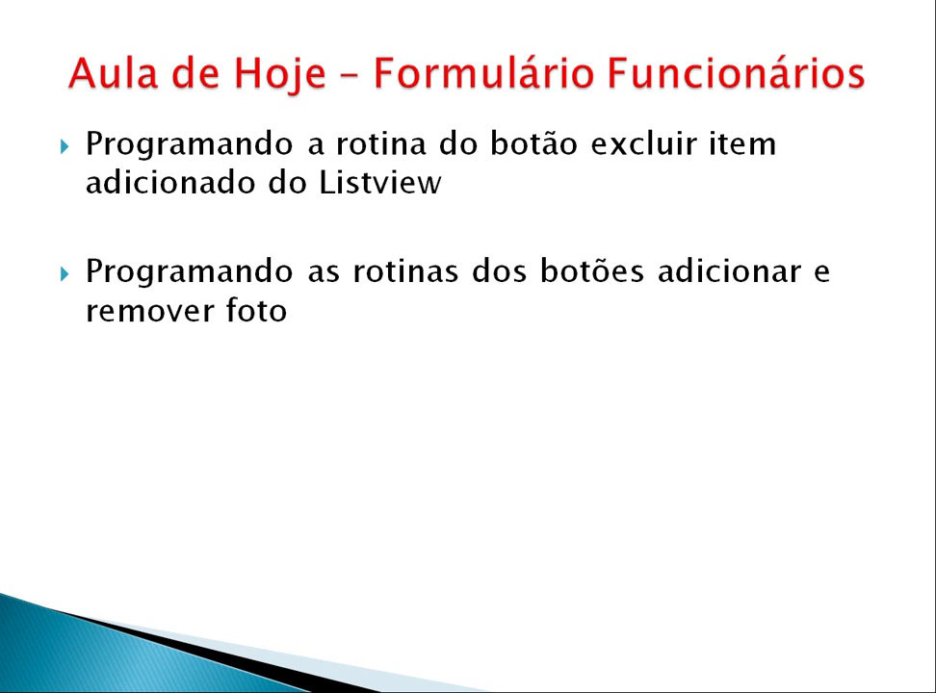
Step: Show the third bullet, about programming the attach-file and open-attachment routines
key("space")
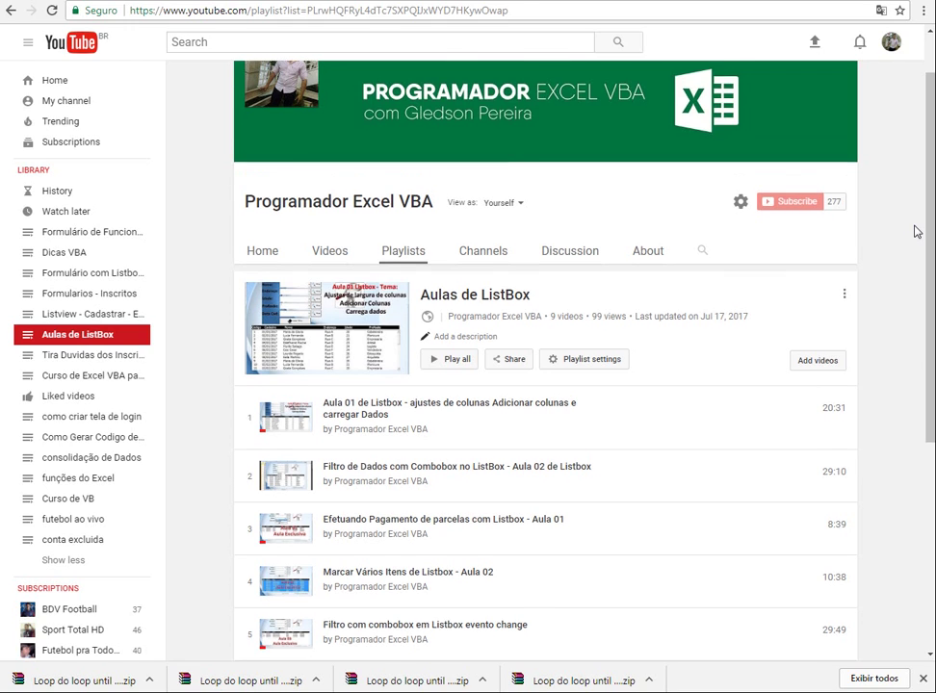
scroll(915, 232, "down", 2)
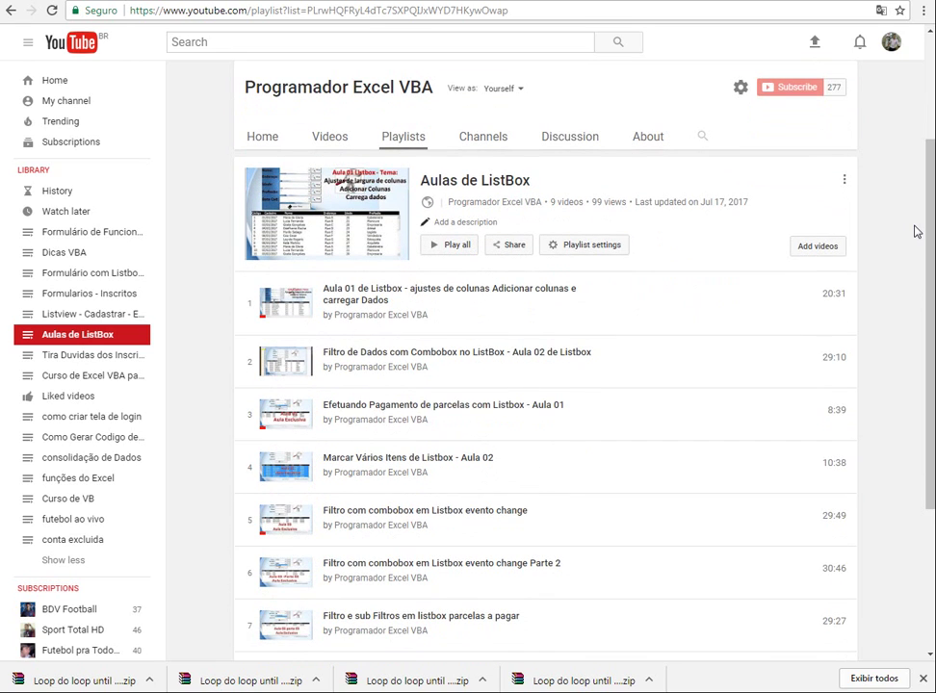
scroll(916, 231, "down", 1)
scroll(915, 231, "down", 2)
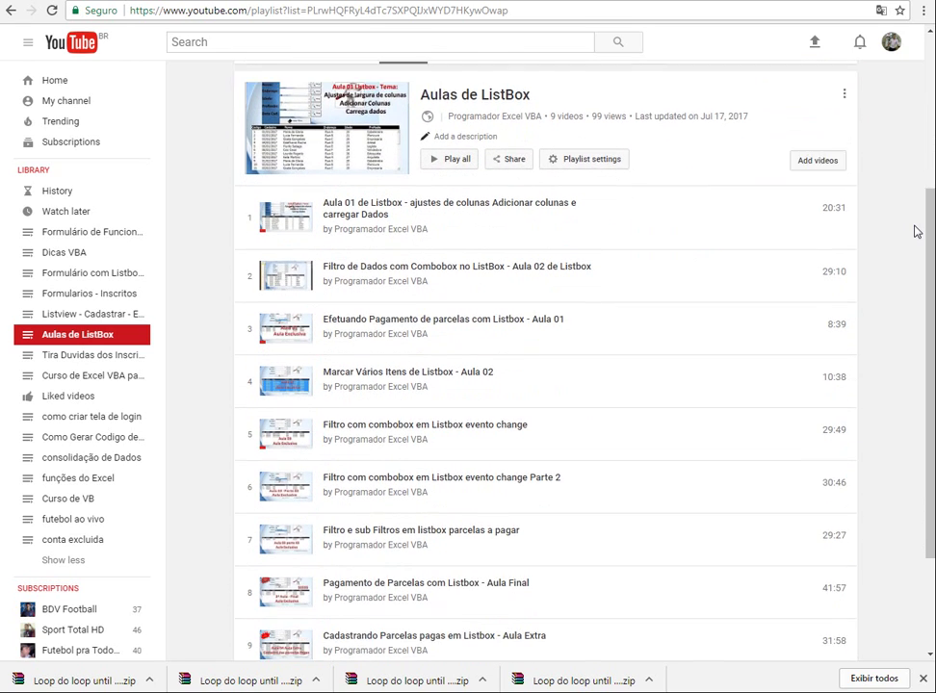
scroll(916, 231, "up", 1)
scroll(915, 231, "up", 2)
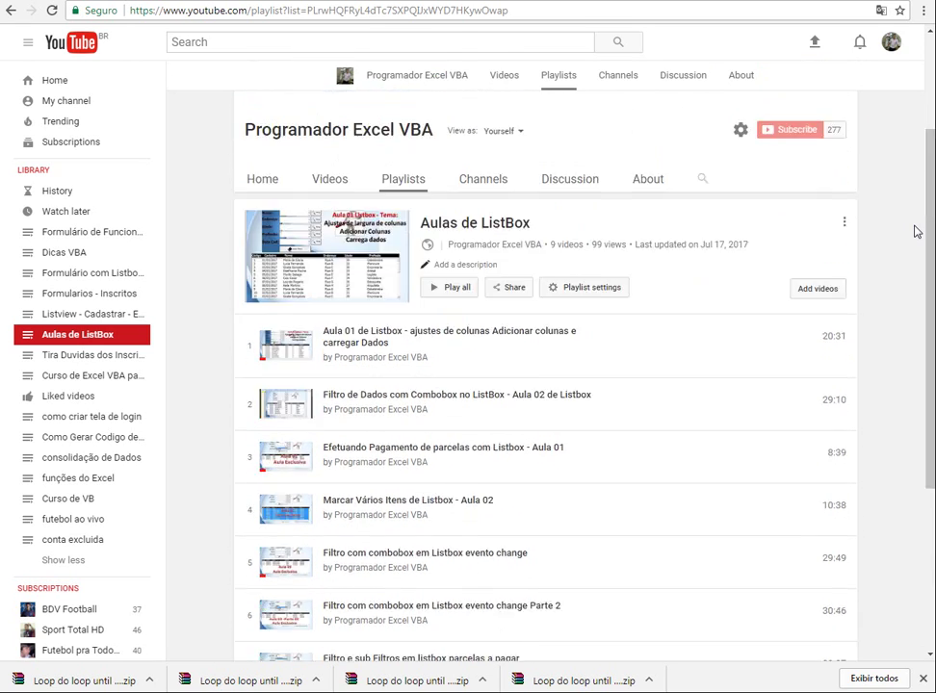
scroll(915, 231, "down", 3)
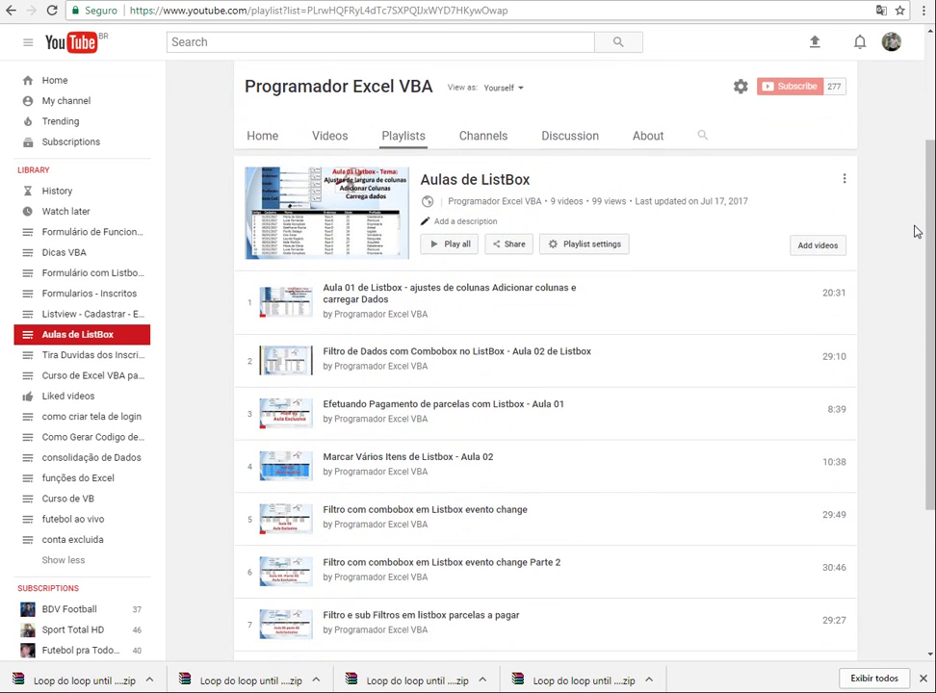
scroll(915, 231, "down", 1)
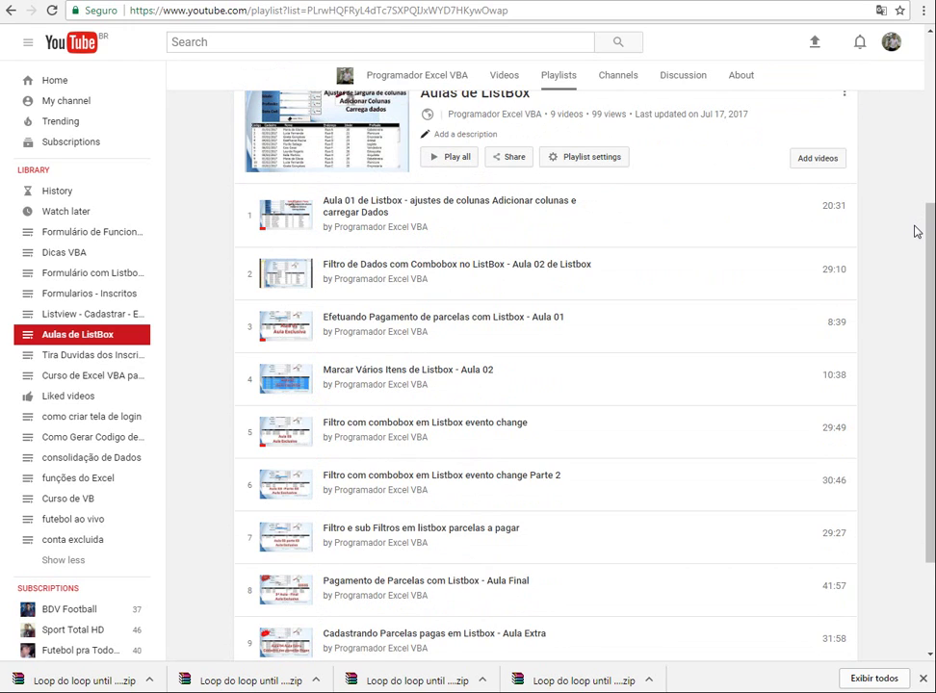
scroll(915, 231, "up", 2)
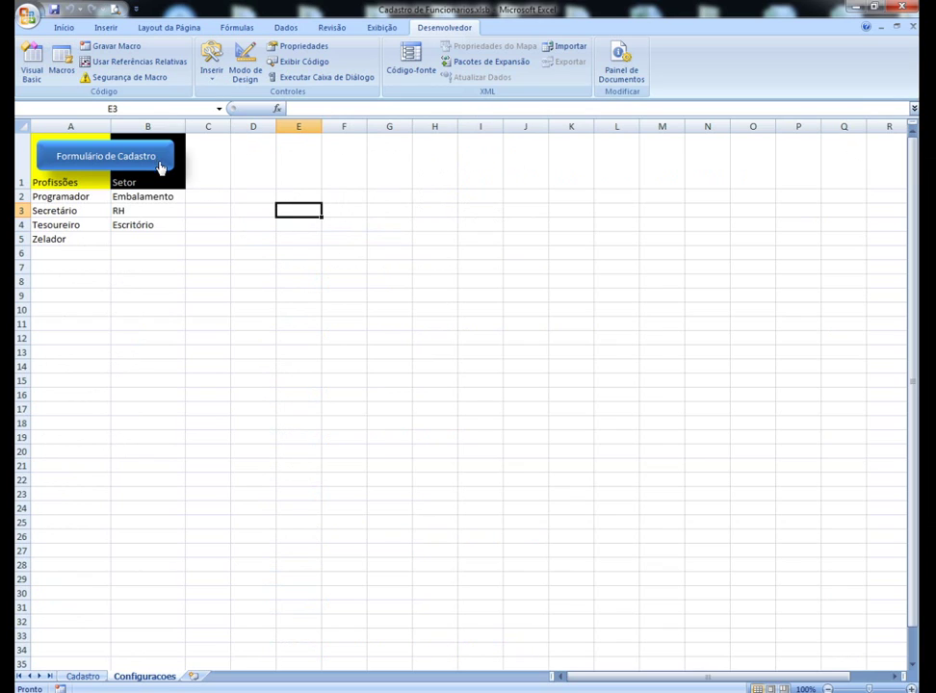
Step: Open the employee registration form with the Formulário de Cadastro button and nudge it into position
left_click(209, 292)
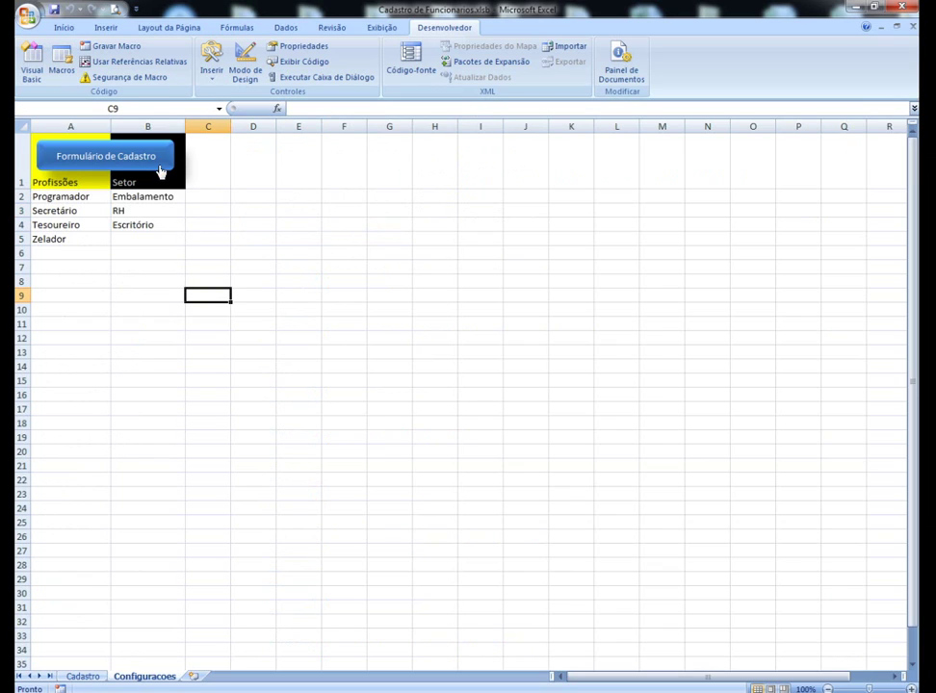
left_click(147, 170)
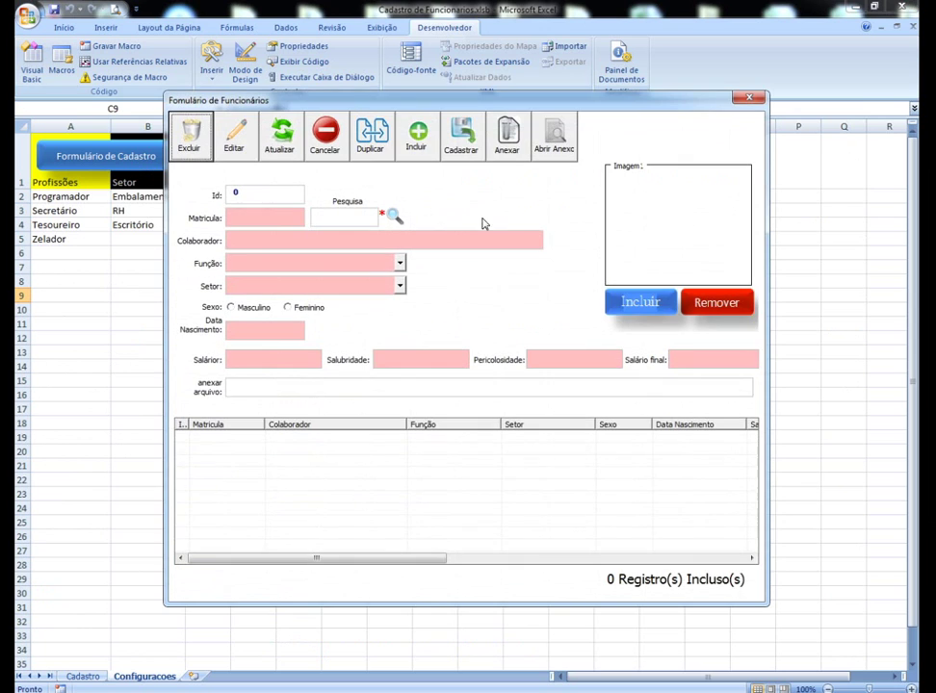
left_click_drag(466, 109, 494, 136)
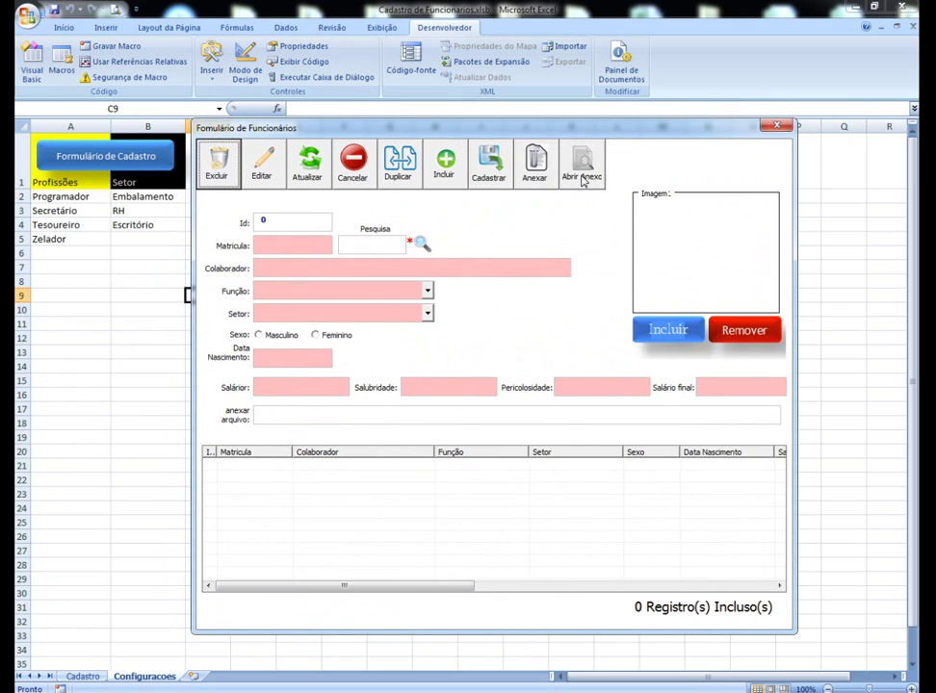
mouse_move(653, 344)
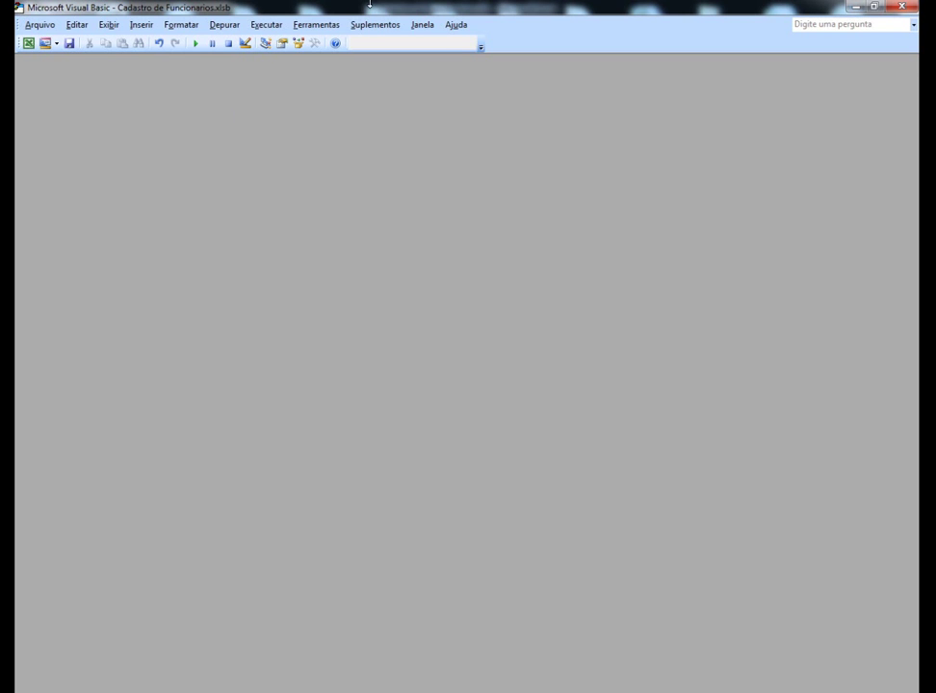
Step: Open the Frm_Cadastro_Funcionario form design from the Project Explorer, then hide the explorer
double_click(370, 4)
double_click(367, 5)
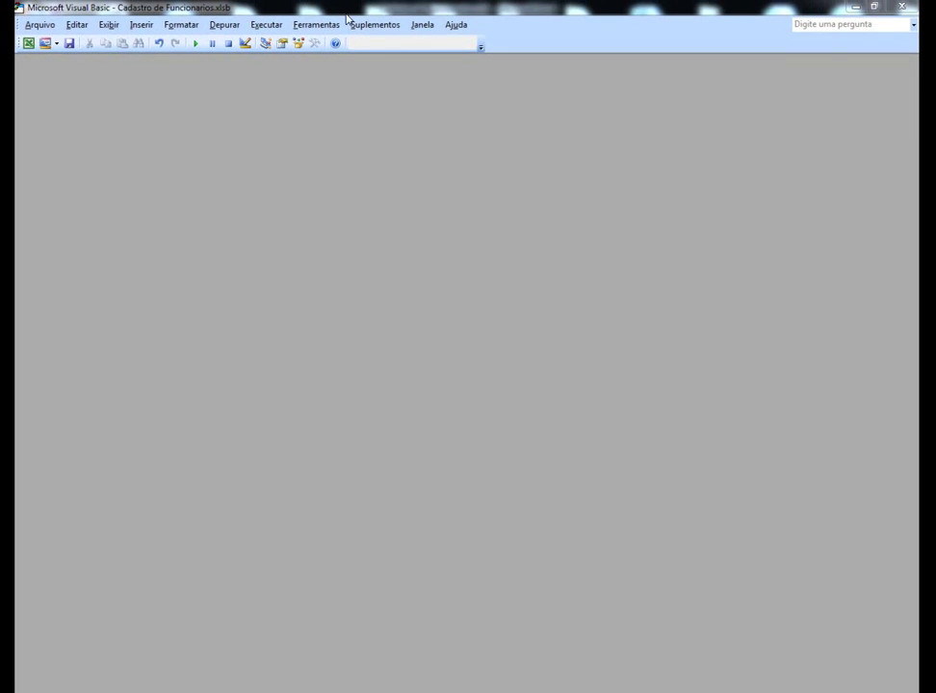
left_click(108, 25)
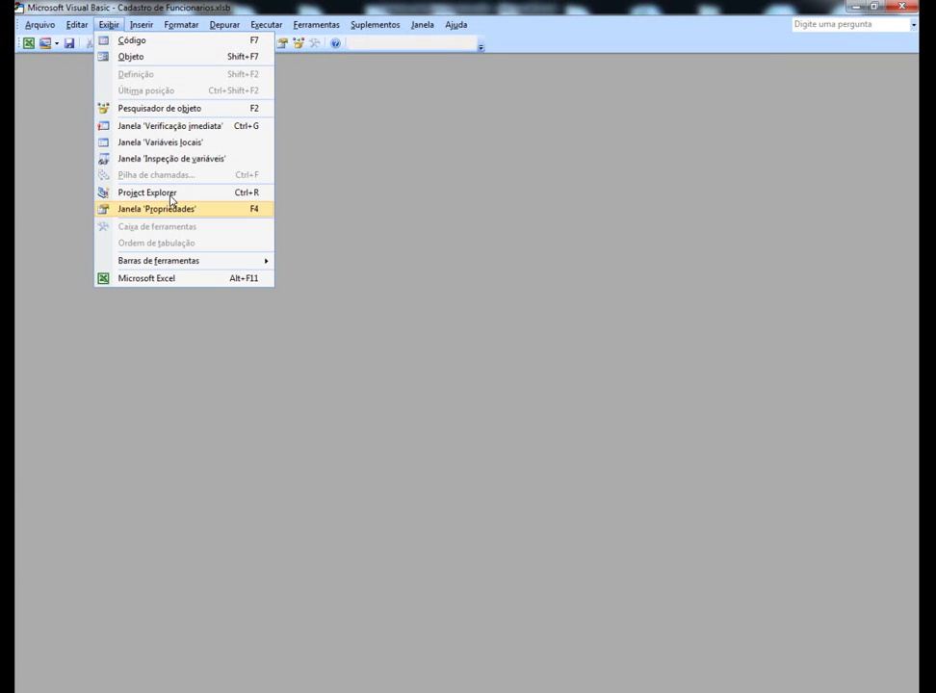
left_click(170, 199)
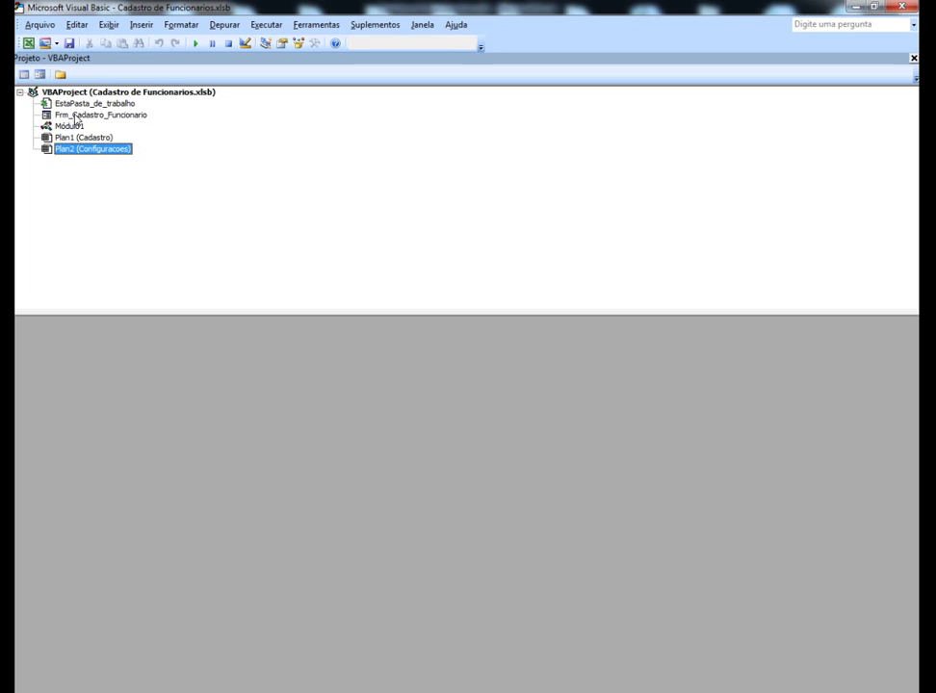
left_click(134, 119)
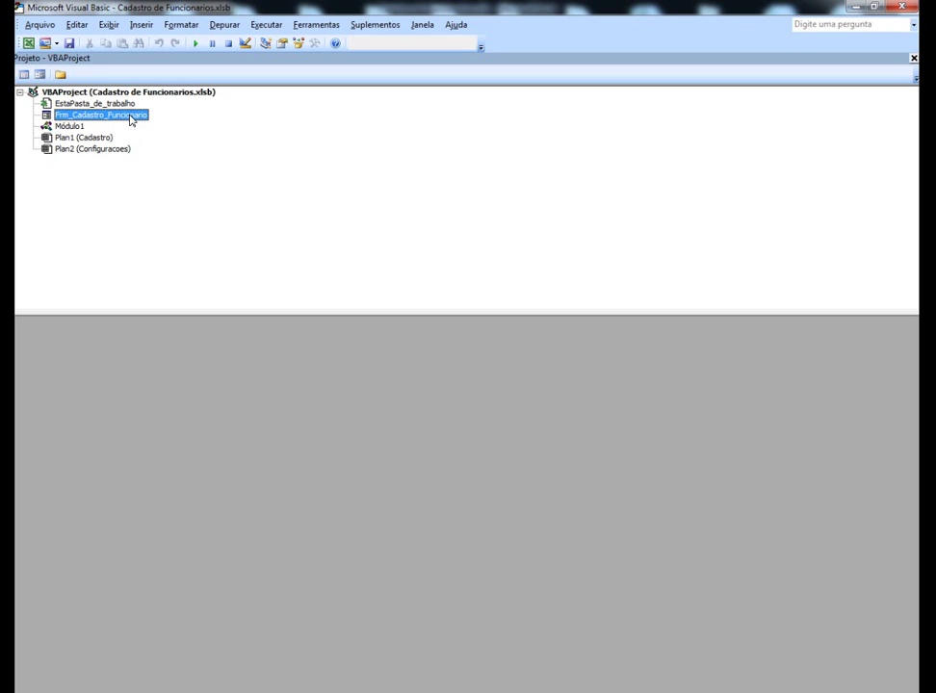
double_click(132, 118)
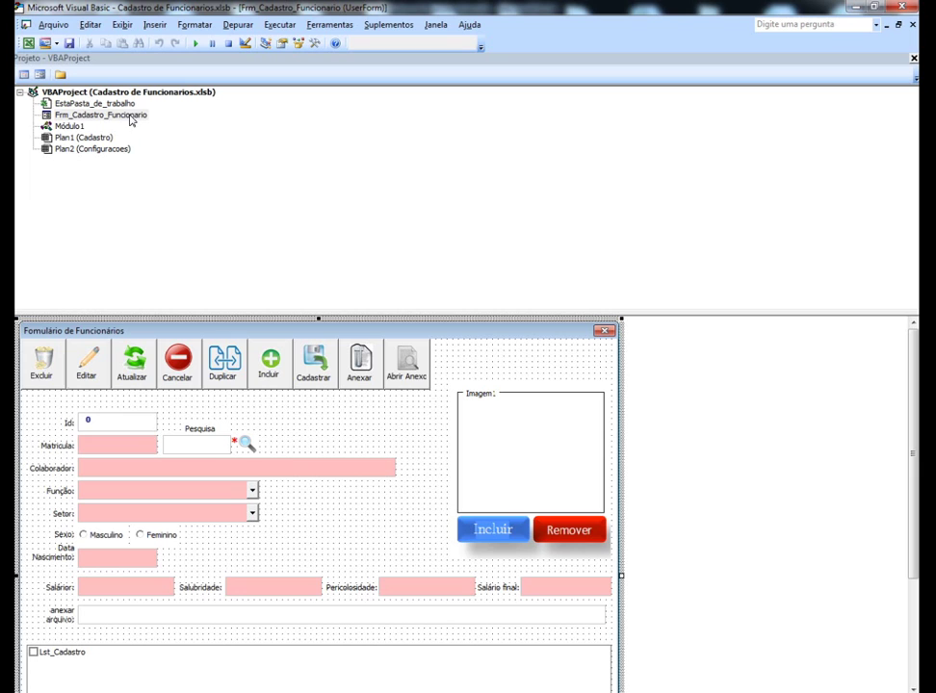
left_click(913, 60)
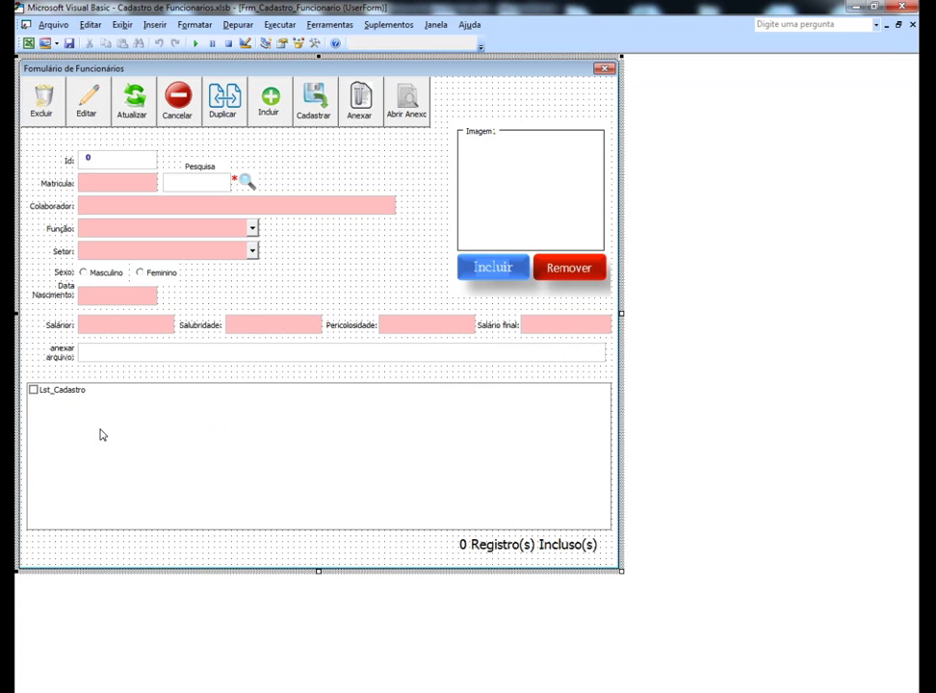
Step: Run the Frm_Cadastro_Funcionario form so the live employee form appears in Excel
left_click(130, 446)
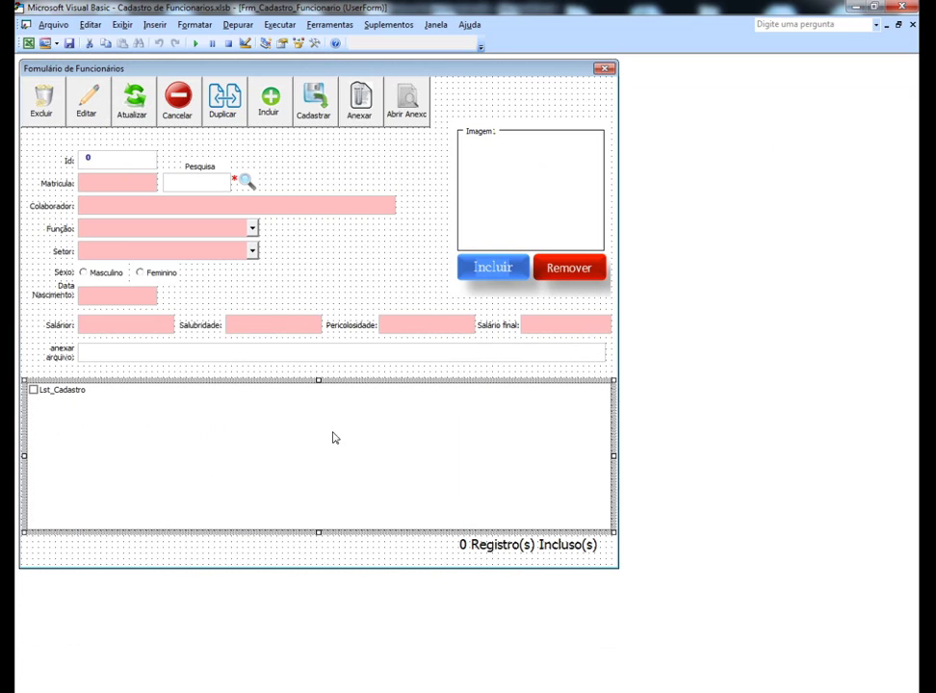
left_click(348, 286)
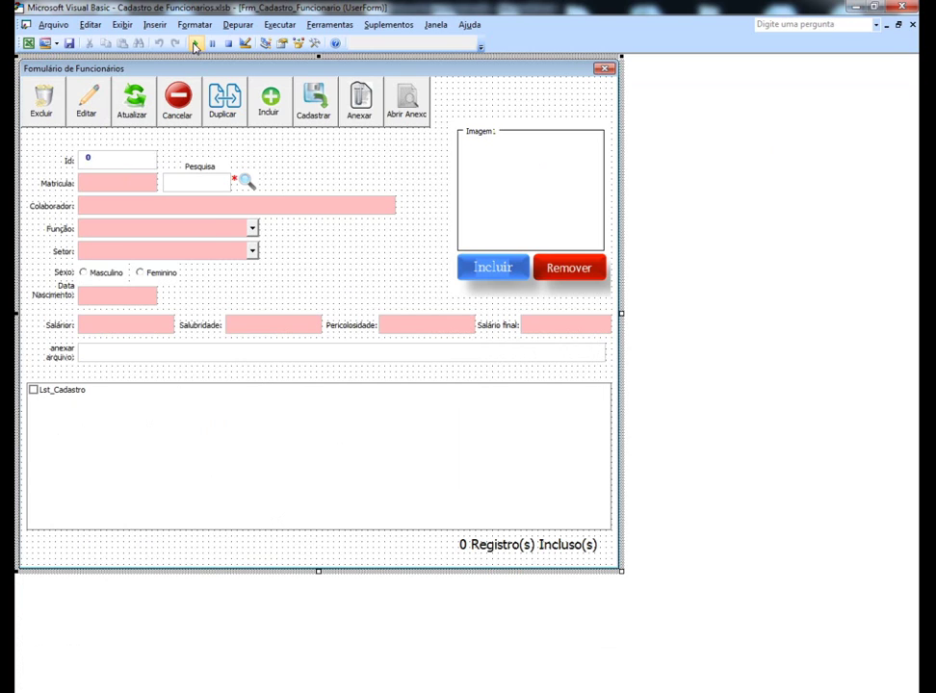
left_click(195, 46)
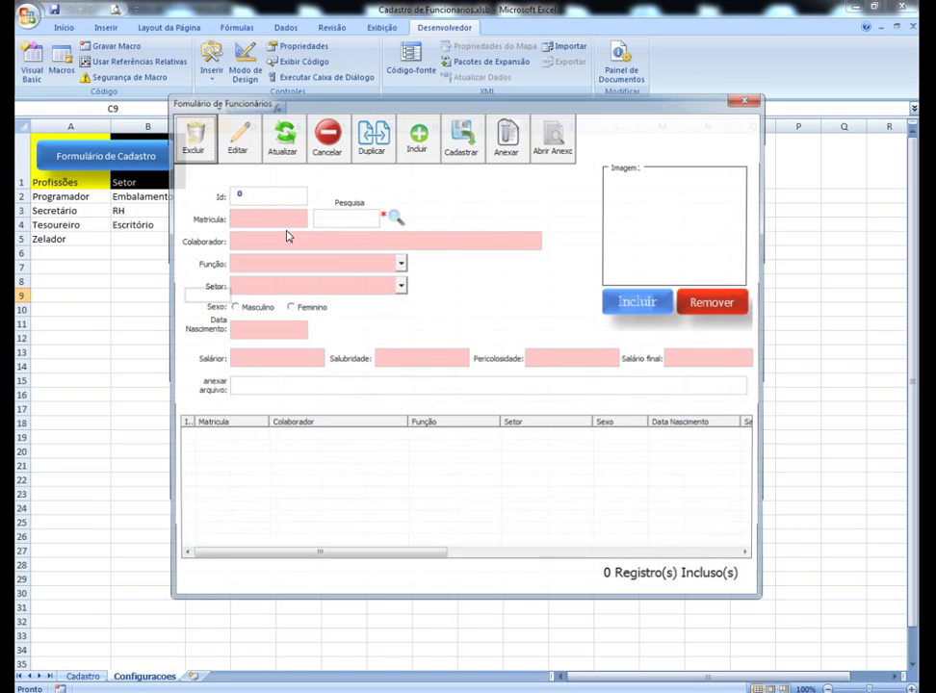
Step: Add a record with Matricula 025, salary 1000 and sex Masculino to the list
left_click(241, 216)
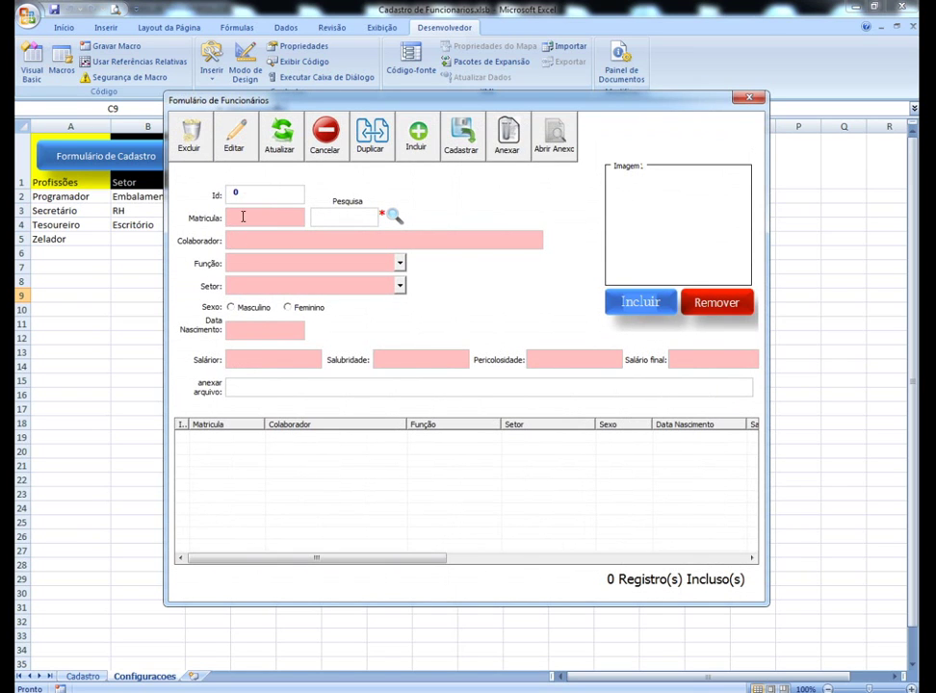
type("025")
left_click(245, 359)
type("000")
type("1")
left_click(305, 468)
left_click(249, 308)
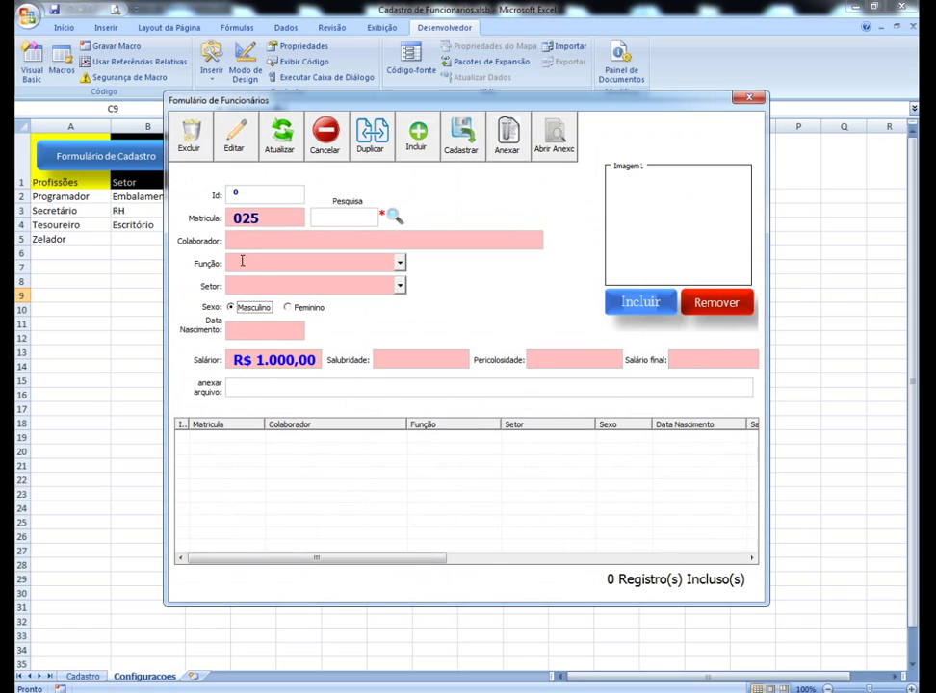
left_click(417, 136)
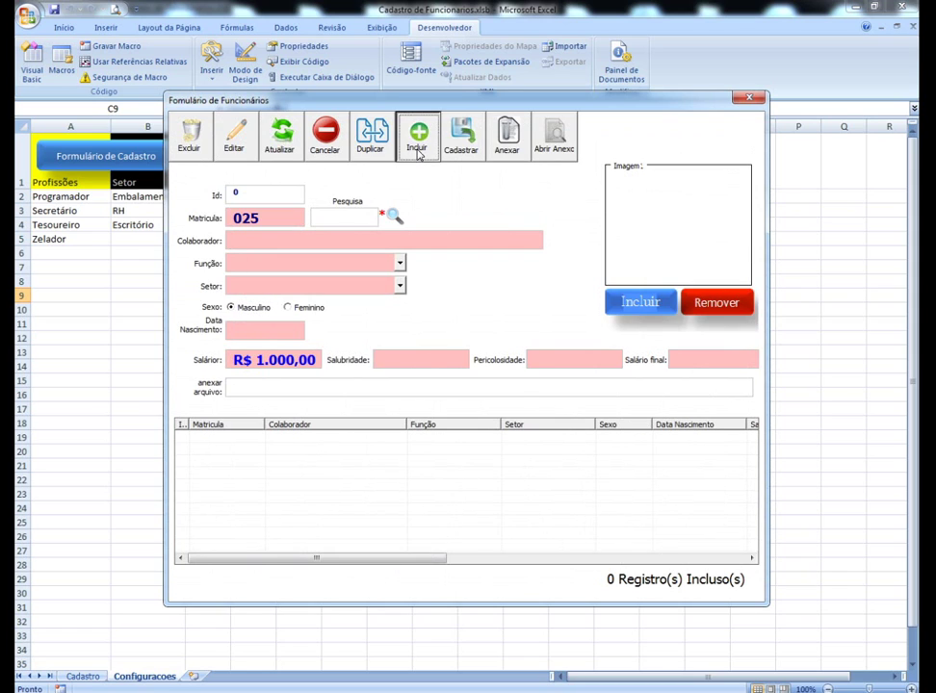
Step: Add two more copies of the 025 record and tick all three rows' checkboxes
left_click_drag(190, 424, 210, 424)
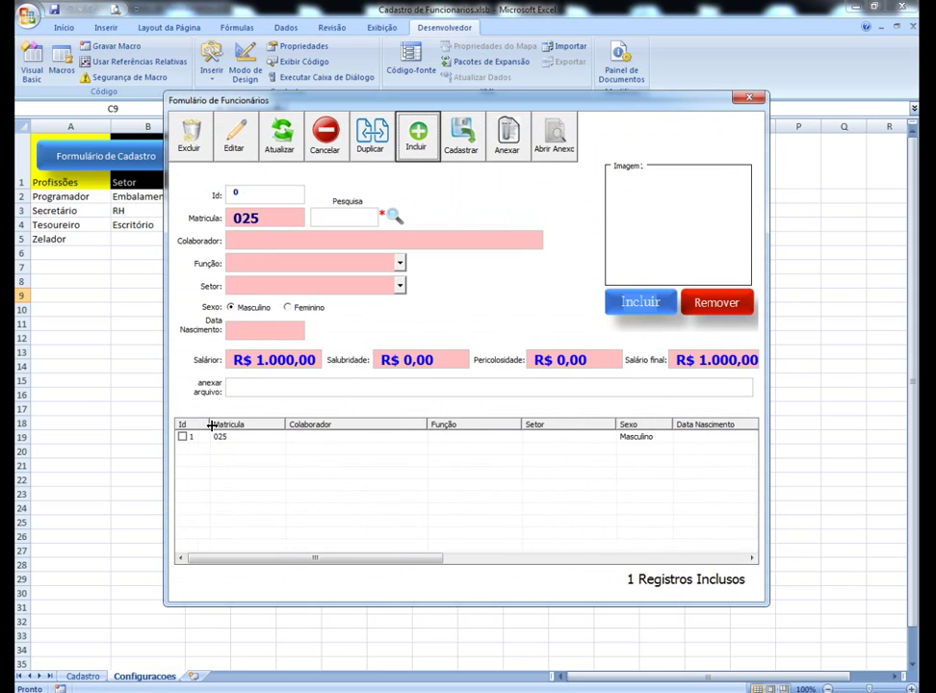
left_click(219, 436)
left_click(417, 139)
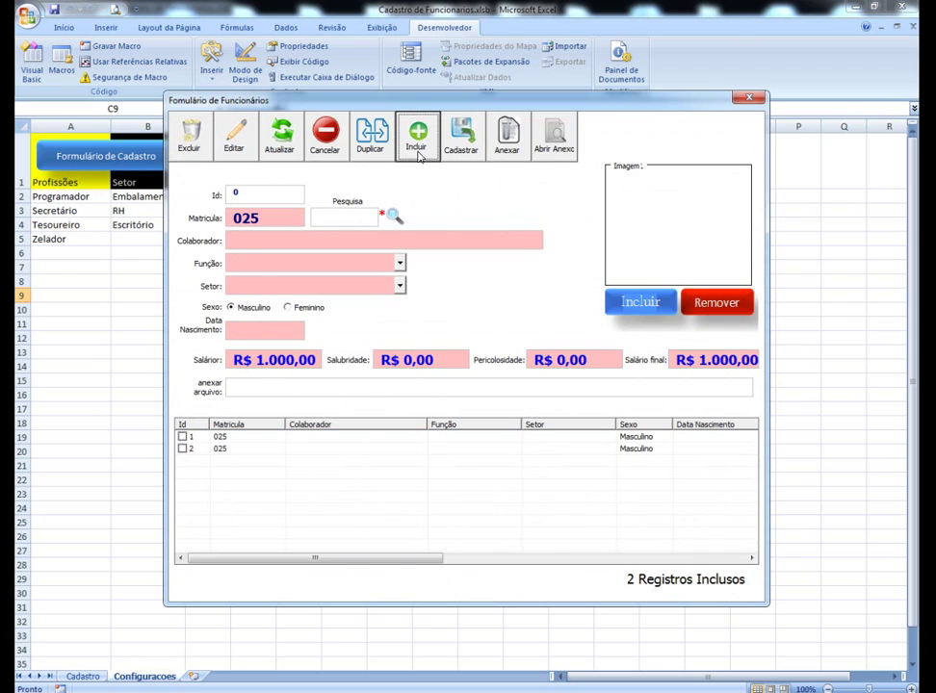
left_click(418, 154)
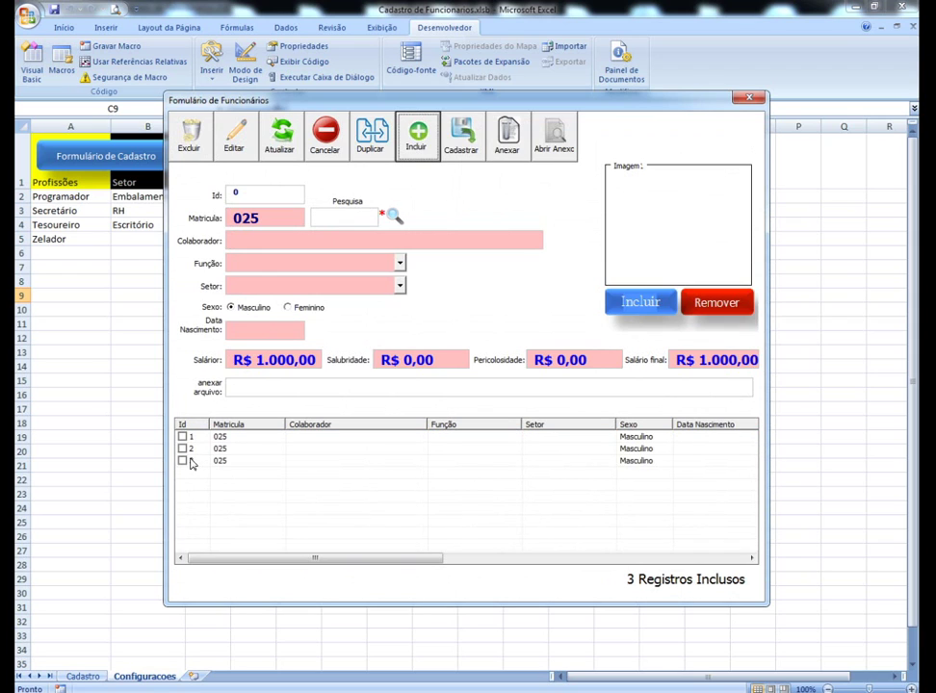
left_click(182, 436)
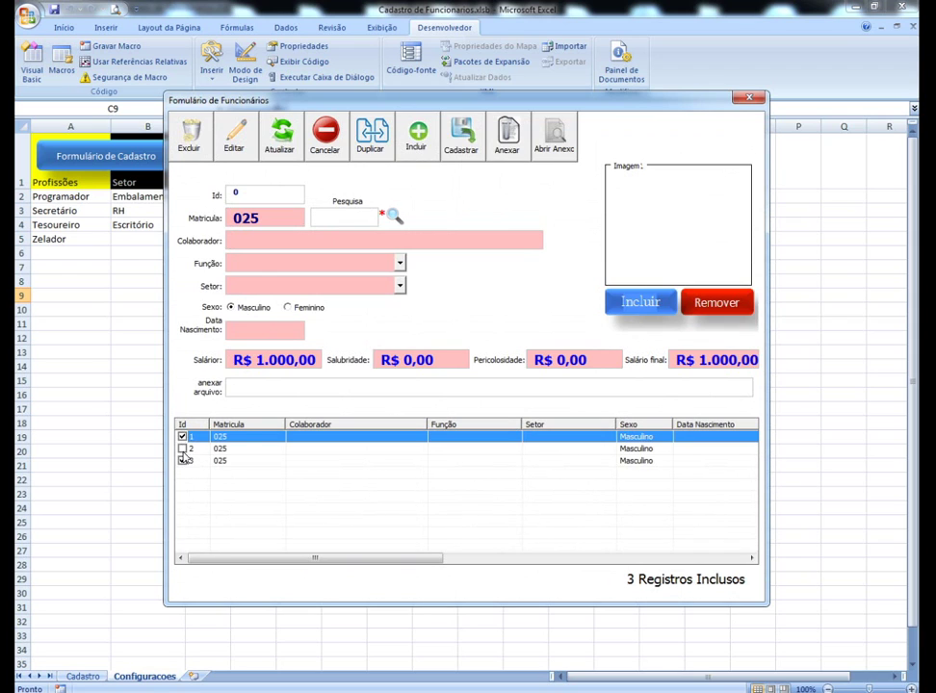
left_click(181, 449)
left_click(183, 461)
Step: Close the running form and reopen the Frm_Cadastro_Funcionario design in the VBA editor
left_click(748, 100)
left_click(33, 75)
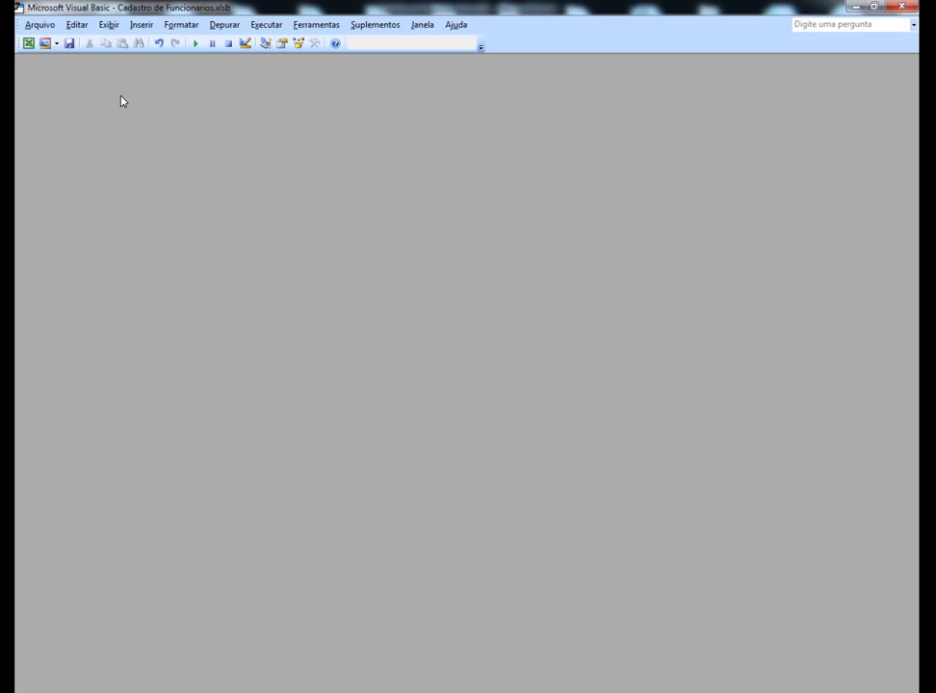
left_click(109, 24)
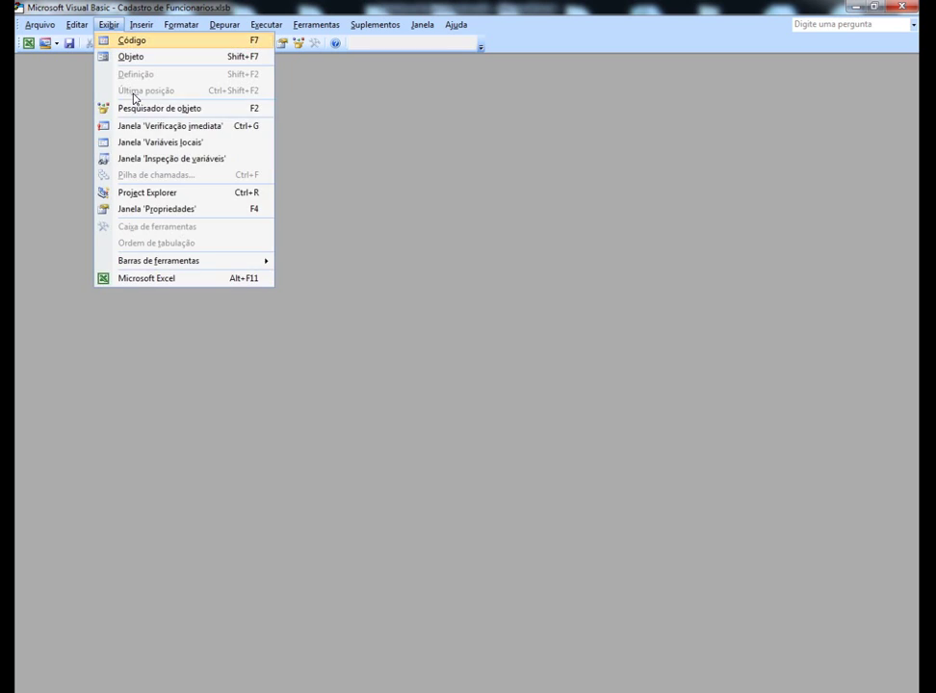
left_click(156, 192)
double_click(73, 116)
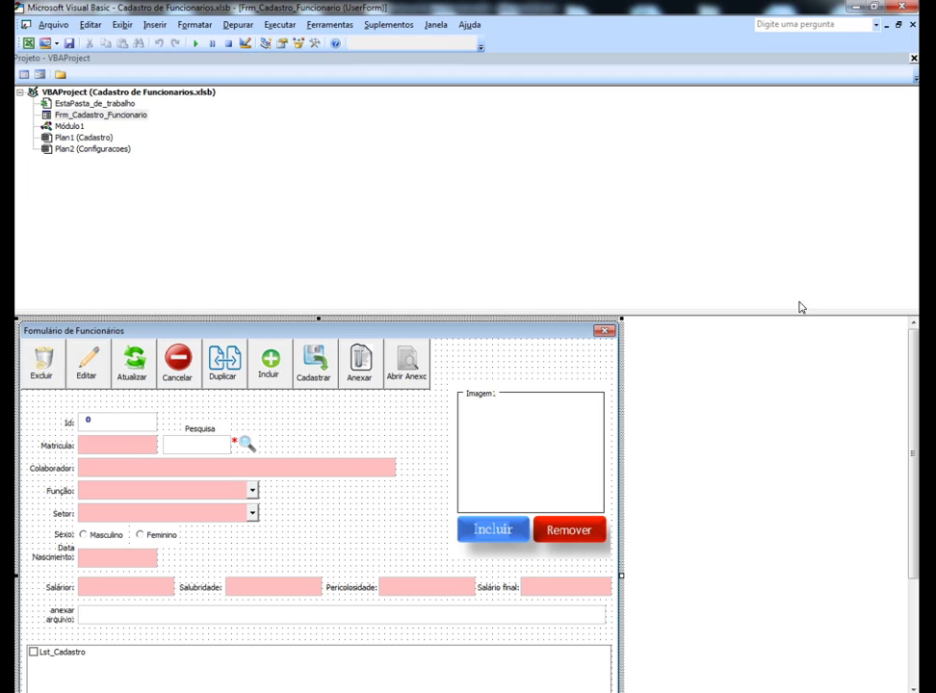
left_click(913, 59)
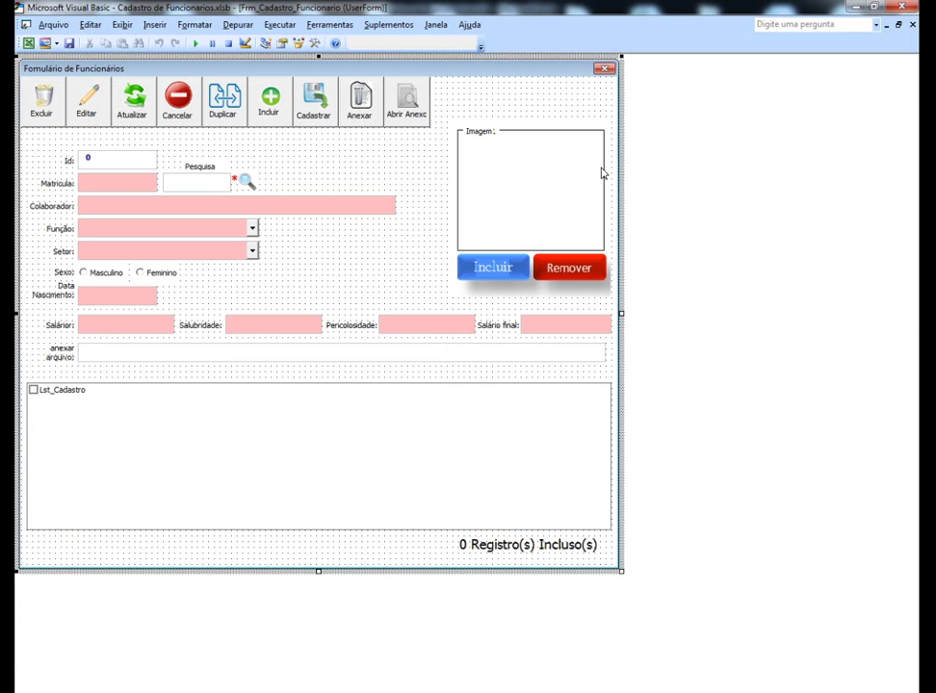
Step: Create the Lst_Cadastro_ItemCheck procedure and paste in the single-check For/If loop code
left_click(218, 448)
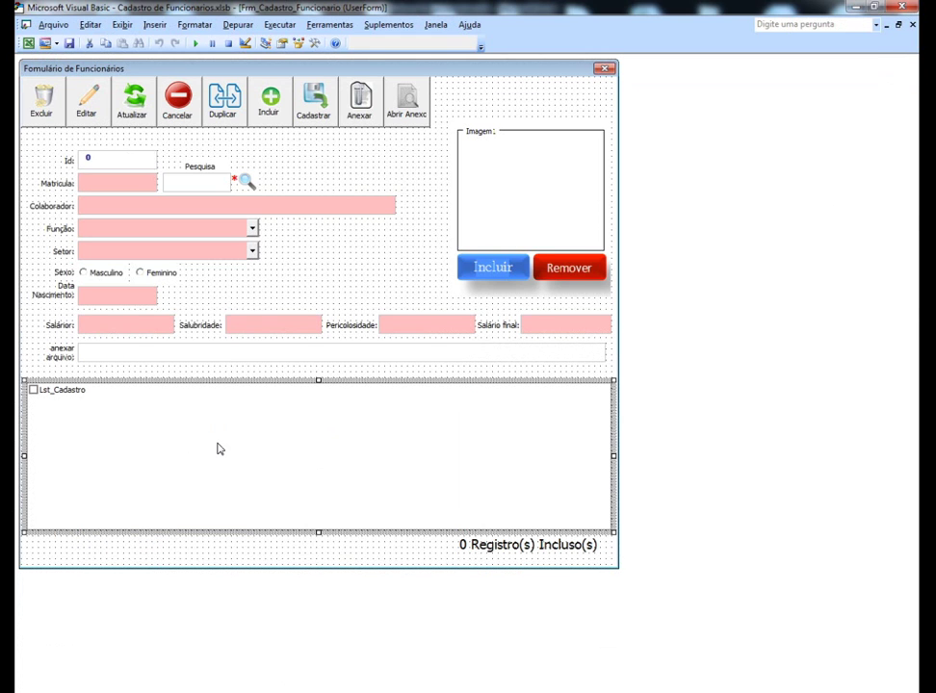
double_click(218, 449)
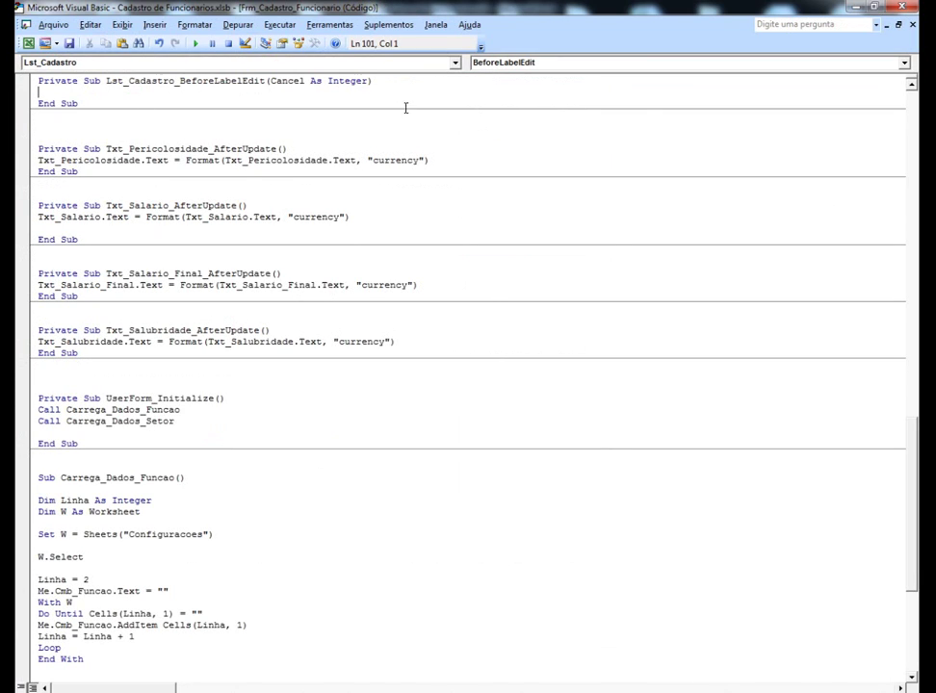
left_click(905, 63)
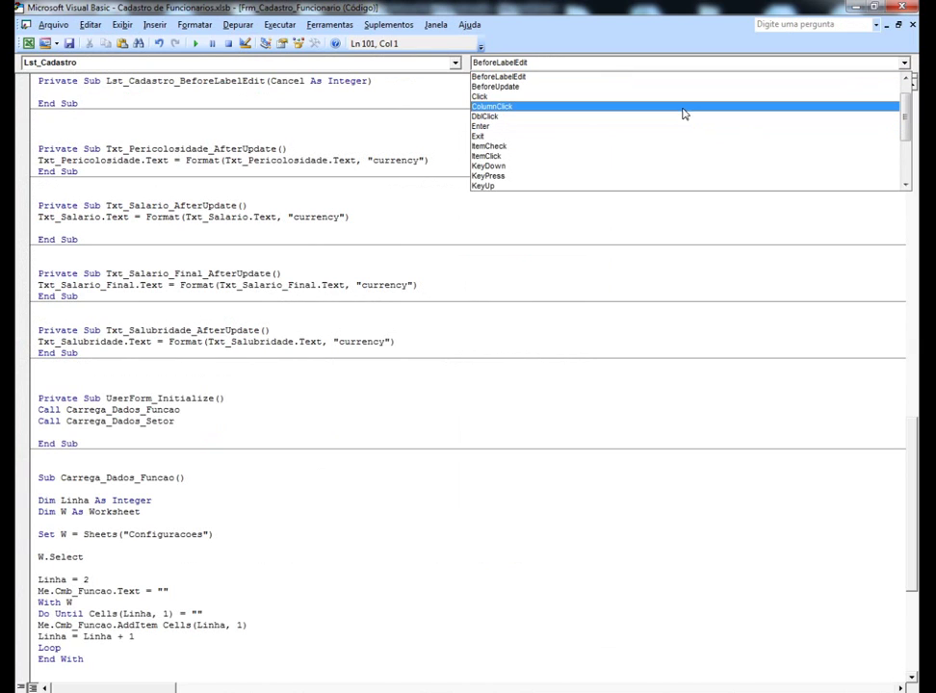
left_click(689, 146)
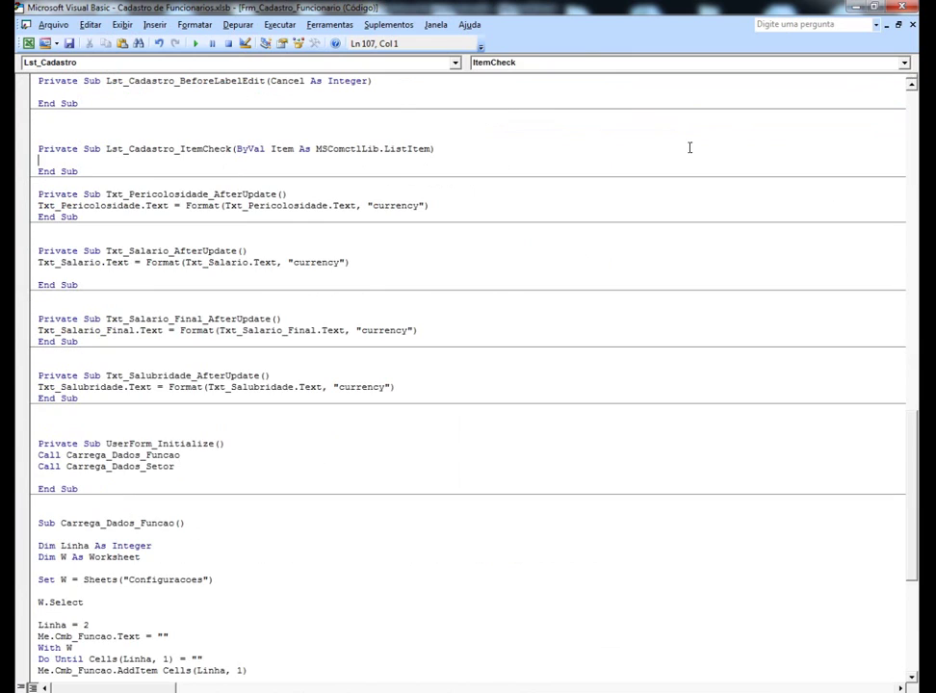
key("Return")
key("Return")
key("Return")
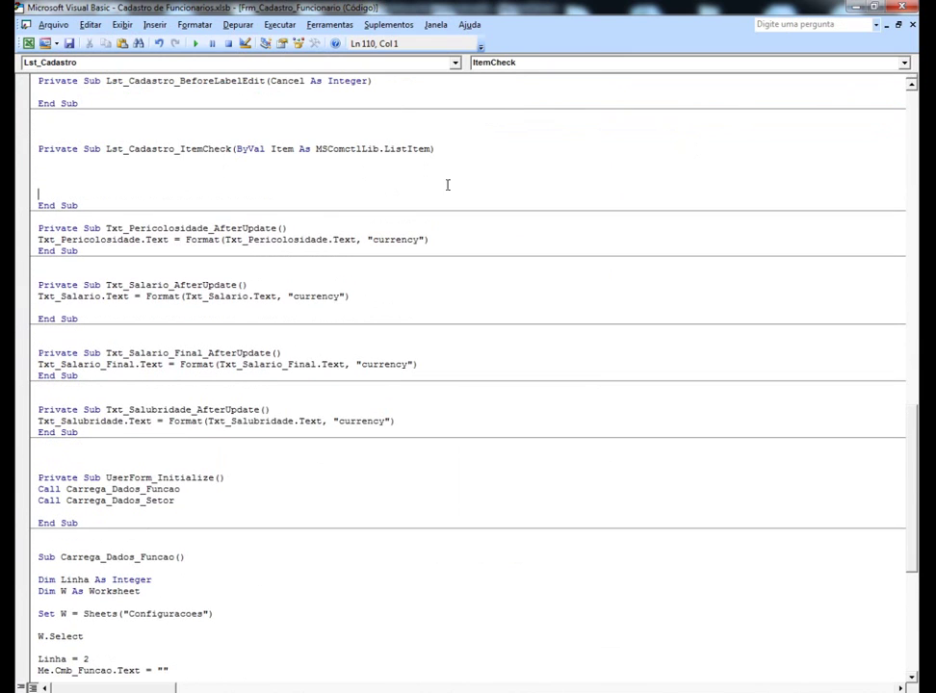
key("Return")
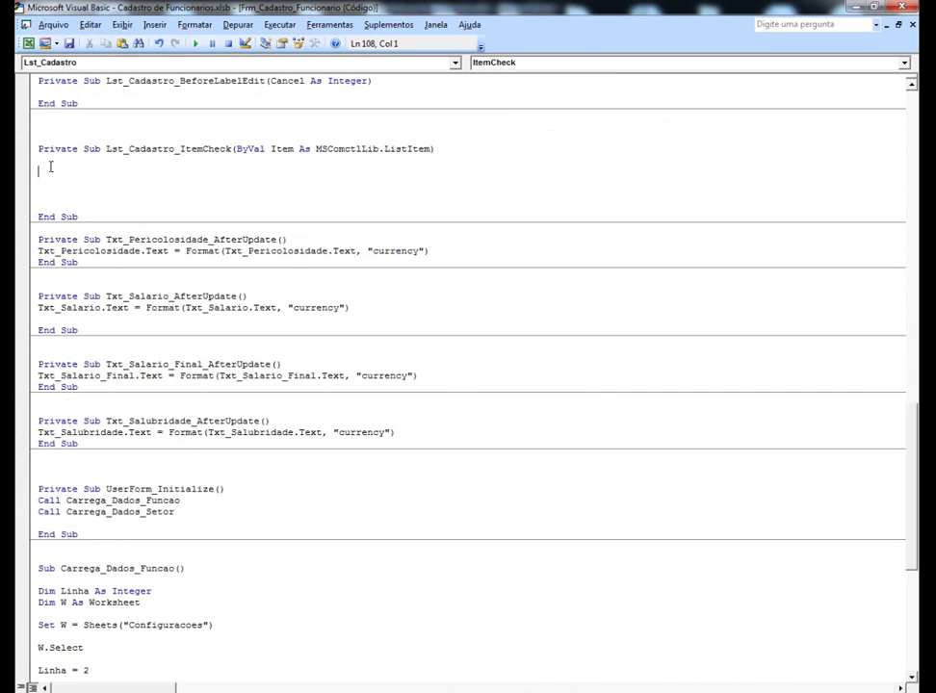
type("'Vai permitir a seleção de apenas um item da listview para excluir ou editar Dim I As Integer  Lst_Cadastro.ListItems(Item.Index).Selected = True 'seleciona o item marcado  For I = 1 To Lst_Cadastro.ListItems.Count      If Lst_Cadastro.ListItems(I).Selected = True Then 'se o item estiver selecionado o check também ficará marcado     Lst_Cadastro.ListItems.Item(I).Checked = True     Else     Lst_Cadastro.ListItems.Item(I).Checked = False 'se não vai desmarcar o item  End If  Next I")
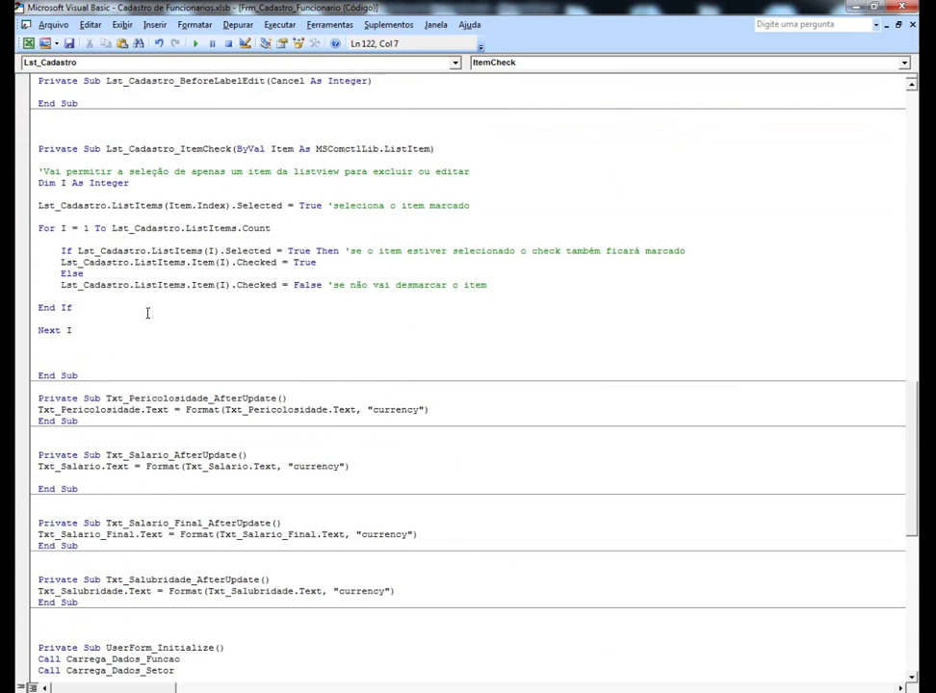
left_click(59, 345)
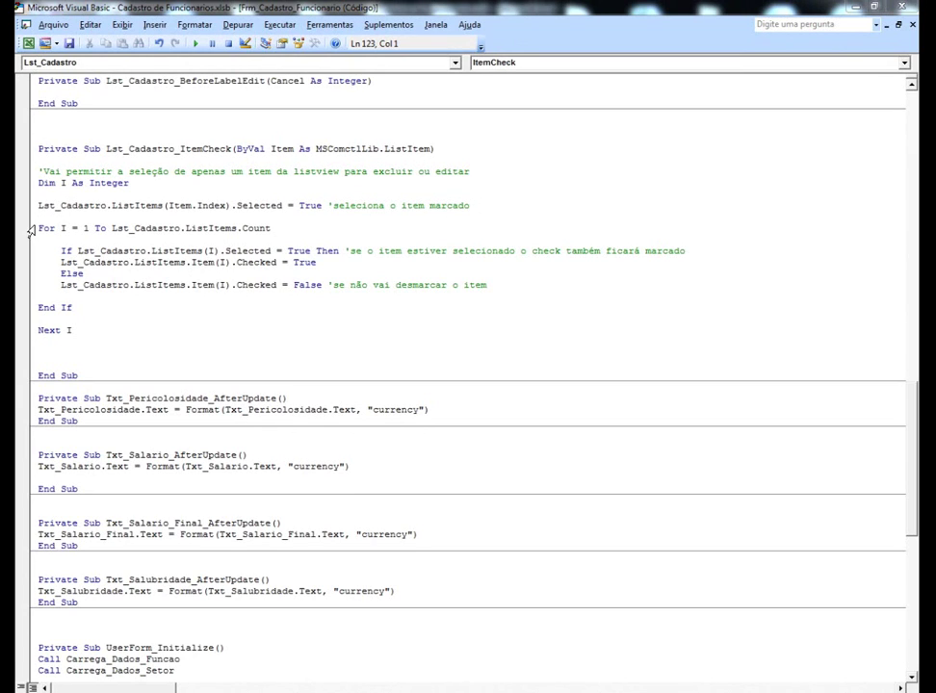
Step: Highlight parts of the ItemCheck code (the For loop, .Count, If, variable I) to explain them
left_click(29, 228)
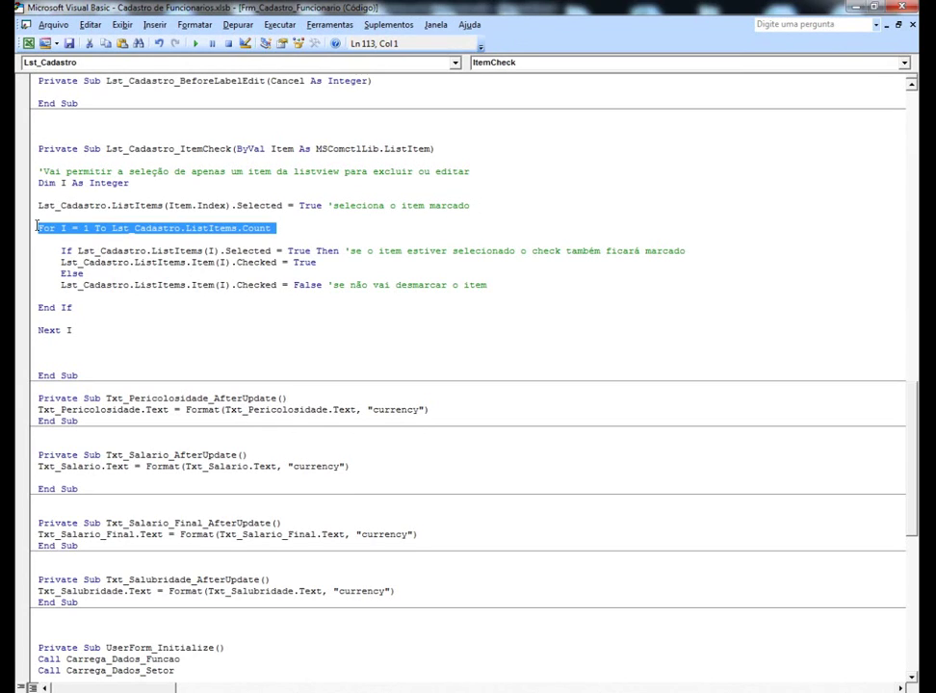
left_click(74, 298)
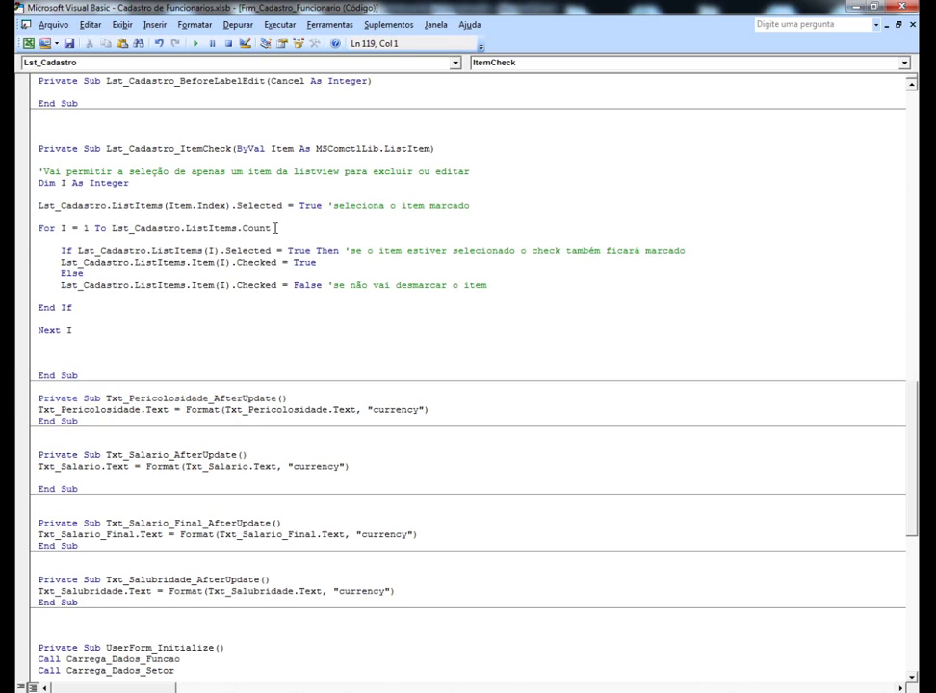
left_click_drag(272, 229, 238, 228)
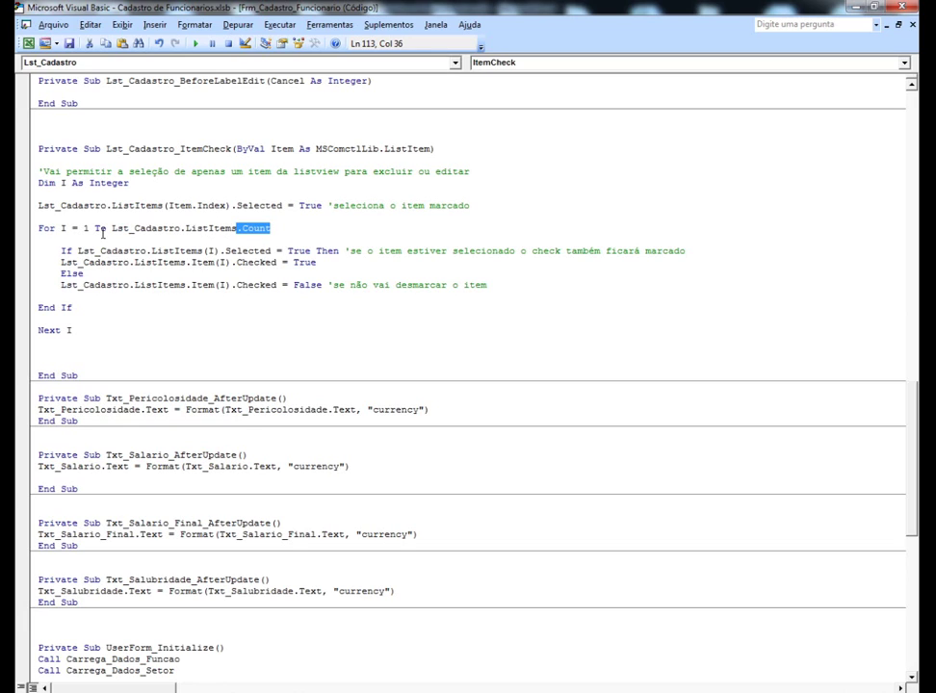
left_click_drag(59, 252, 68, 253)
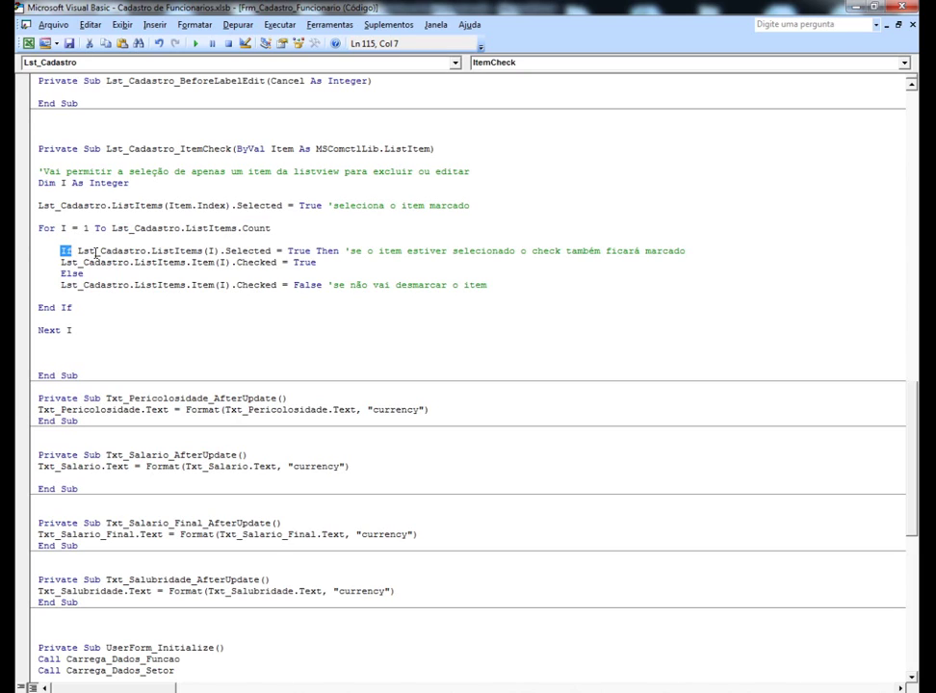
double_click(209, 252)
left_click(211, 250)
Step: Run the form and add three records with Matrícula 0141, Masculino and salary 100
left_click(196, 43)
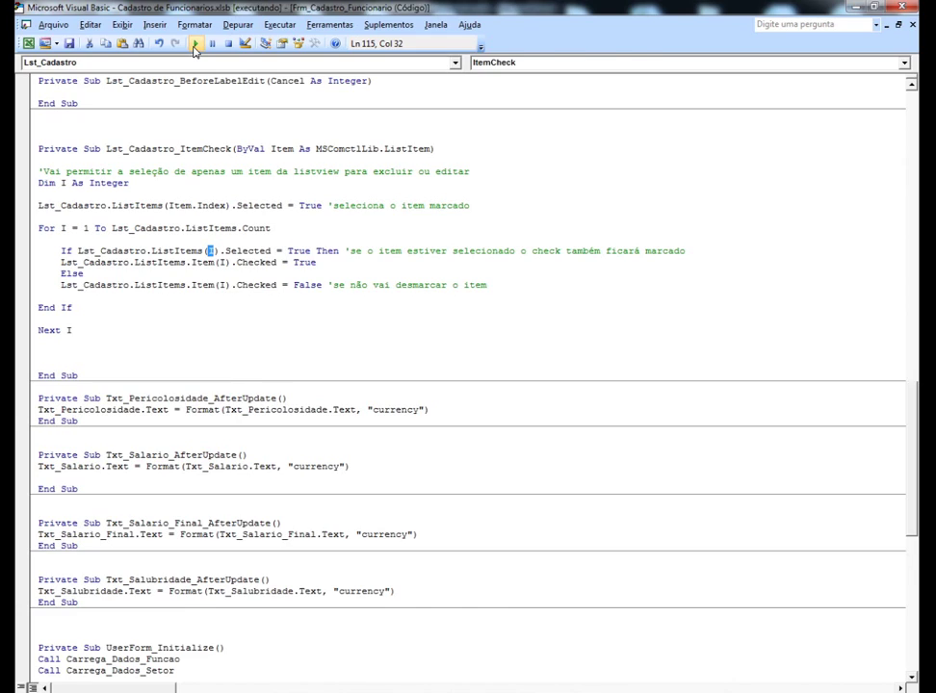
left_click(238, 217)
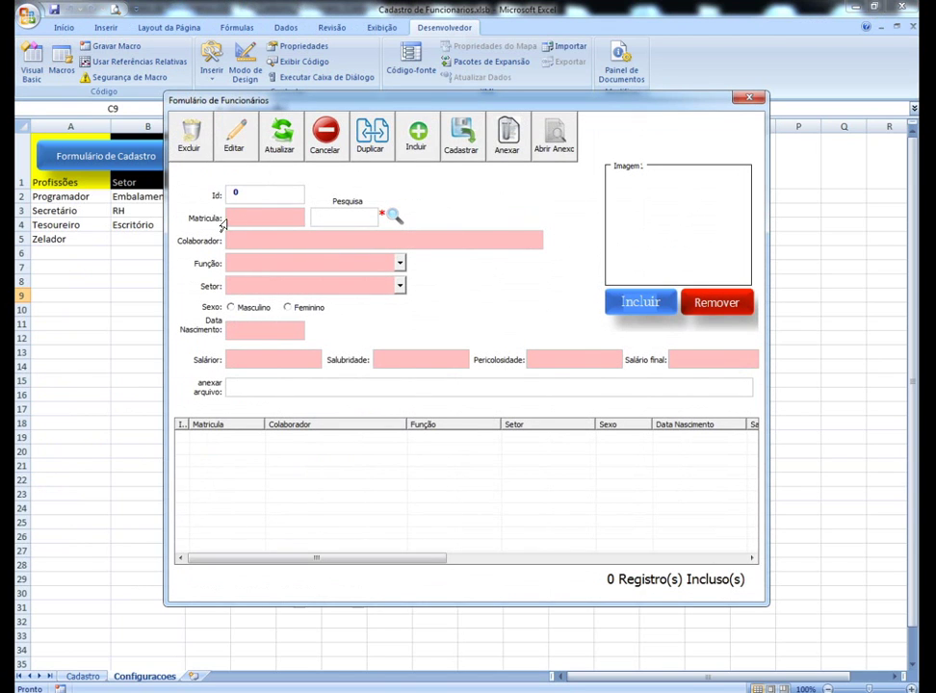
type("0141")
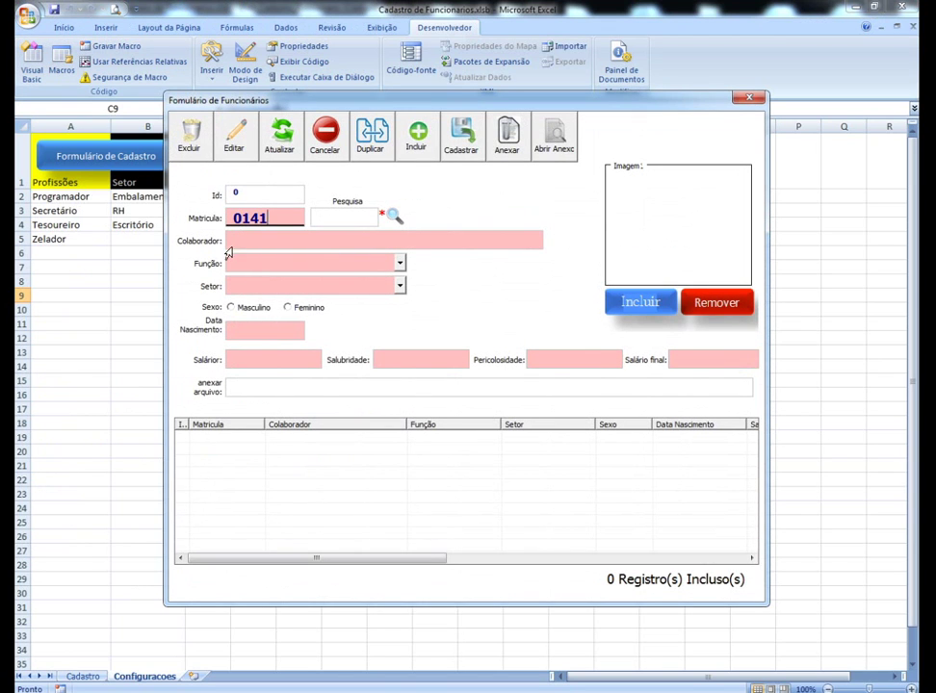
left_click(234, 308)
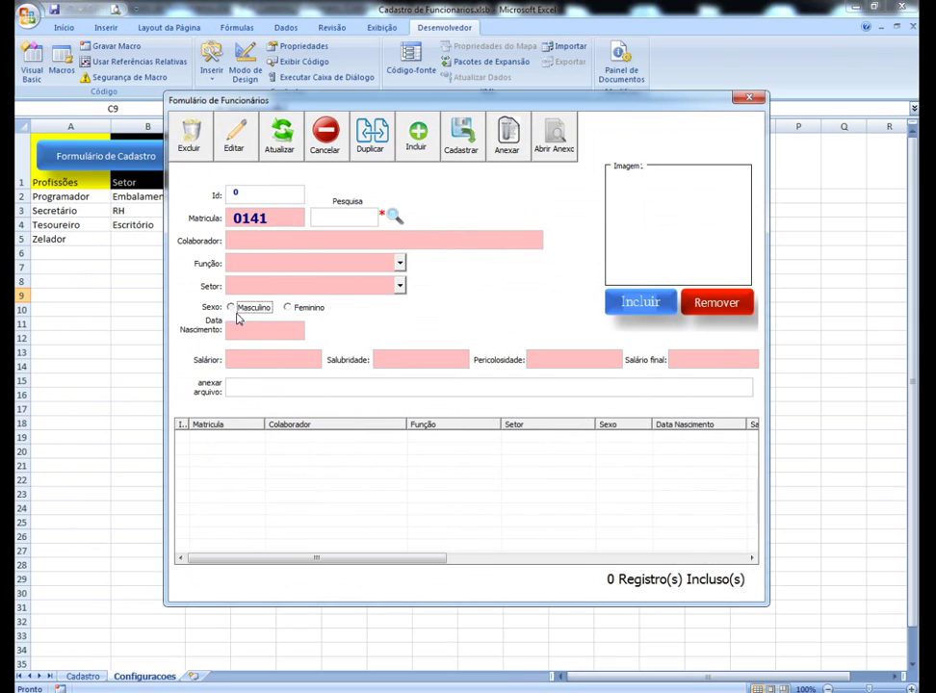
left_click(243, 363)
type("100")
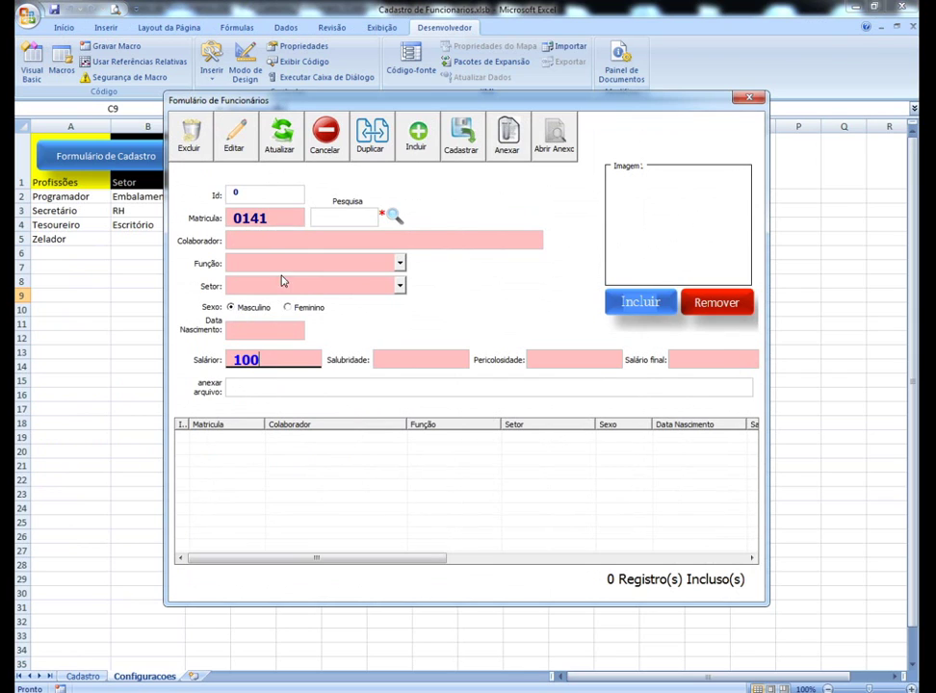
left_click(414, 143)
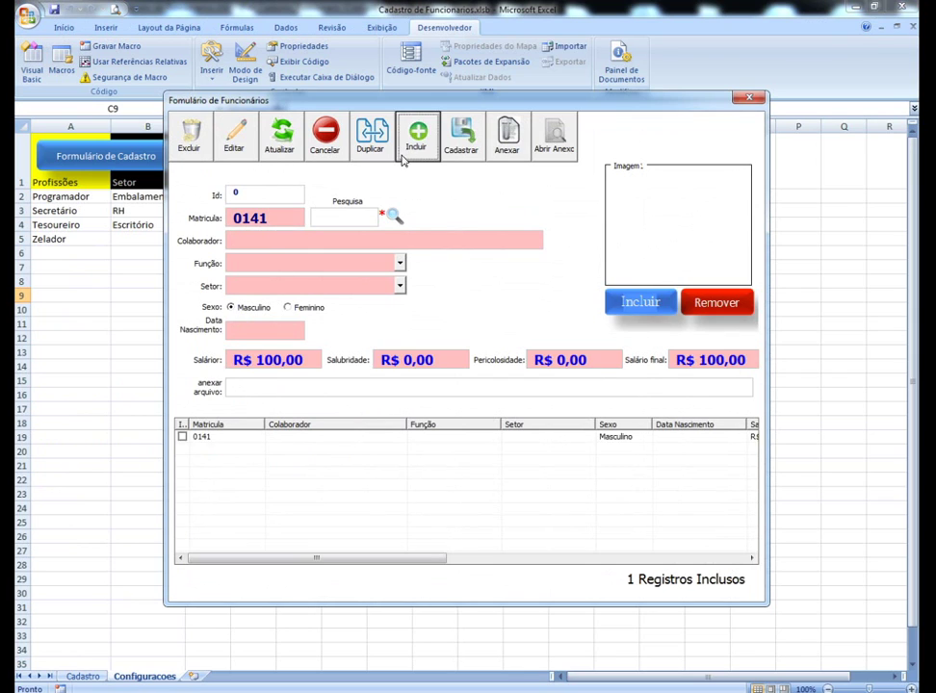
left_click(413, 146)
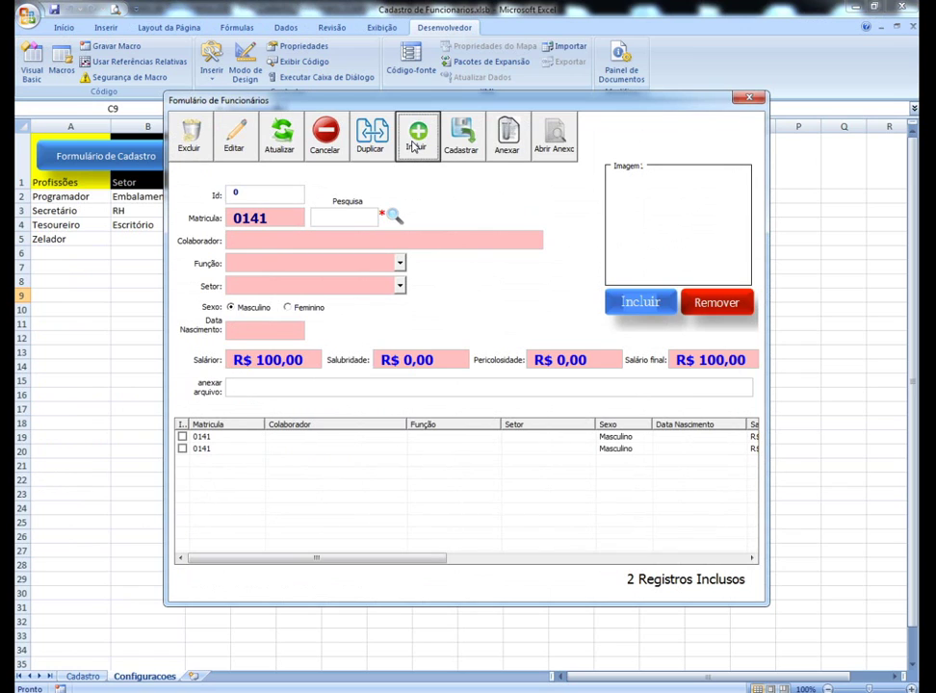
left_click(413, 145)
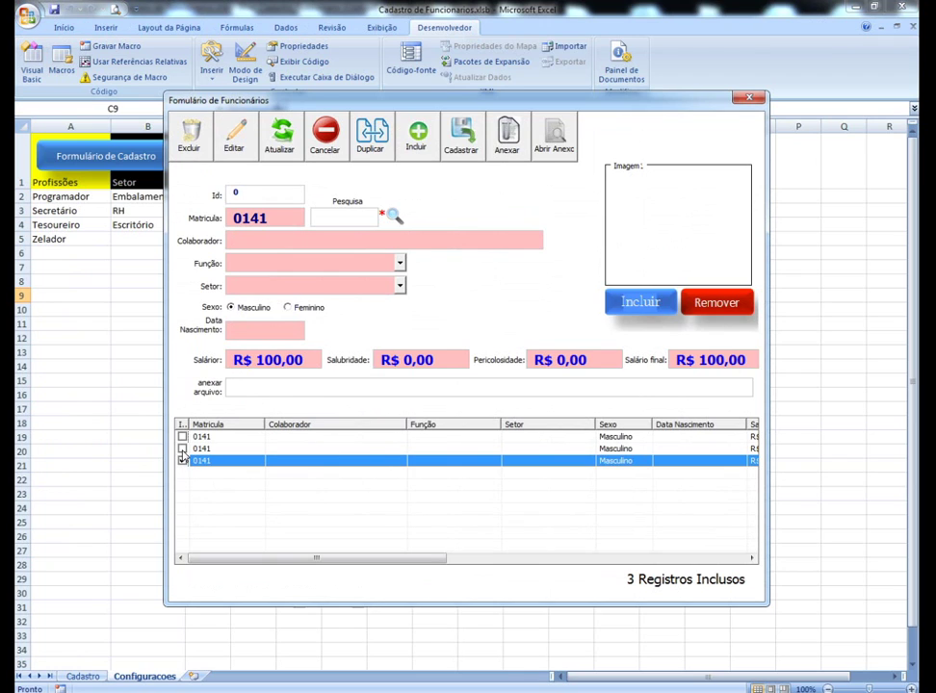
Step: Toggle row checkboxes to confirm only one stays checked, then close the form
left_click(183, 449)
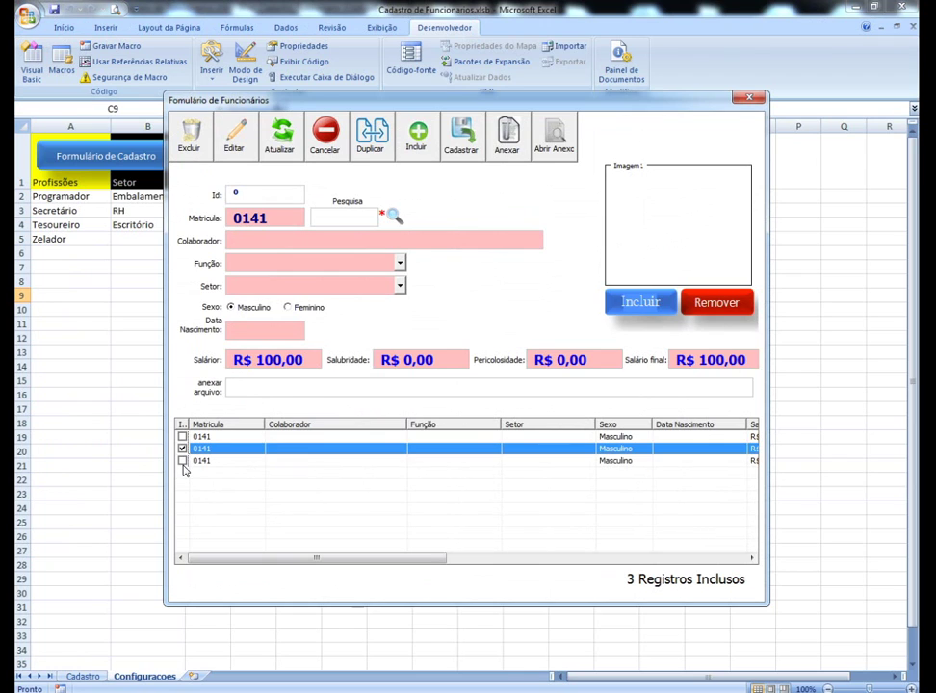
left_click(183, 462)
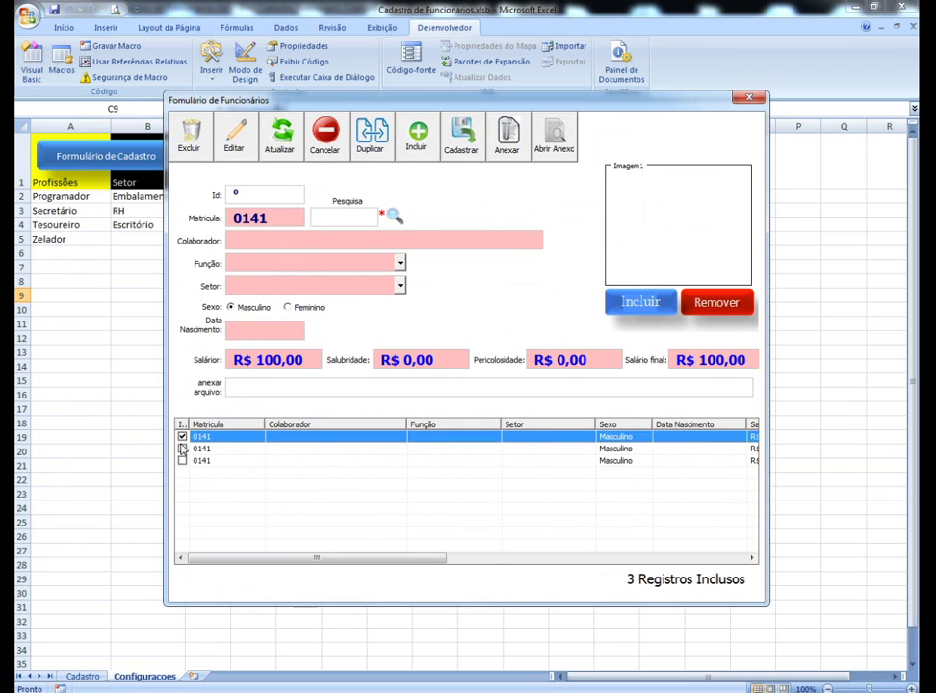
left_click(183, 462)
left_click(183, 462)
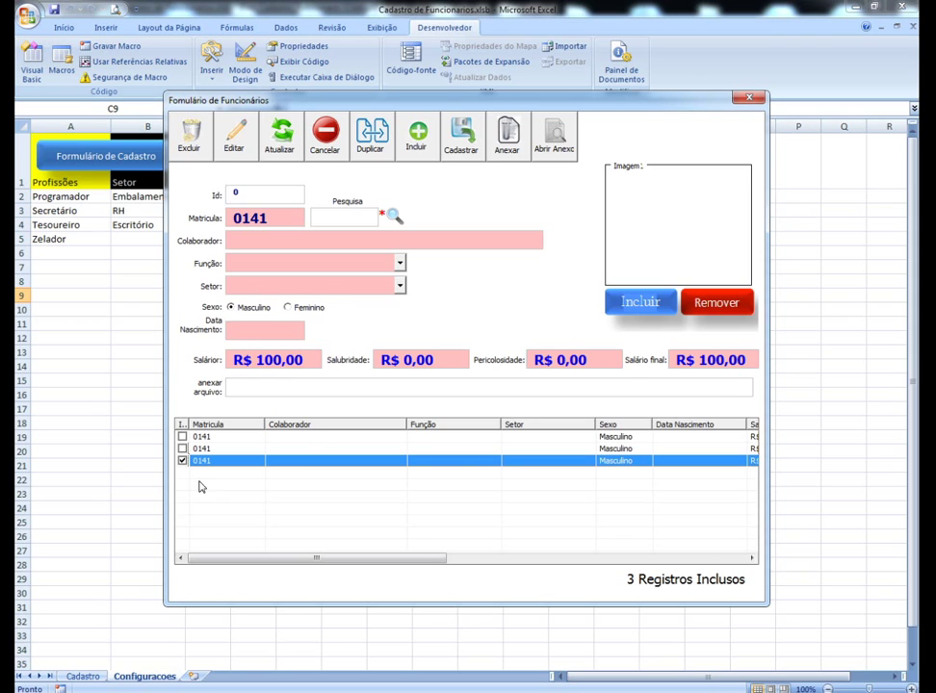
left_click(182, 448)
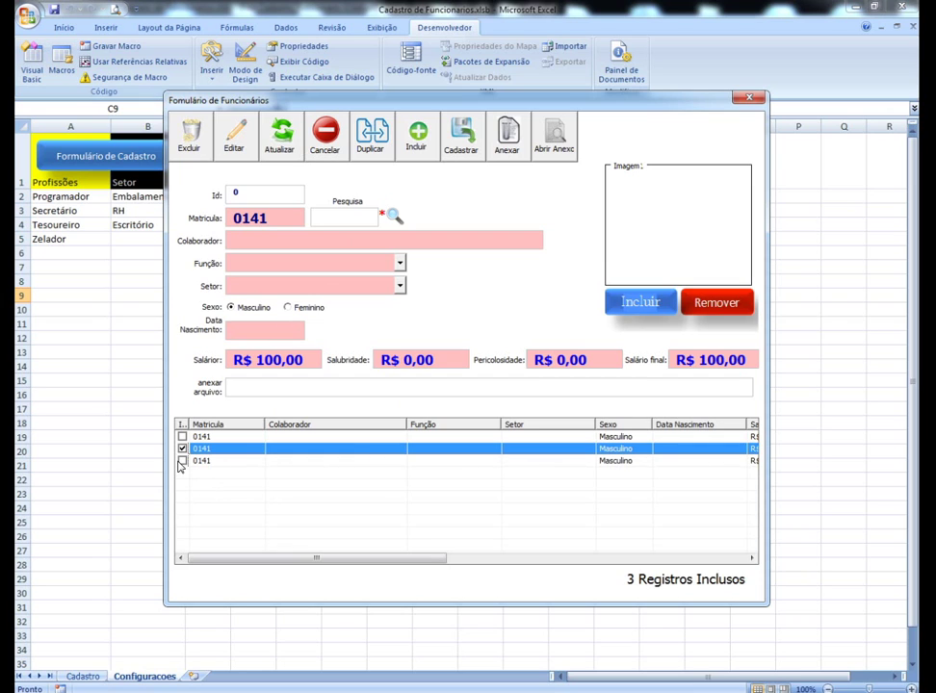
left_click(182, 447)
left_click(182, 447)
left_click(748, 99)
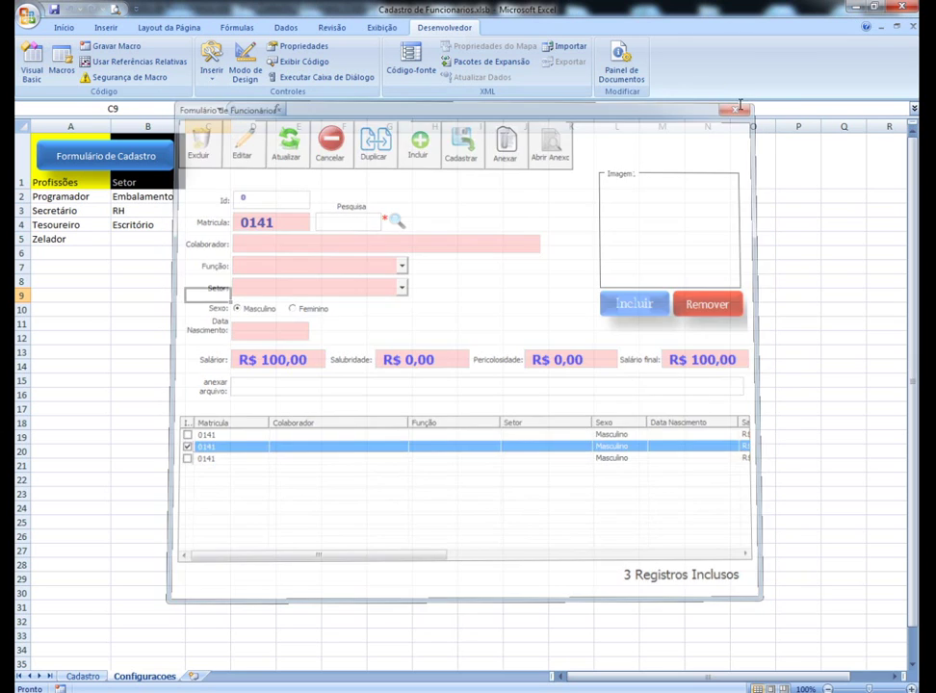
Step: Open the Btn_Excluir_Click code from the Frm_Cadastro_Funcionario form design
left_click(35, 69)
left_click(123, 25)
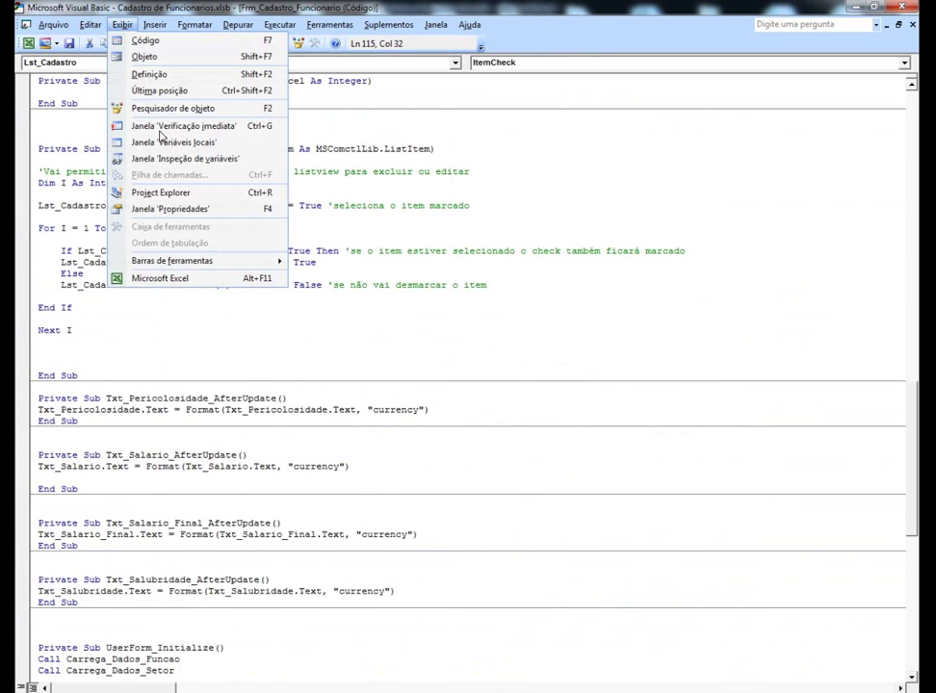
left_click(159, 190)
double_click(87, 115)
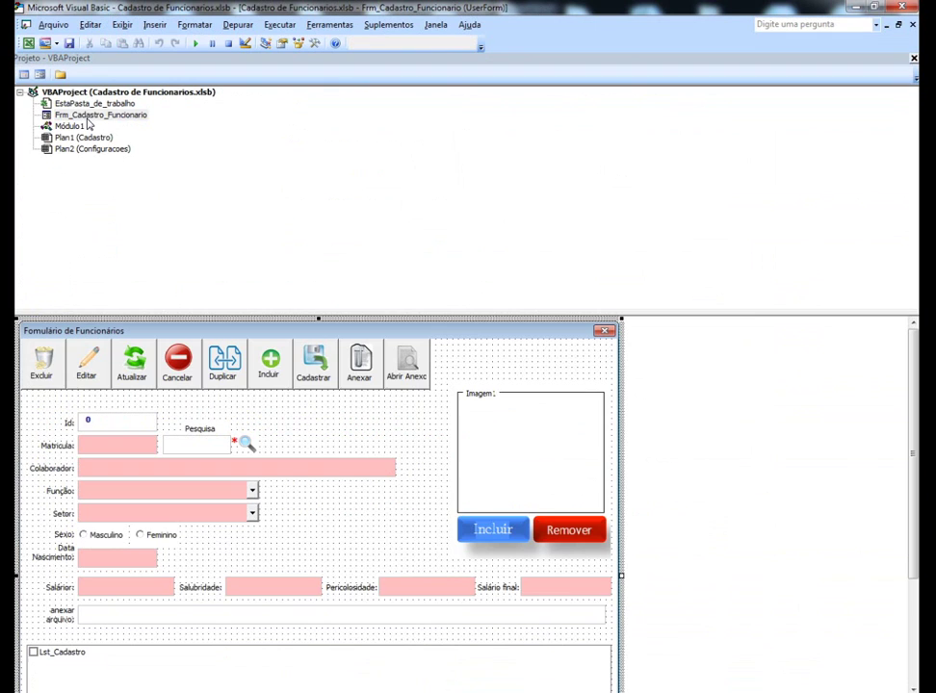
double_click(46, 367)
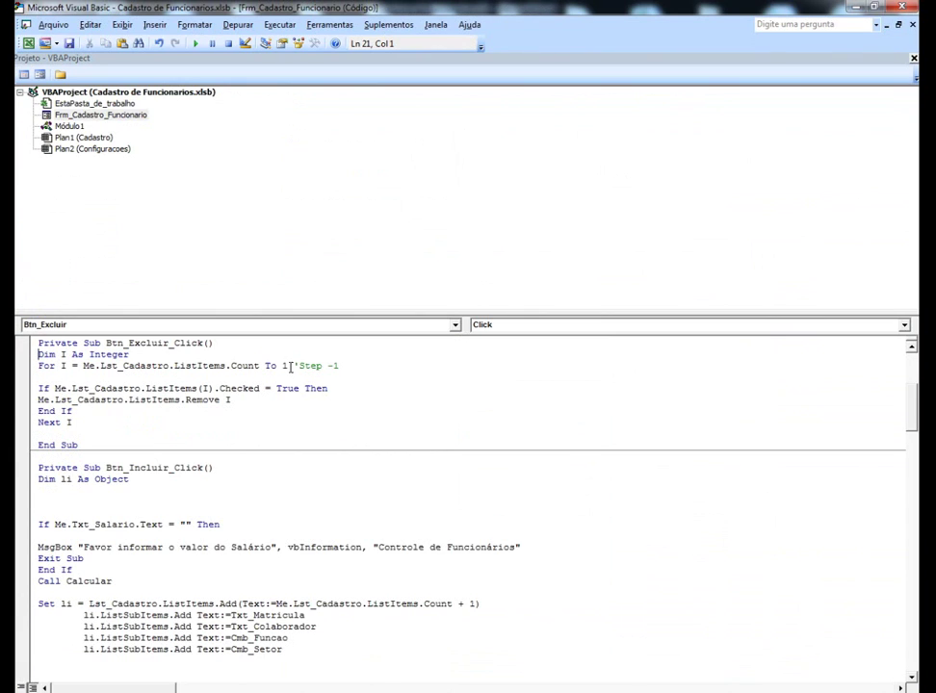
left_click(296, 367)
key("Delete")
left_click(913, 60)
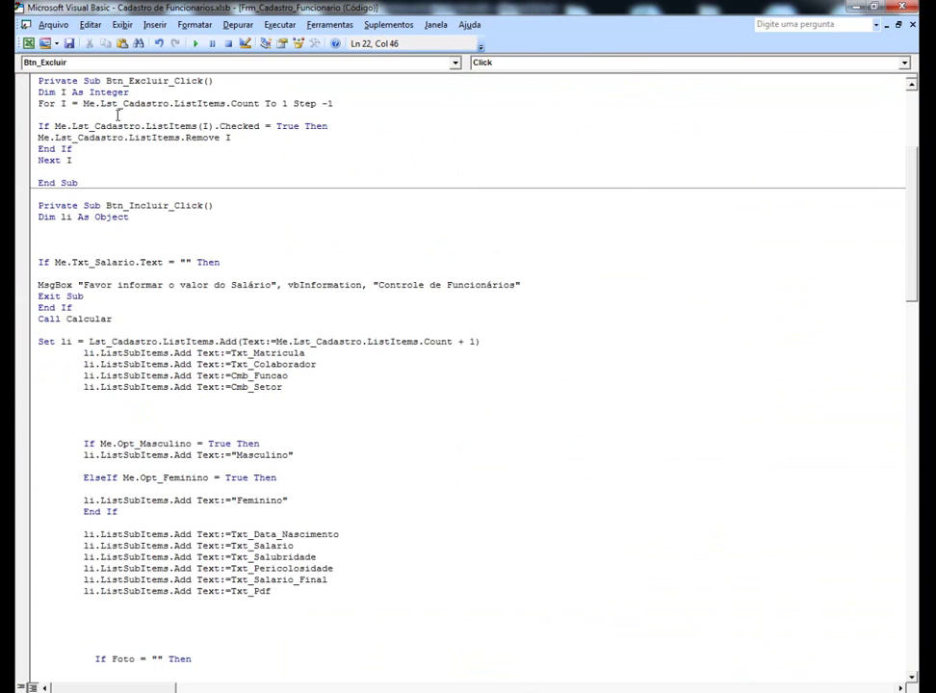
key("Down")
left_click_drag(40, 92, 137, 90)
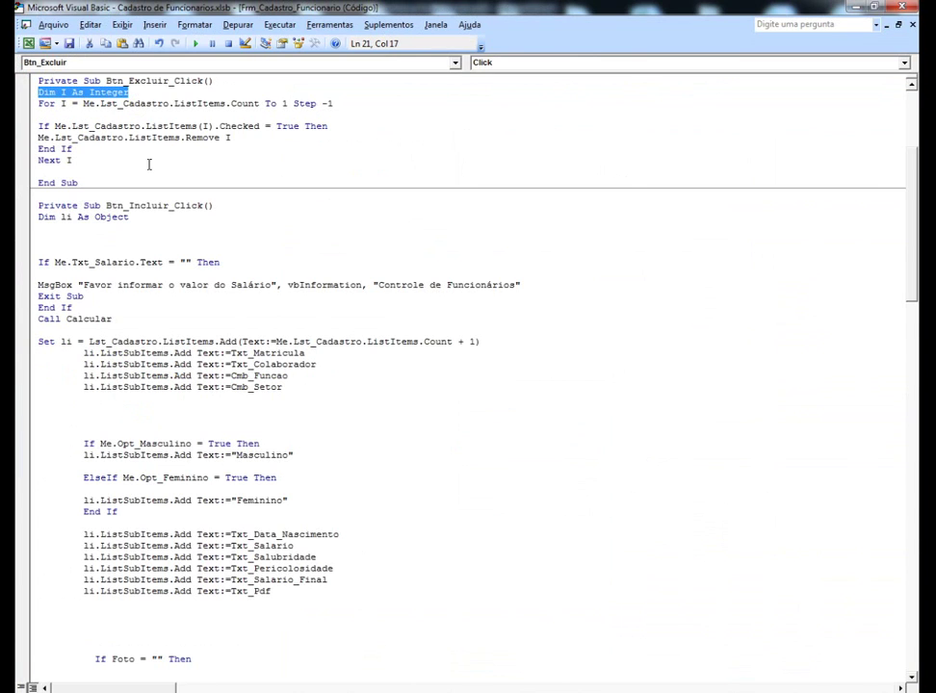
scroll(149, 165, "up", 1)
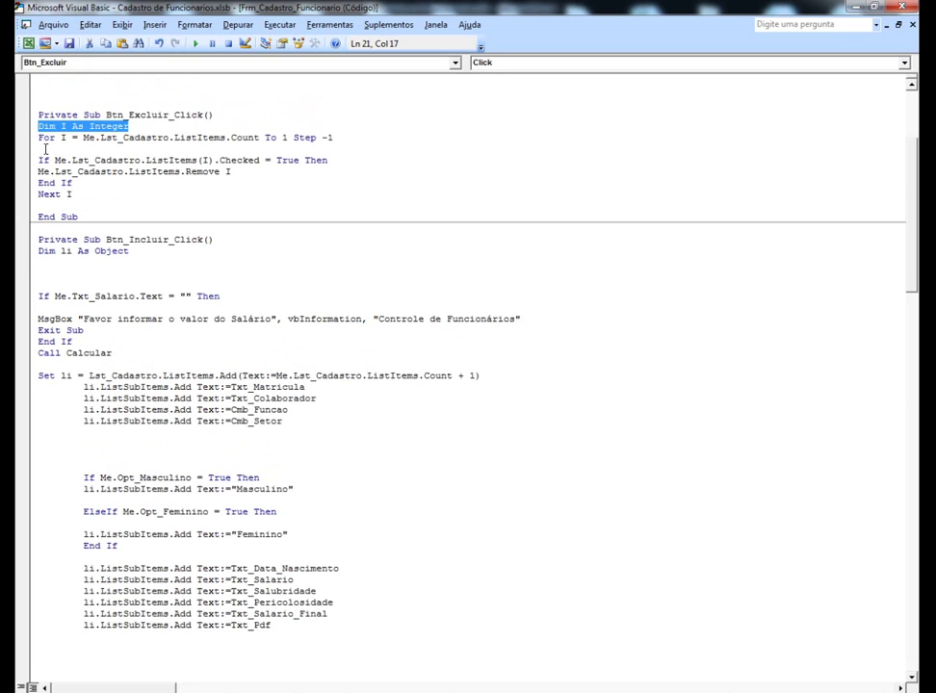
left_click_drag(39, 138, 55, 138)
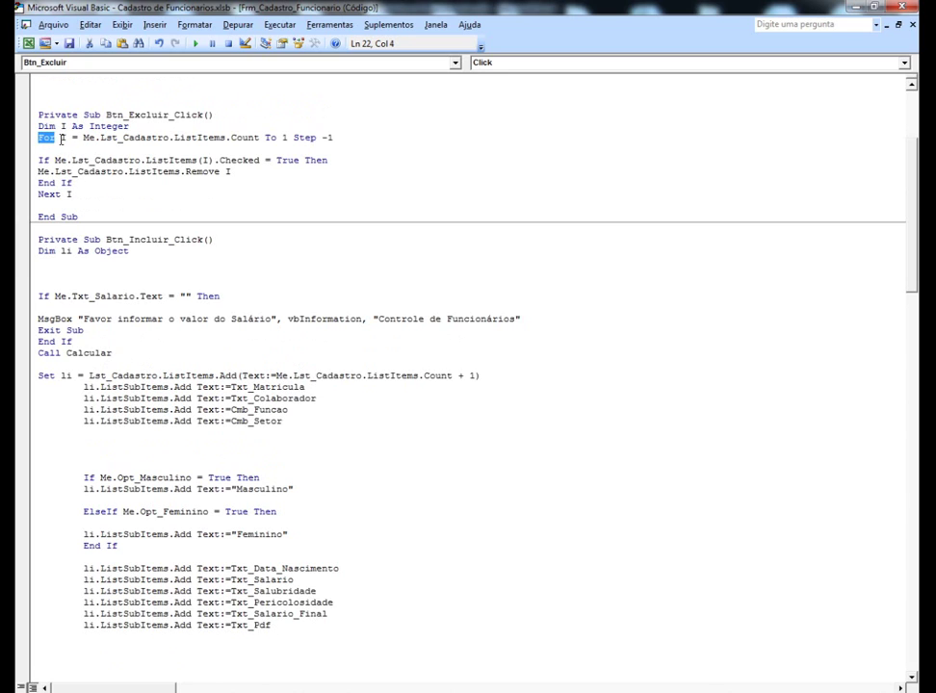
double_click(63, 137)
left_click_drag(83, 138, 258, 137)
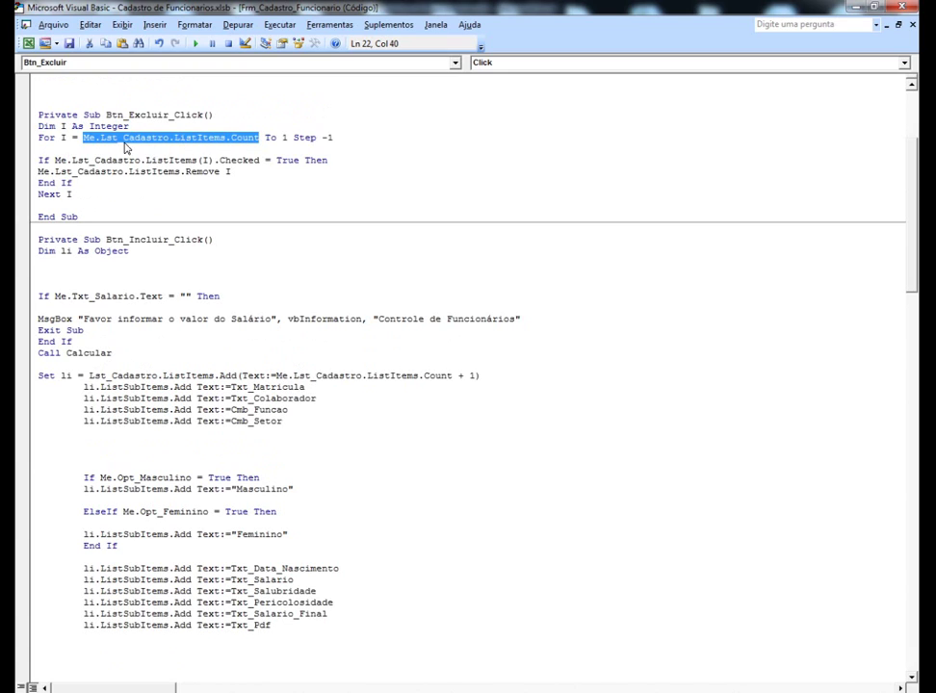
double_click(270, 137)
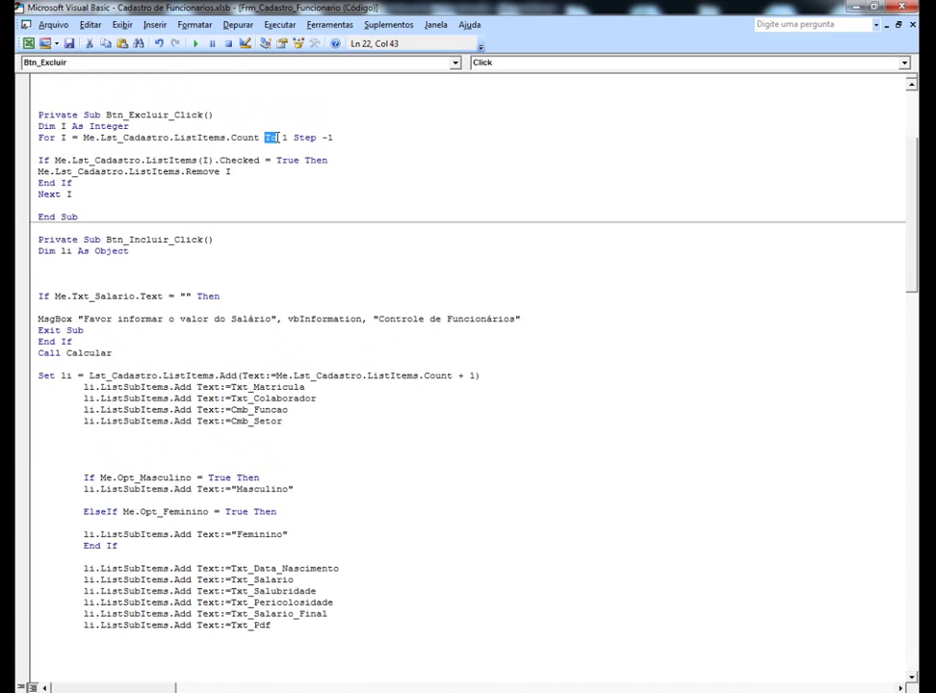
double_click(284, 137)
left_click_drag(293, 137, 315, 138)
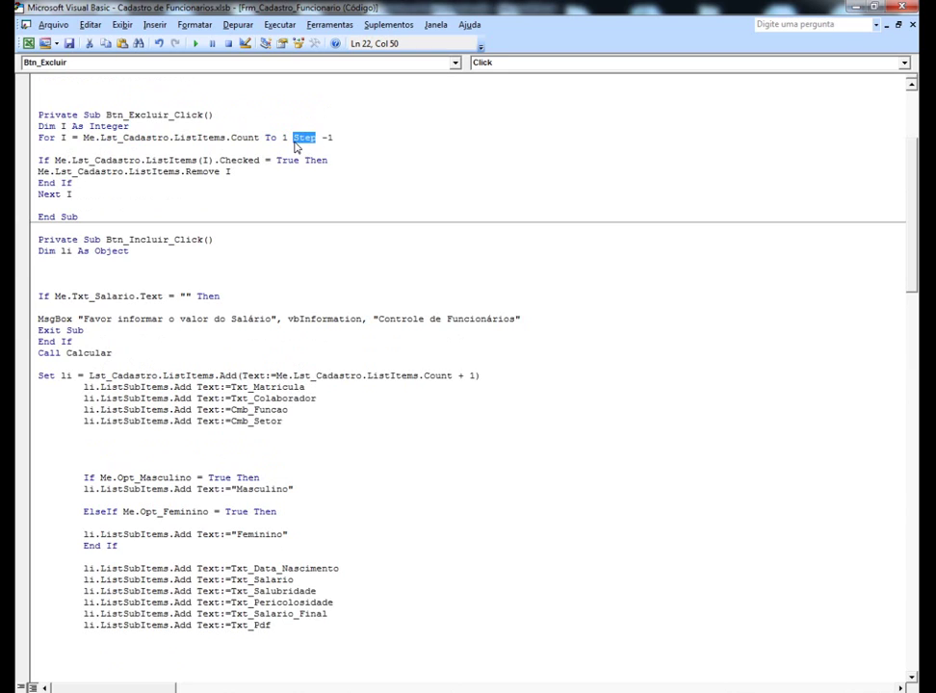
double_click(327, 138)
left_click(334, 145)
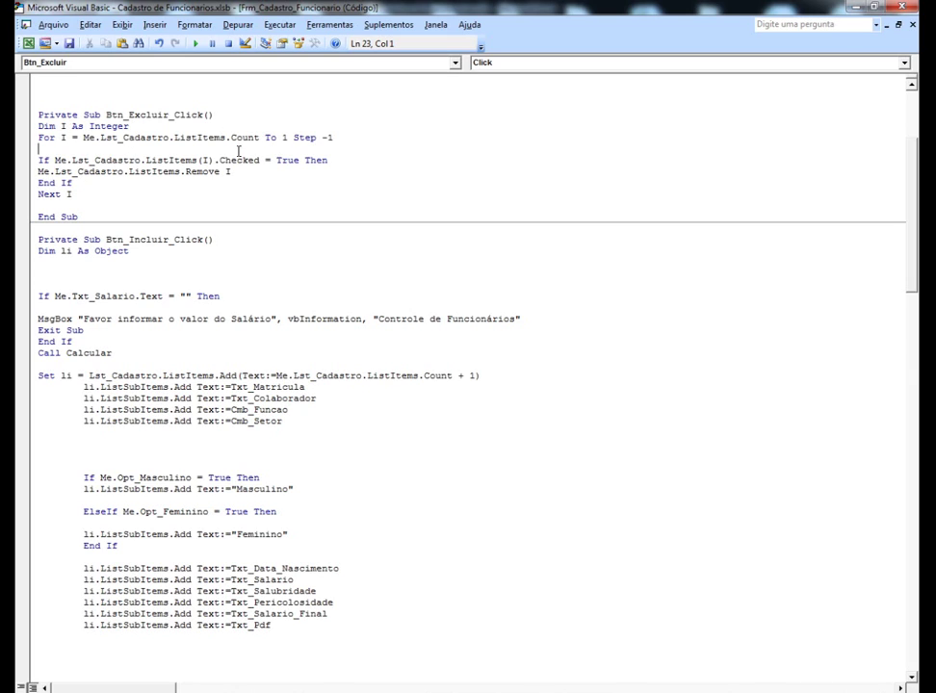
double_click(329, 138)
double_click(43, 160)
double_click(205, 160)
double_click(307, 160)
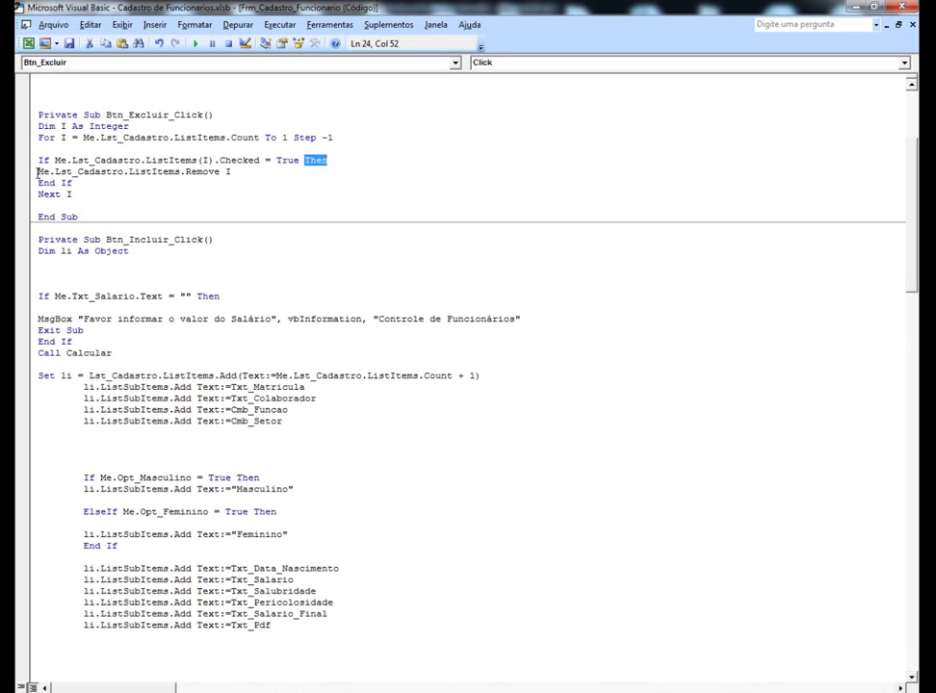
left_click_drag(37, 172, 125, 171)
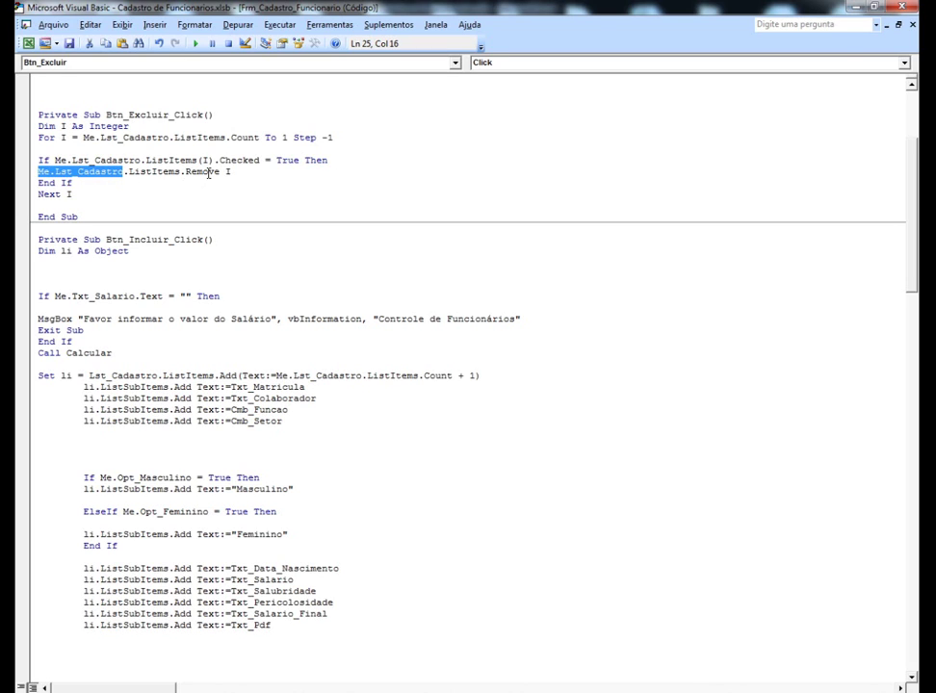
left_click_drag(226, 171, 233, 173)
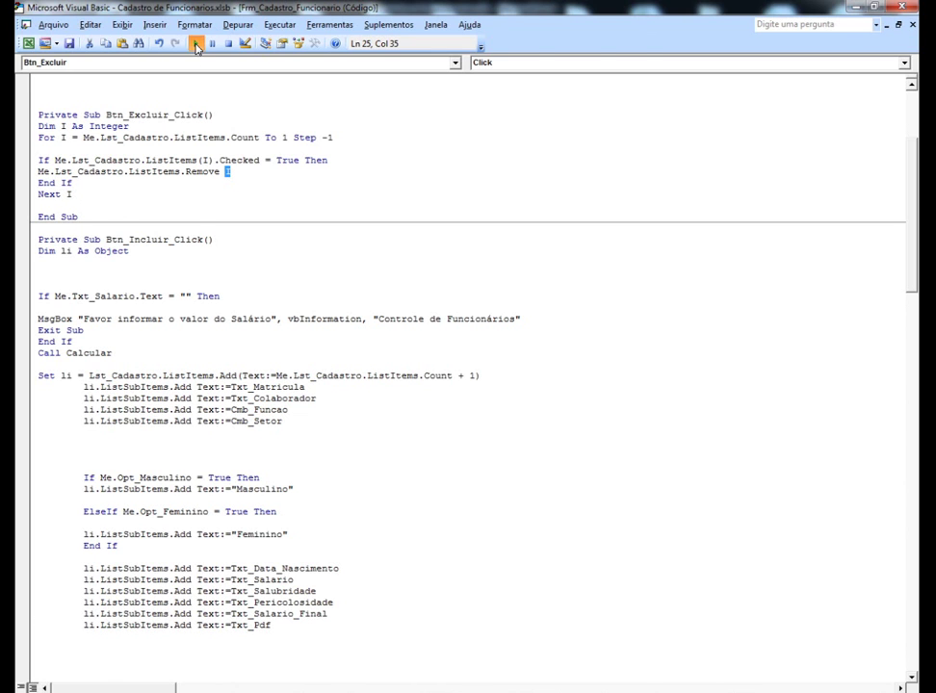
Step: Run the form, add three 0250 Masculino records with salary 2555, and tick the second
left_click(197, 45)
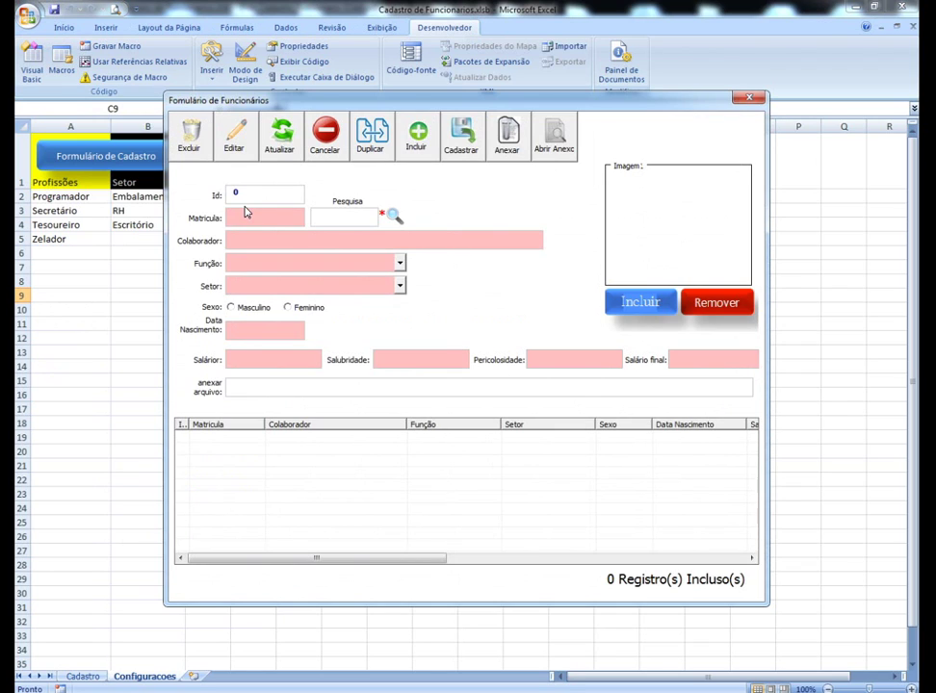
type("025")
type("0")
left_click(245, 308)
left_click(236, 359)
type("2555")
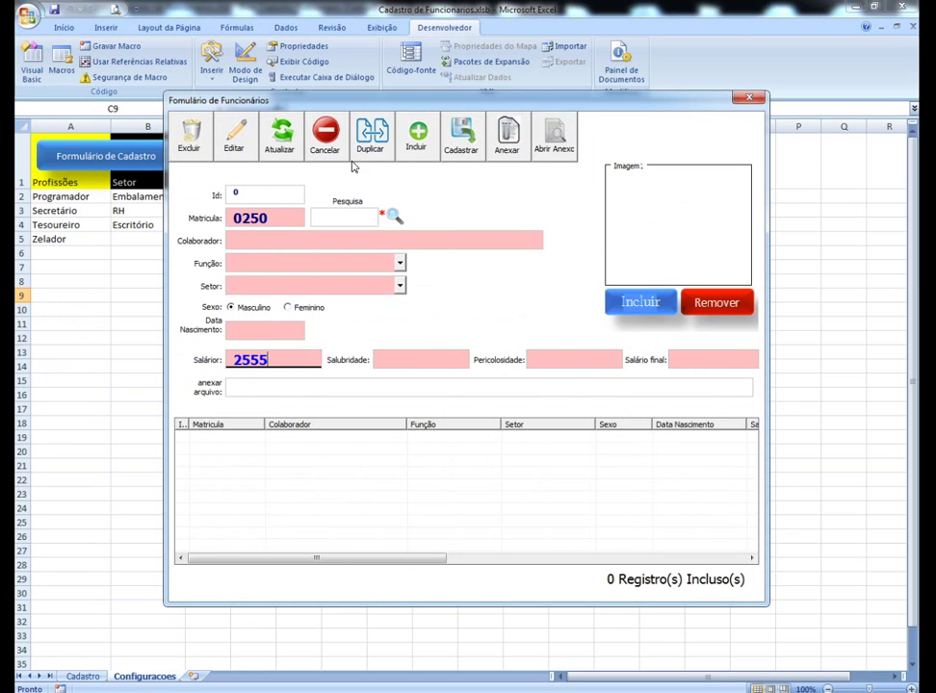
left_click(418, 144)
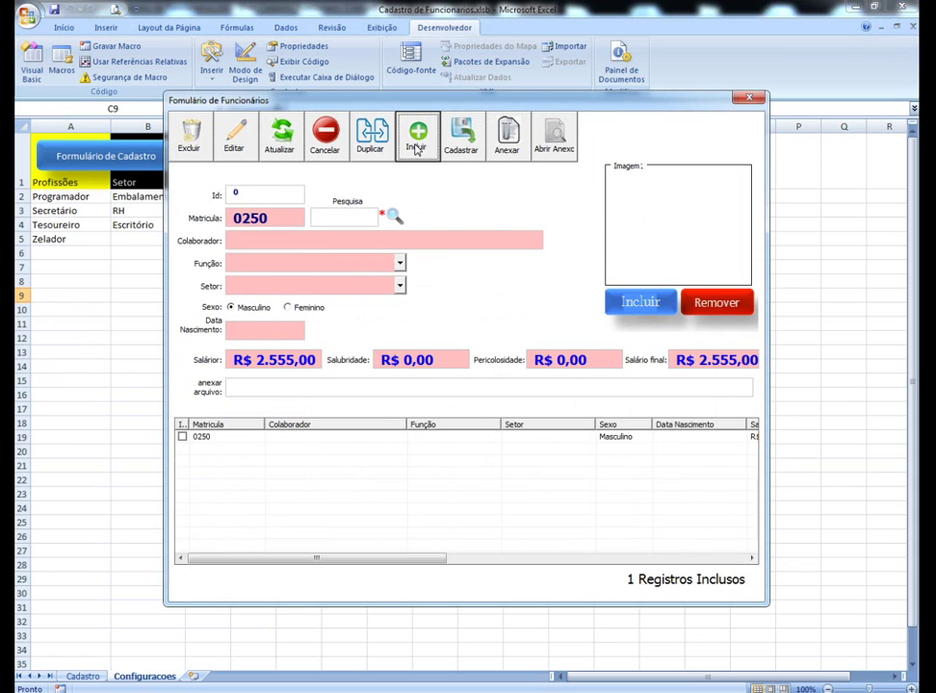
left_click(416, 147)
left_click(416, 148)
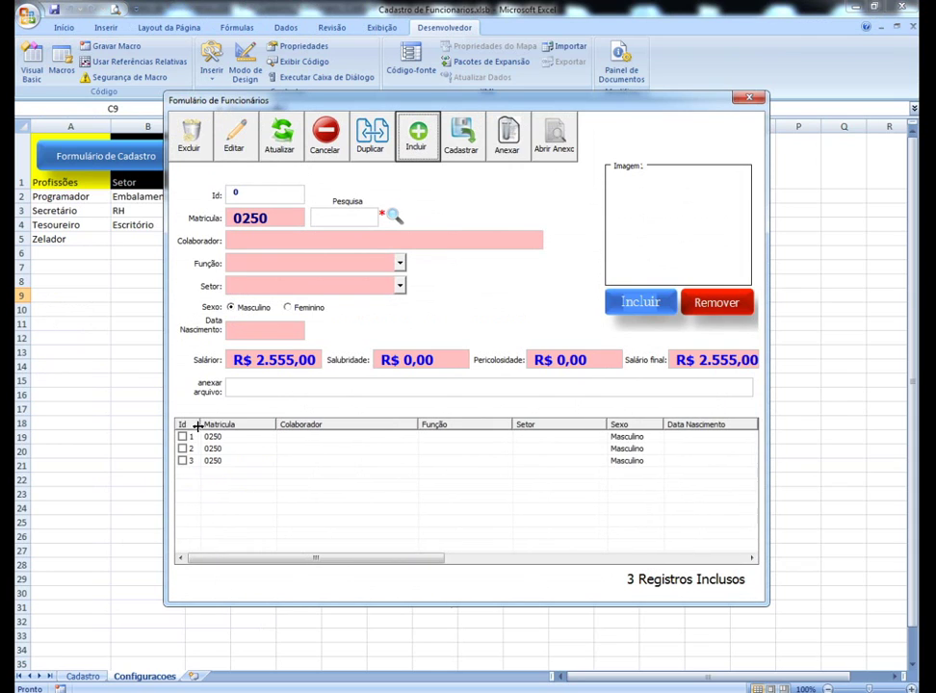
left_click(188, 439)
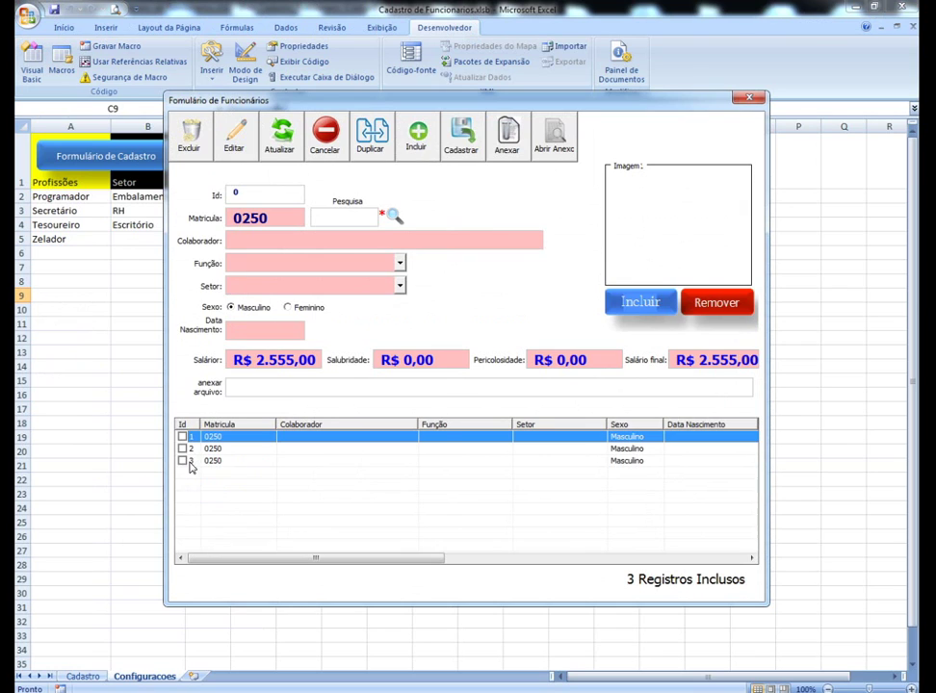
left_click(183, 449)
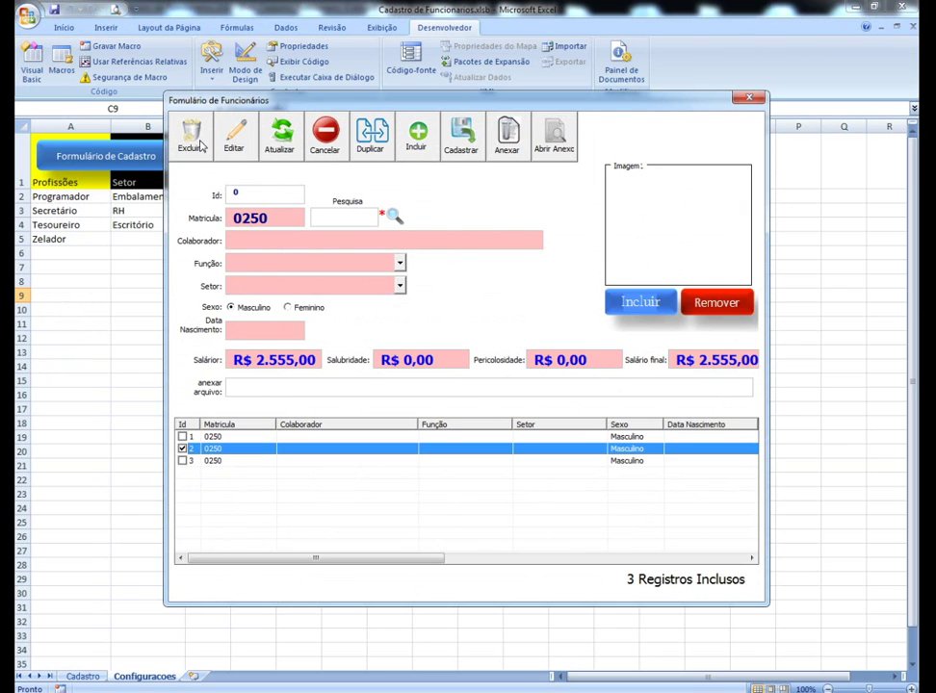
Step: Delete the second, third and first records in turn by ticking each and using Excluir
left_click(193, 143)
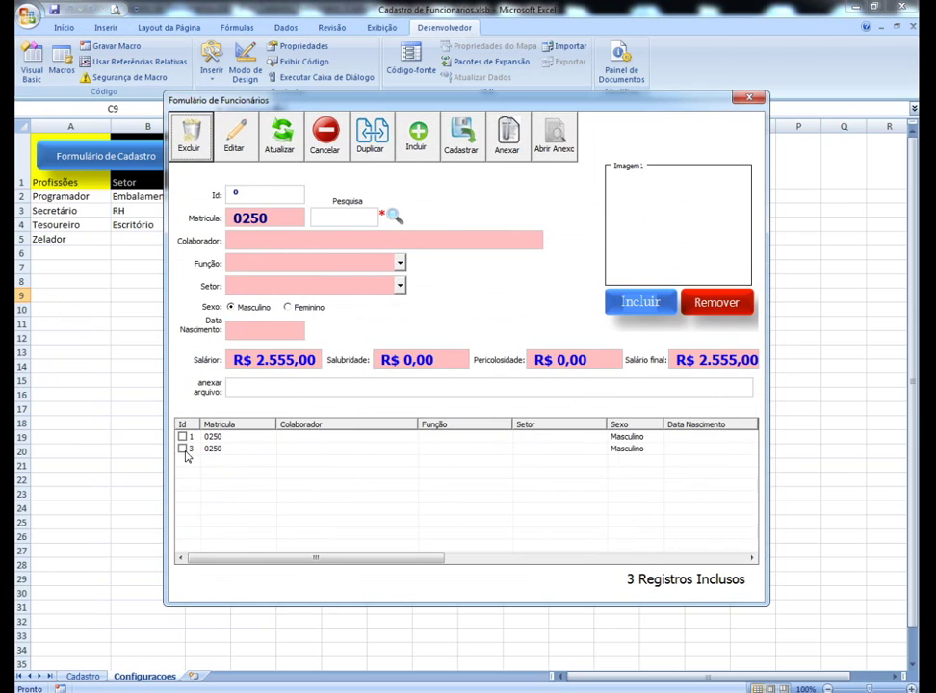
left_click(182, 449)
left_click(193, 149)
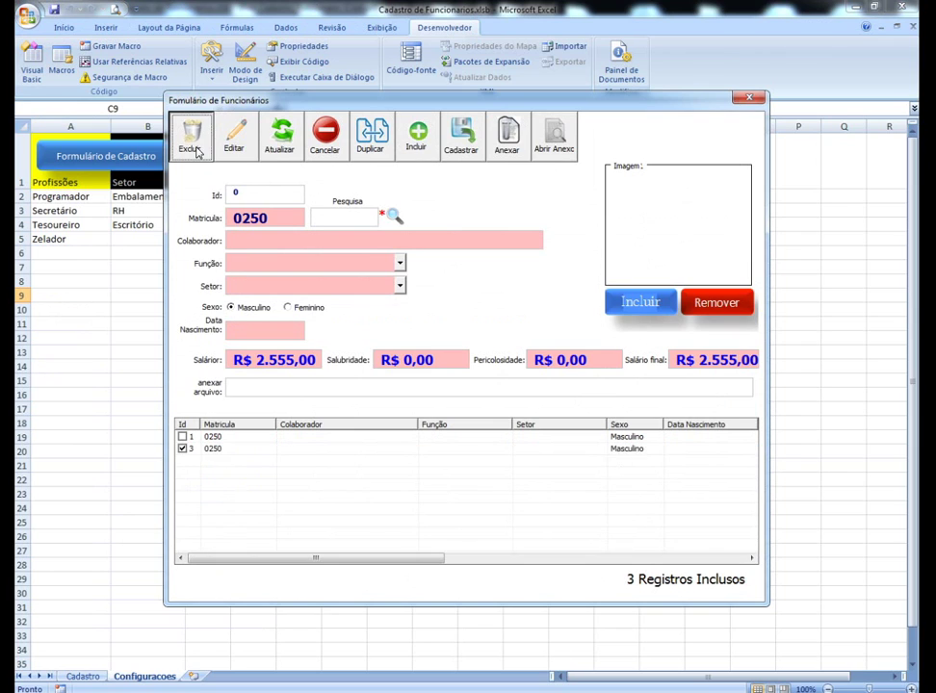
left_click(182, 436)
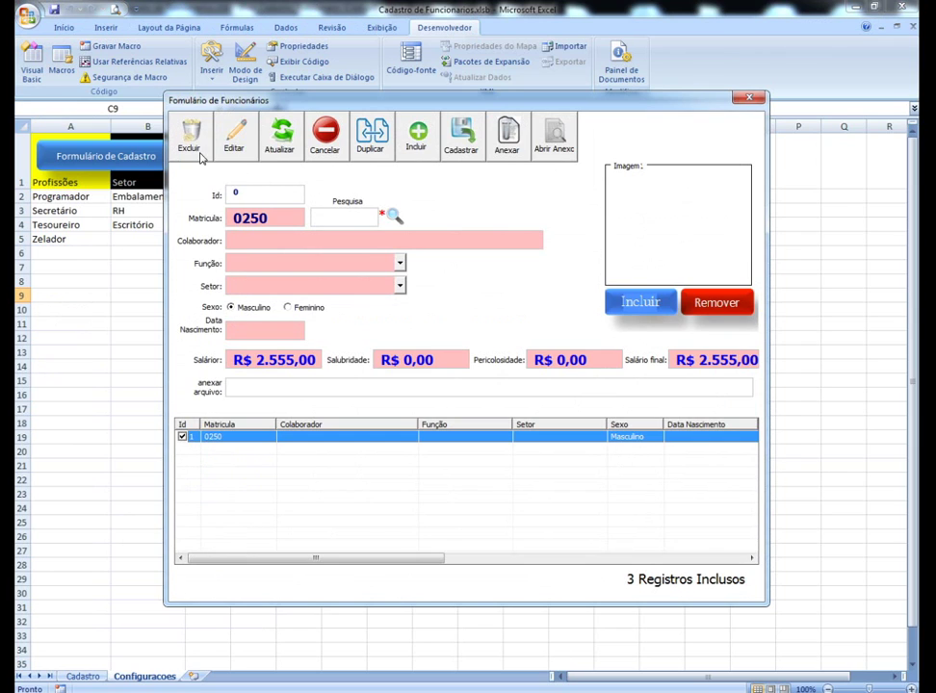
left_click(195, 151)
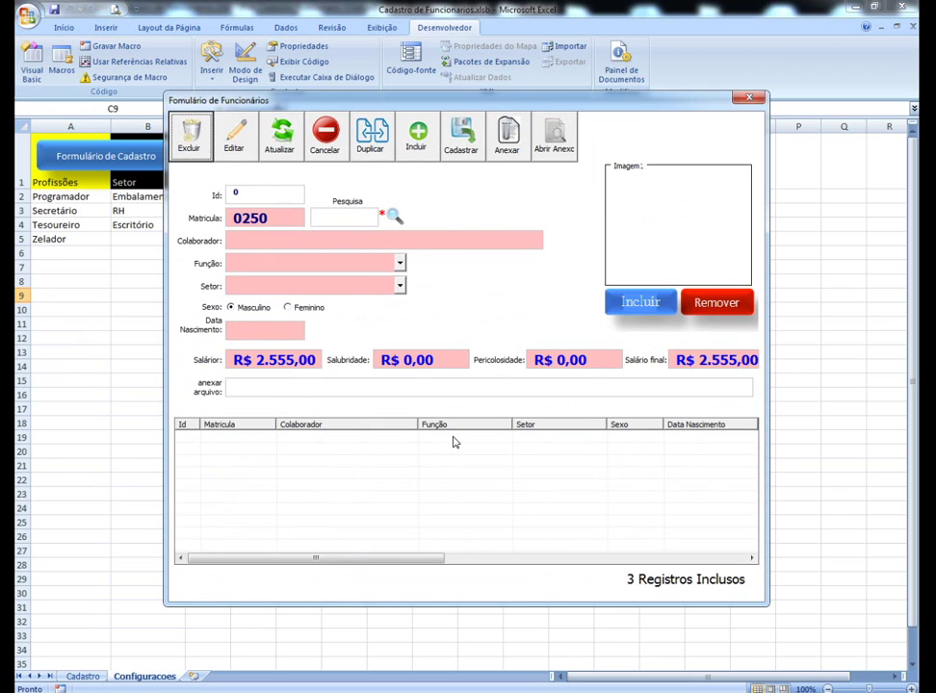
left_click_drag(333, 560, 302, 561)
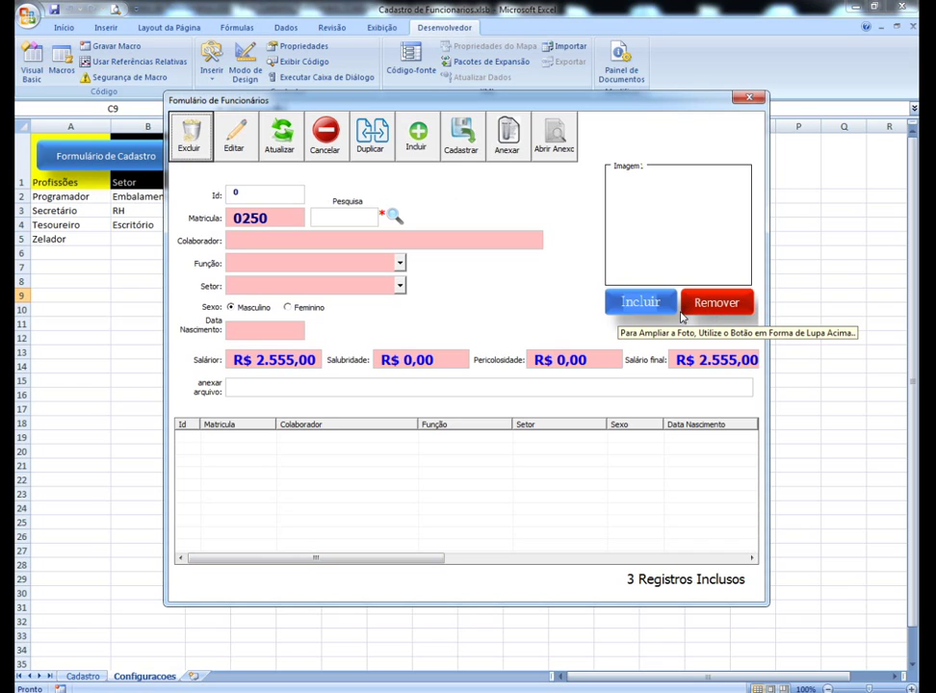
Step: Close the employee form, return to the VBA editor, and create Lbl_Incluir_Click from the Incluir label
left_click(748, 97)
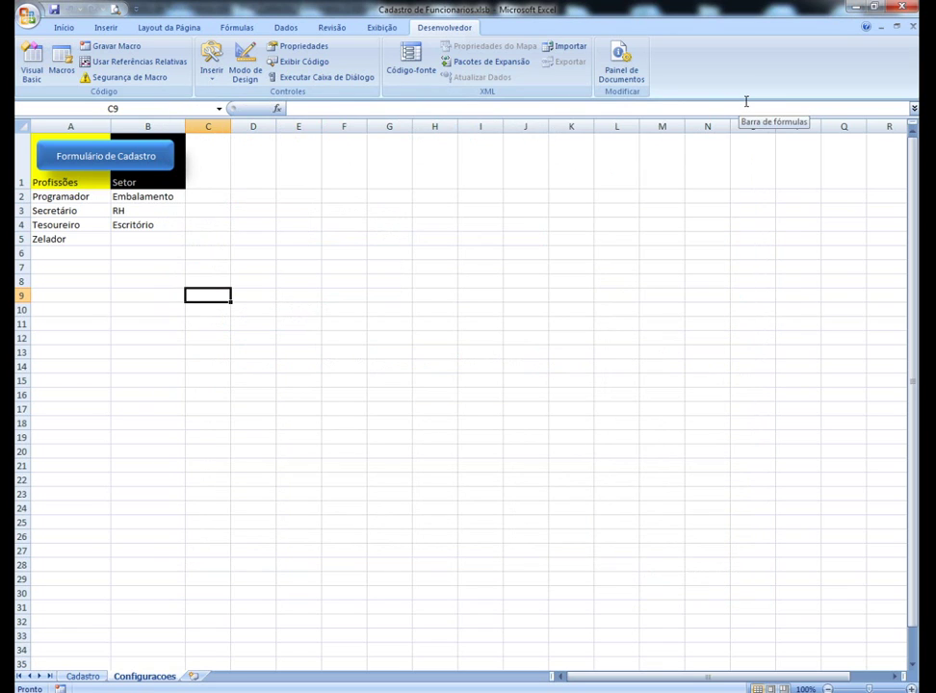
key("alt+F11")
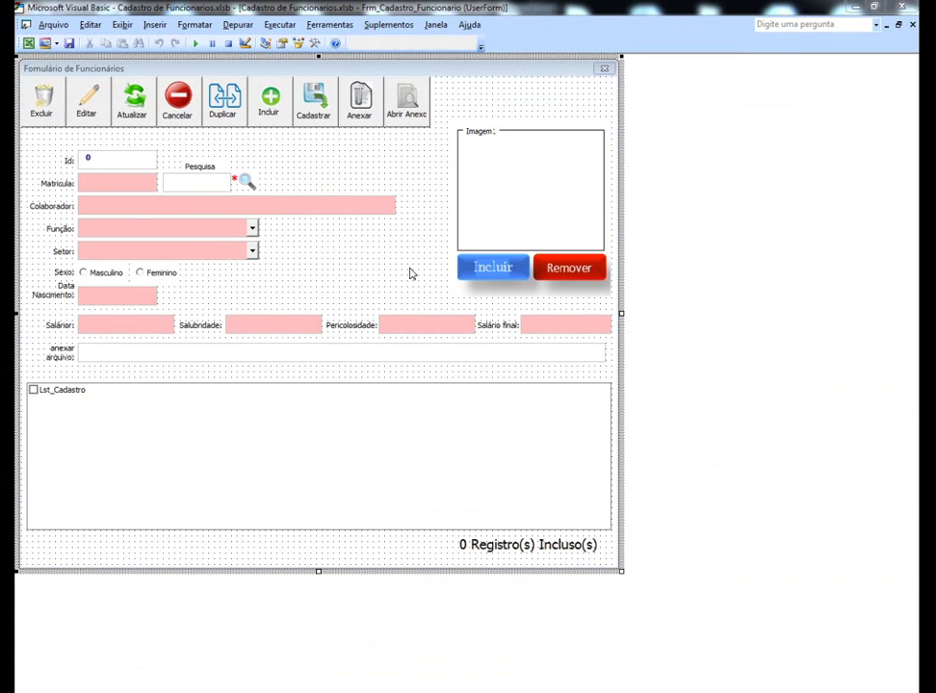
left_click(483, 277)
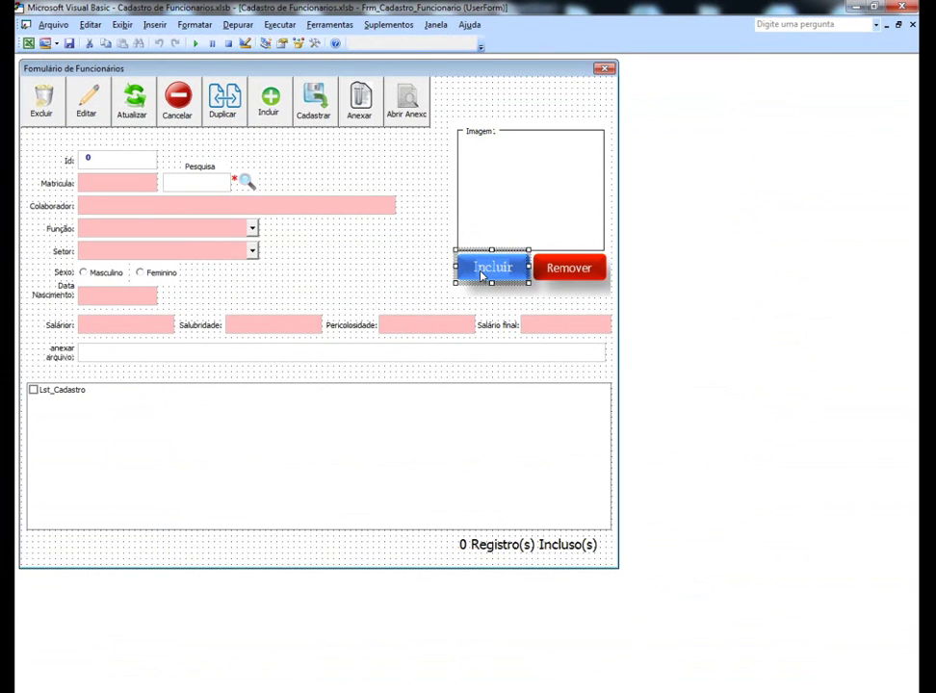
double_click(482, 276)
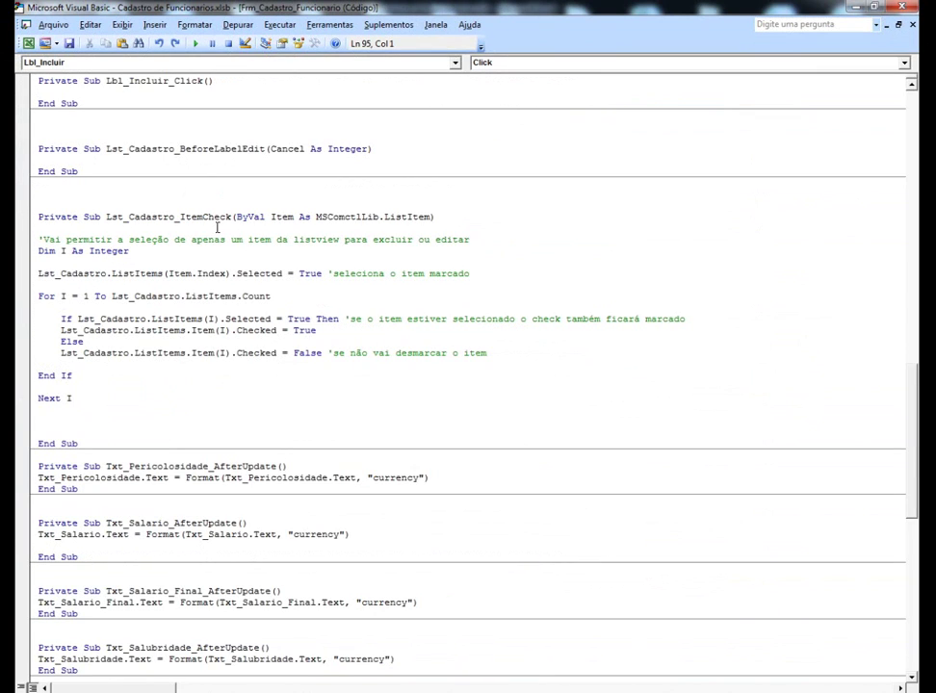
Step: Paste the Application.FileDialog image-picker block into Lbl_Incluir_Click and add a ';' after the last filter
key("Return")
key("Return")
key("Return")
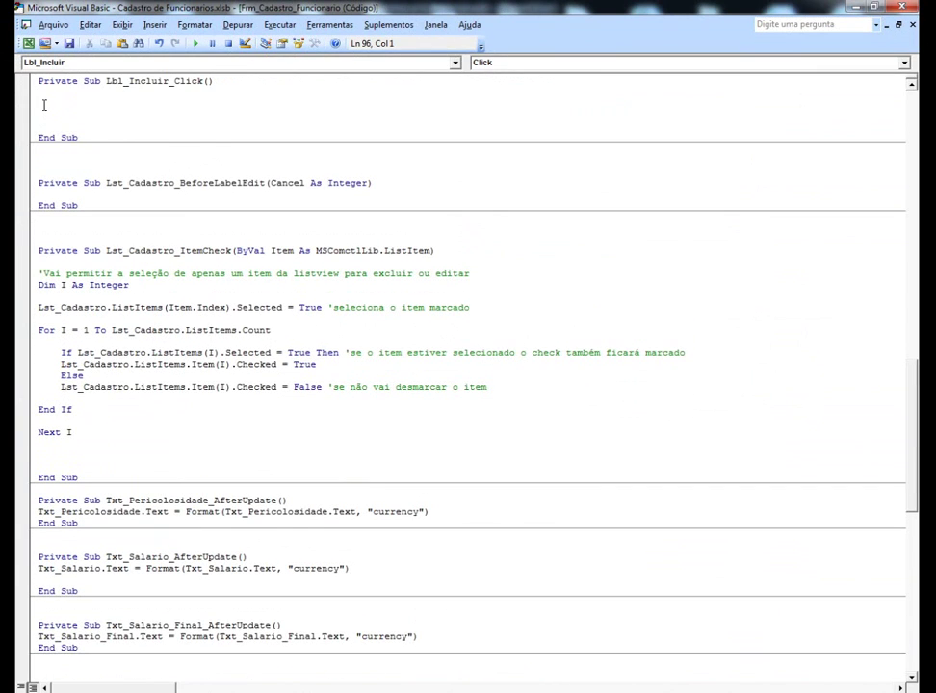
type("With Application.FileDialog(msoFileDialogOpen)         'define valores padrões         .InitialFileName = DiretorioImagem         .Filters.Clear         .Filters.Add \"JPEGS\", \"*.jpg; *.jpeg;*.GIF;*.bmp;*.png\"          .AllowMultiSelect = False          'verifica se um arquivo foi selecionado e obtem o seu nome         If .Show = True Then             Foto = .SelectedItems(1)         Else             'se o usuário teclar ESC ou cancelar a operação exibe mensagem             MsgBox \"Operação Cancelada\"             Exit Sub         End If     End With      If Foto <> \"Falso\" Then  Pct_Imagem1.Picture = LoadPicture(Foto)  Else Foto = (\"C:\\teste\\SEM_IMAGEM1.bmp\")  End If")
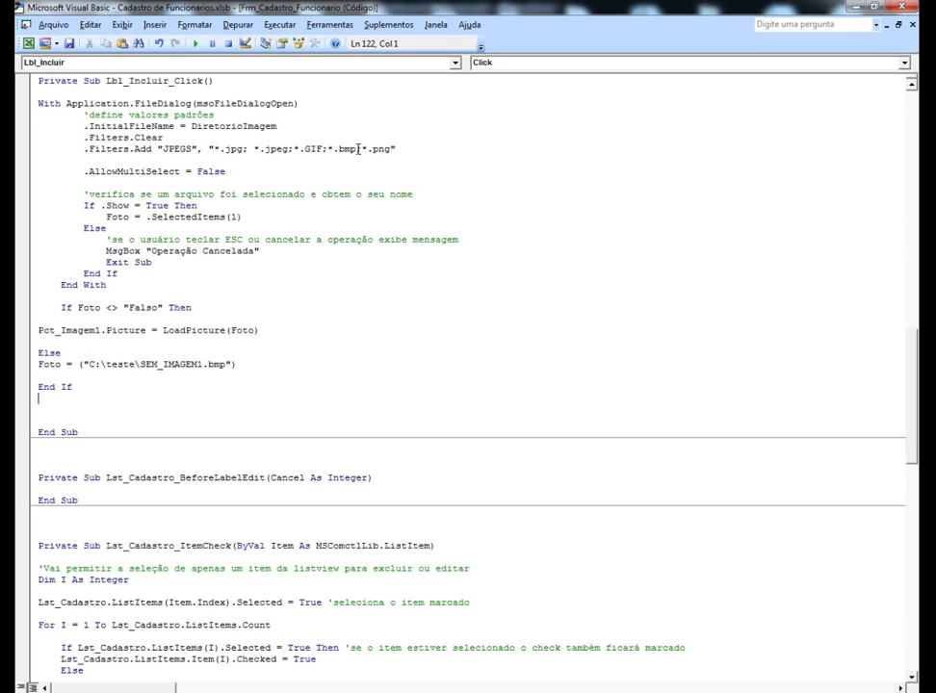
left_click_drag(356, 149, 372, 149)
left_click(393, 149)
type(";")
Step: Try adding a *.cvb entry to the Filters.Add image list, then delete it again
left_click_drag(363, 150, 387, 150)
left_click(398, 149)
type("*.png")
left_click(407, 149)
left_click_drag(407, 149, 424, 150)
type("cvb")
left_click(407, 171)
left_click_drag(427, 149, 392, 149)
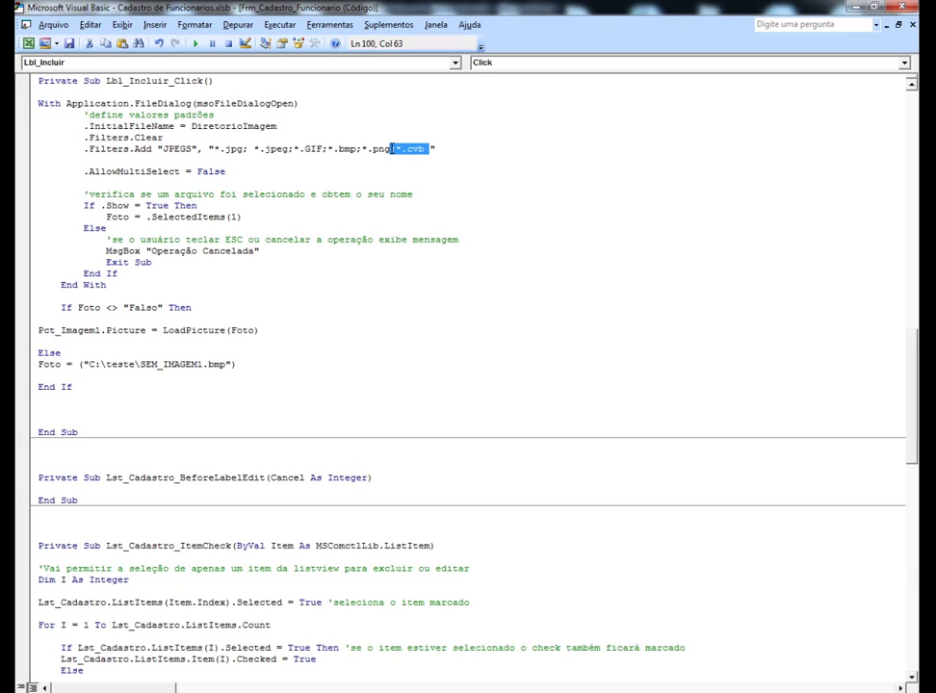
key("BackSpace")
key("BackSpace")
left_click(377, 173)
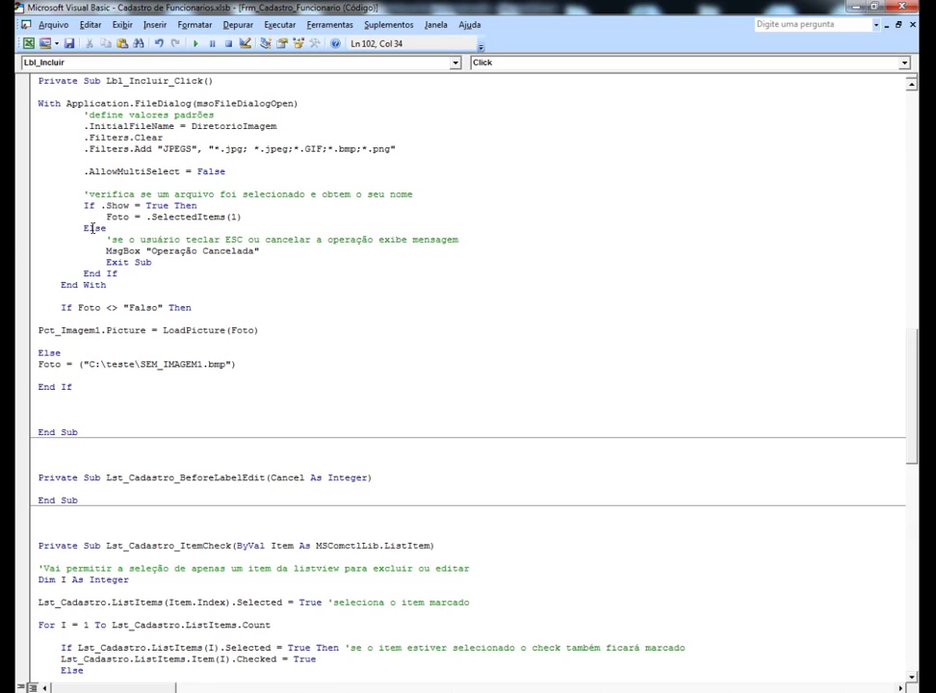
left_click(105, 251)
left_click_drag(77, 308, 98, 309)
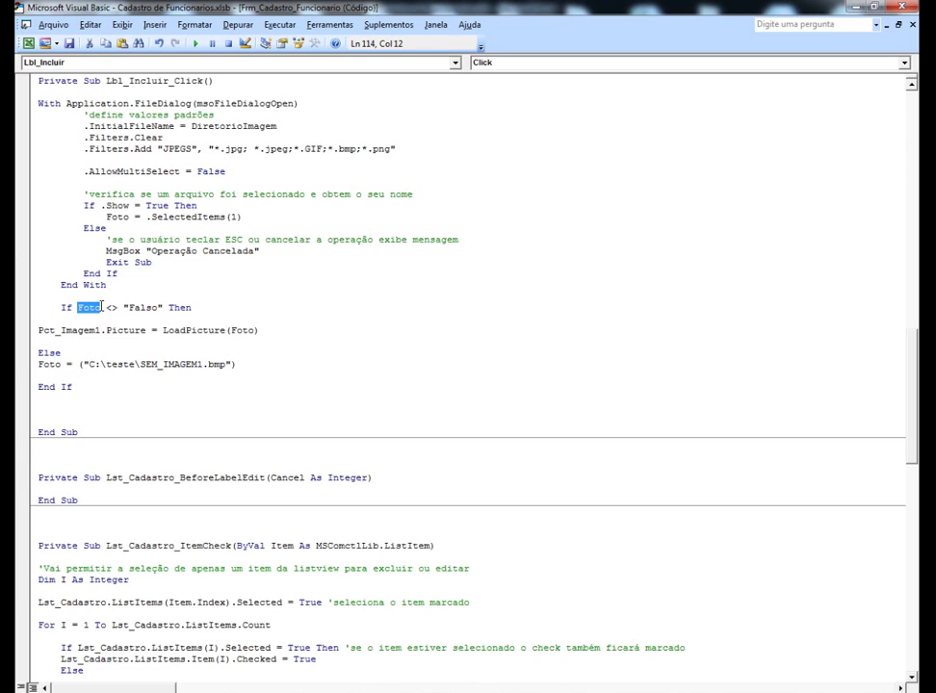
right_click(91, 311)
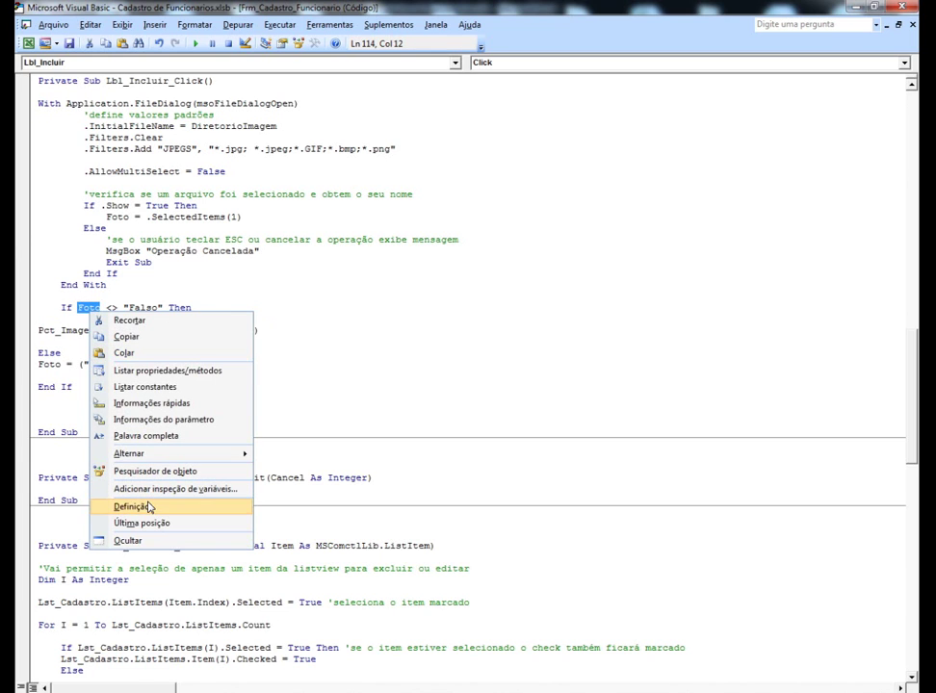
left_click(149, 507)
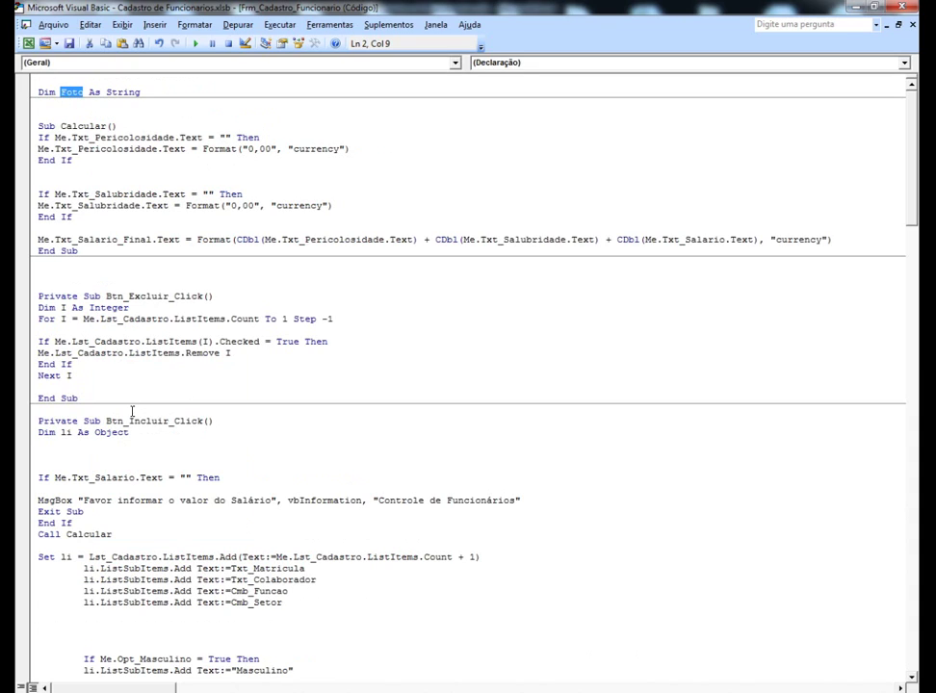
right_click(76, 99)
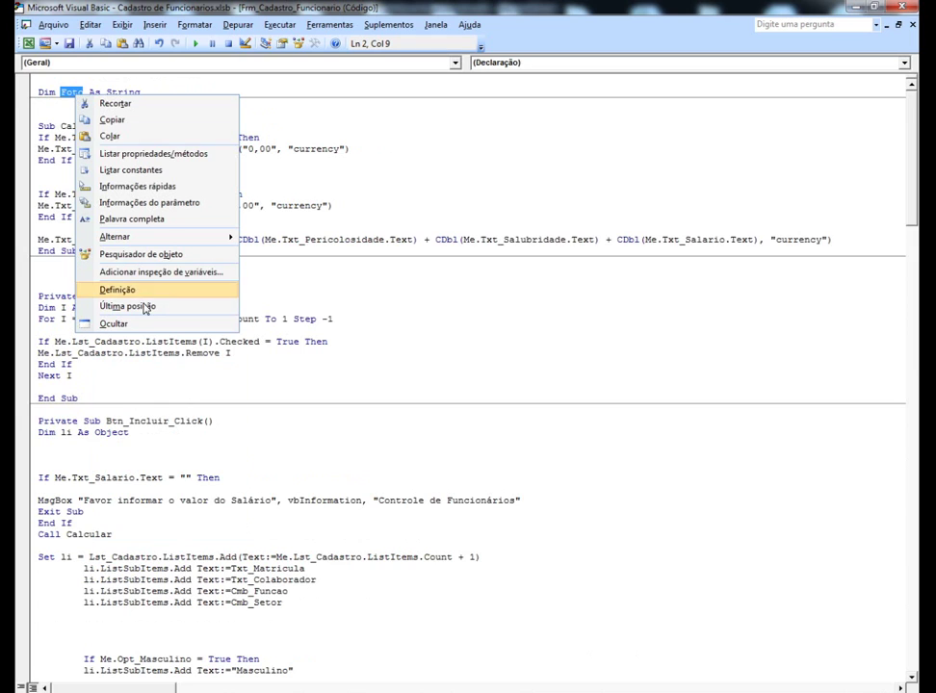
left_click(144, 308)
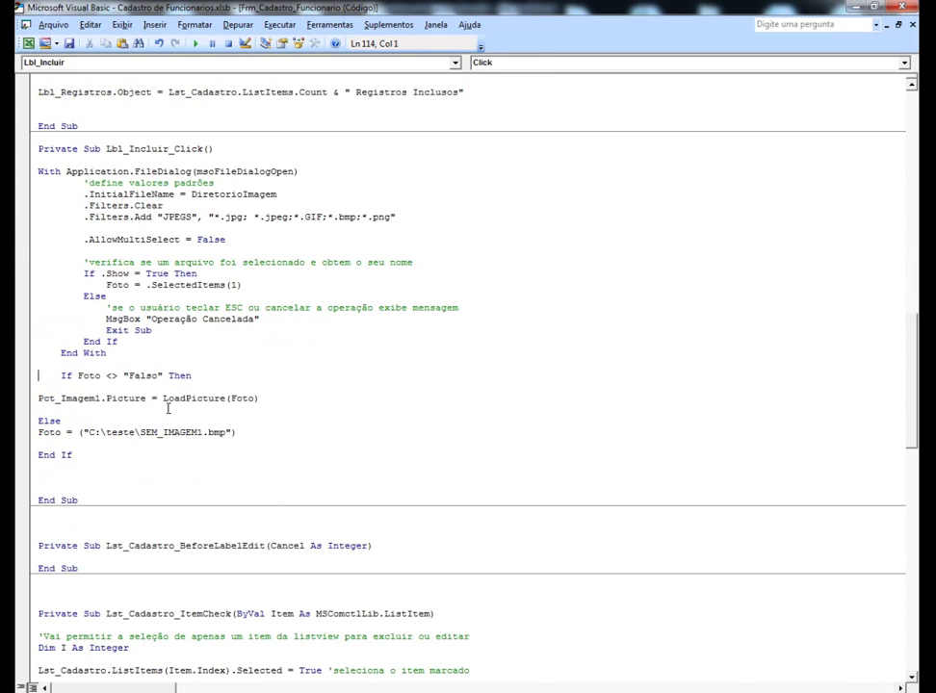
double_click(66, 375)
double_click(42, 398)
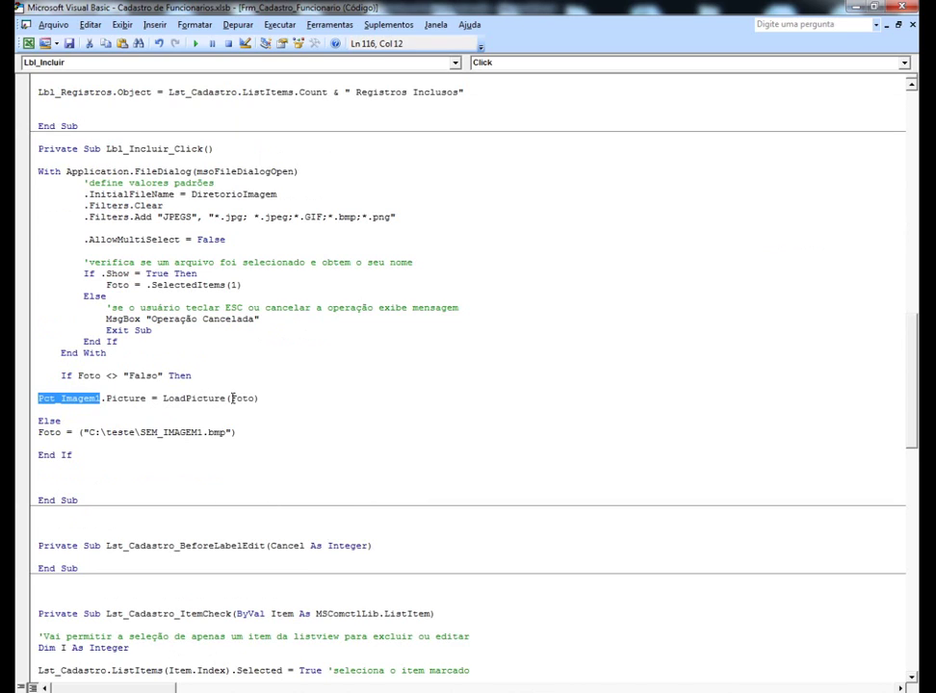
left_click_drag(230, 398, 257, 398)
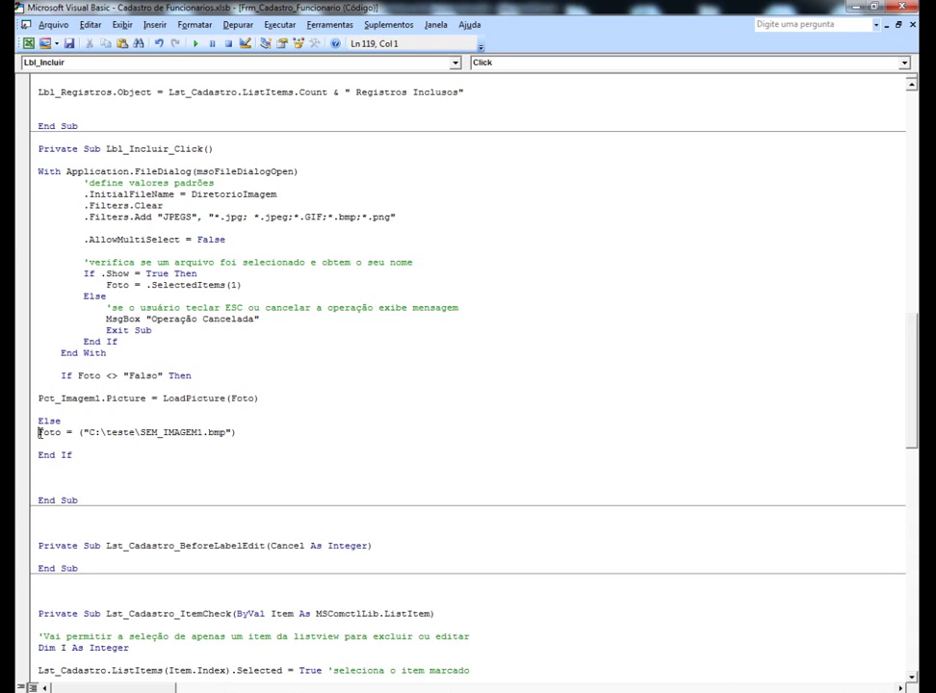
left_click_drag(38, 432, 59, 432)
left_click_drag(84, 432, 226, 432)
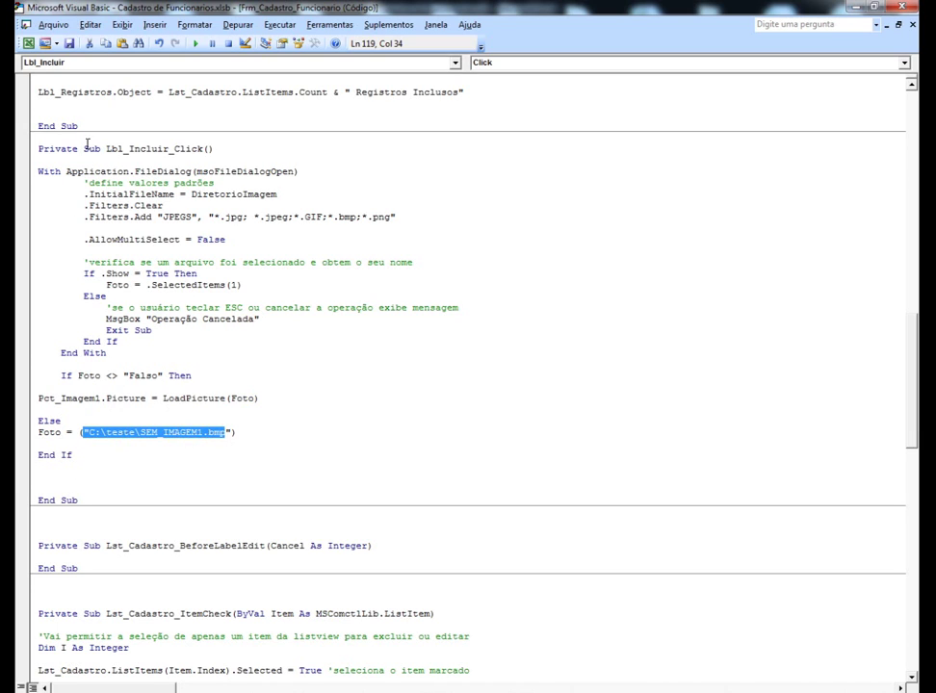
left_click(121, 24)
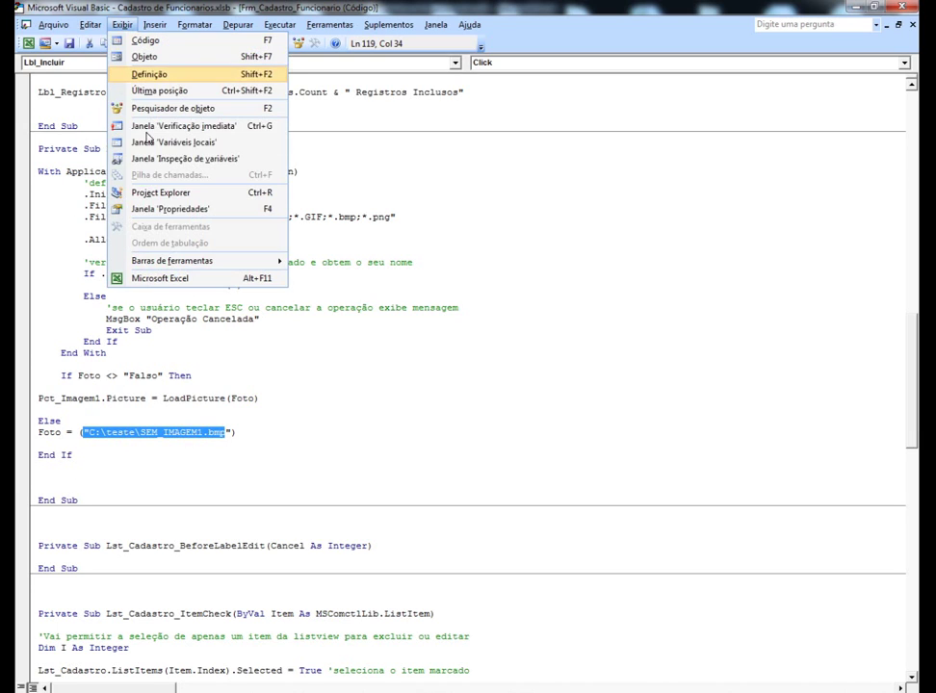
Step: Reopen the Frm_Cadastro_Funcionario designer and create the Lbl_Remover_Click procedure for Remover
left_click(154, 192)
double_click(104, 119)
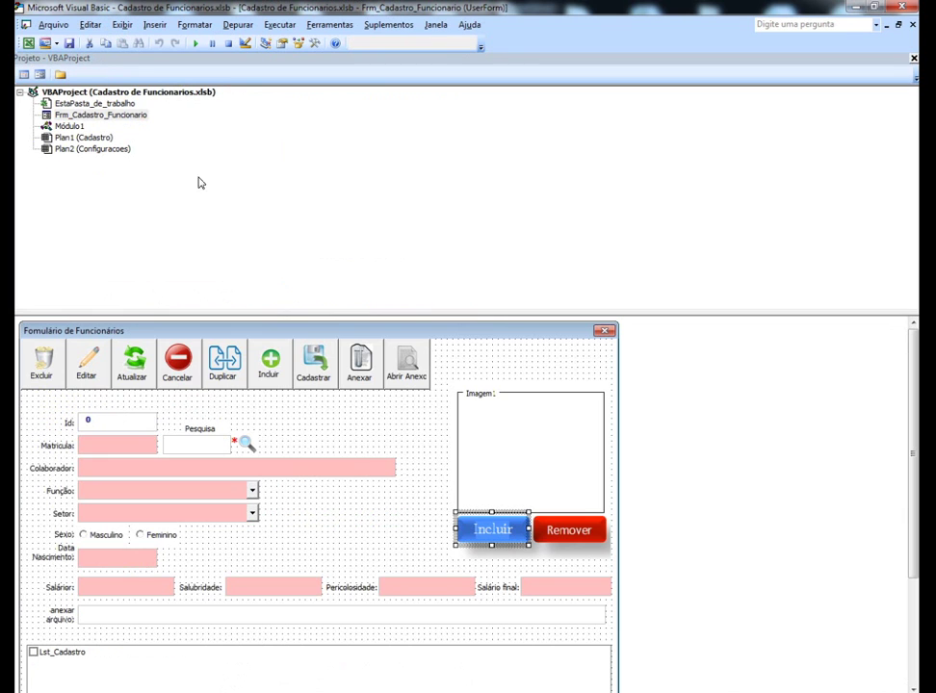
left_click(568, 530)
double_click(568, 530)
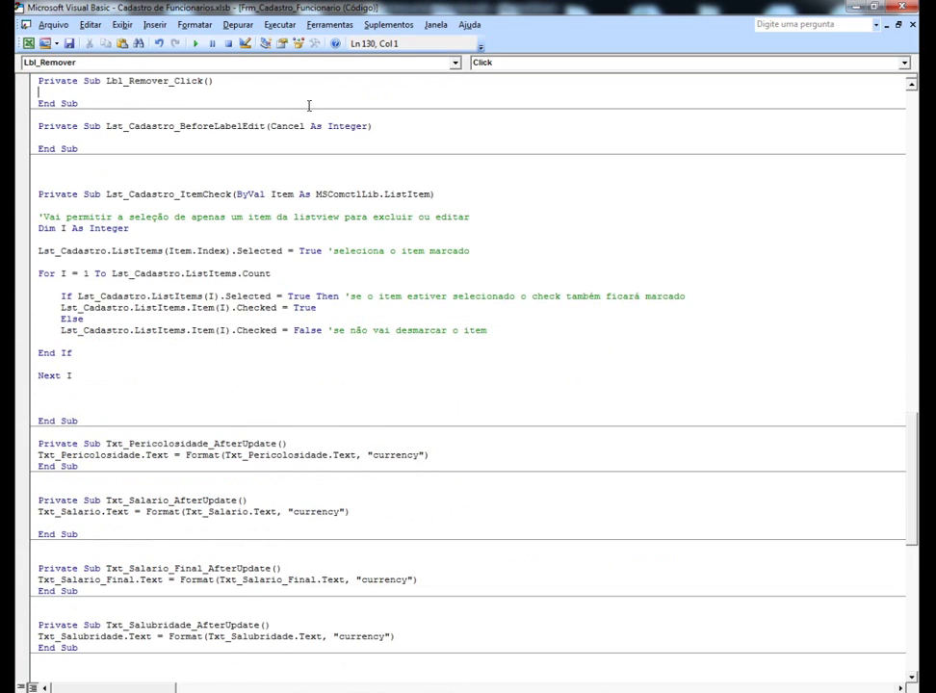
Step: Paste Foto = ("C:\teste\SEM_IMAGEM1.bmp") and Pct_Imagem1.Picture = LoadPicture(Foto) with blank spacing lines
key("ctrl+v")
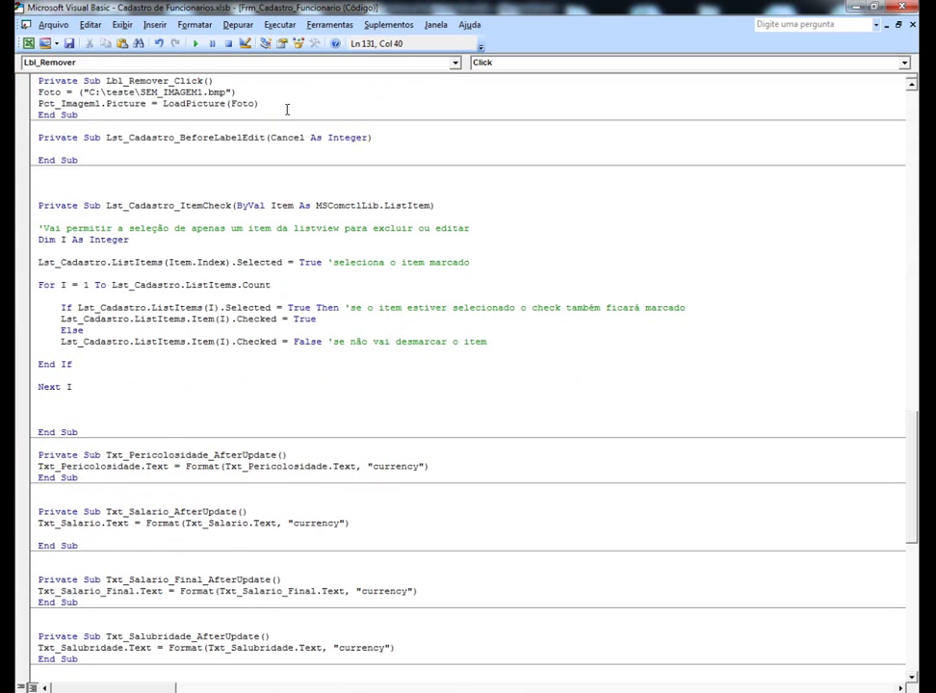
left_click(216, 81)
key("Return")
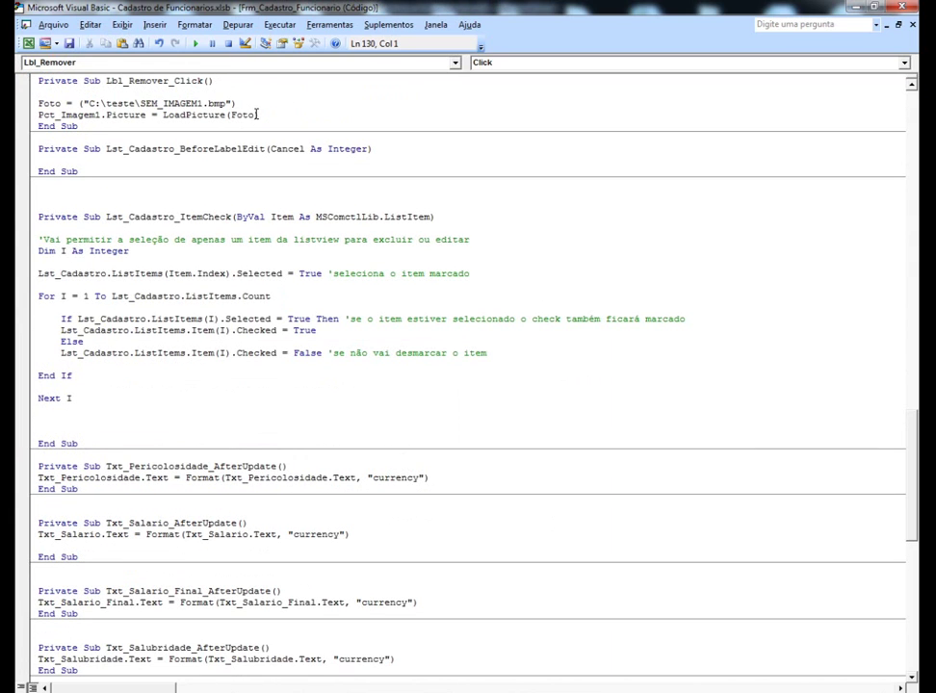
left_click(258, 115)
key("Return")
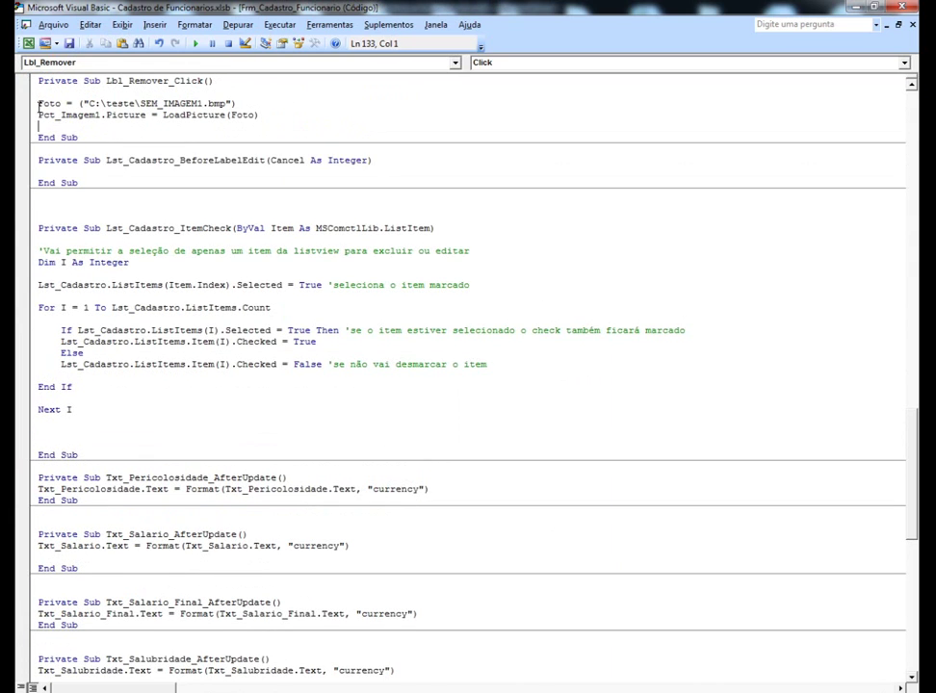
Step: Review the C:\teste\SEM_IMAGEM1.bmp path assigned to Foto and the Pct_Imagem1 LoadPicture(Foto) line
left_click_drag(37, 103, 61, 103)
left_click_drag(82, 103, 227, 103)
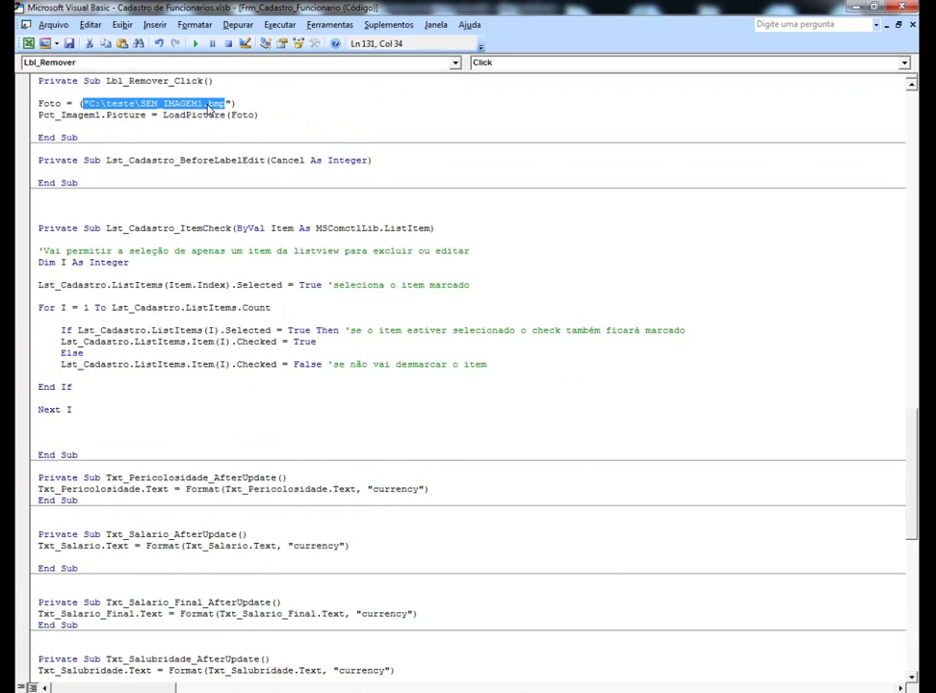
left_click(69, 125)
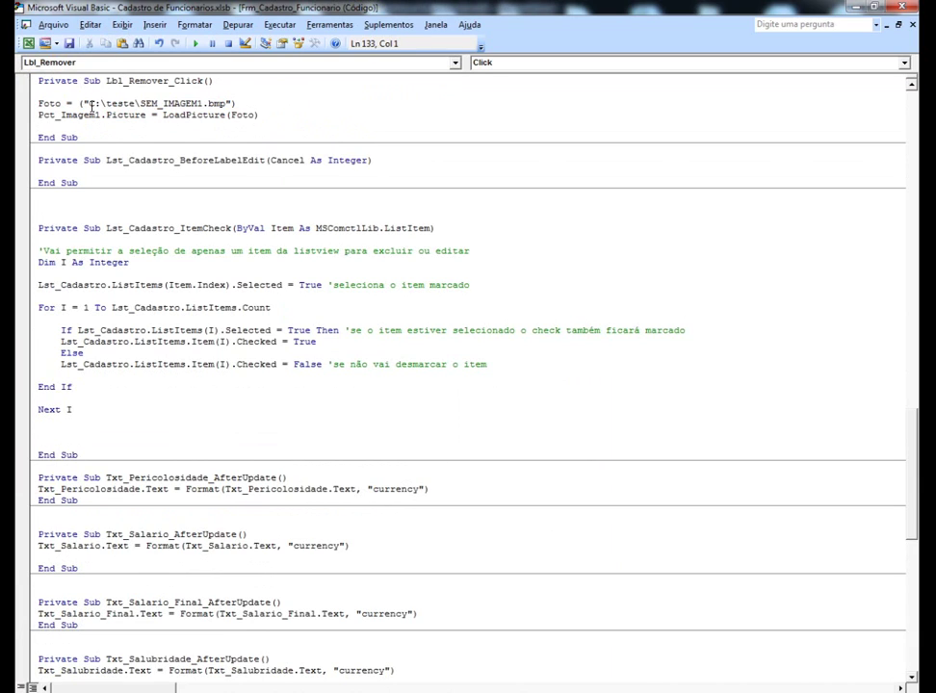
double_click(92, 103)
left_click_drag(106, 103, 203, 103)
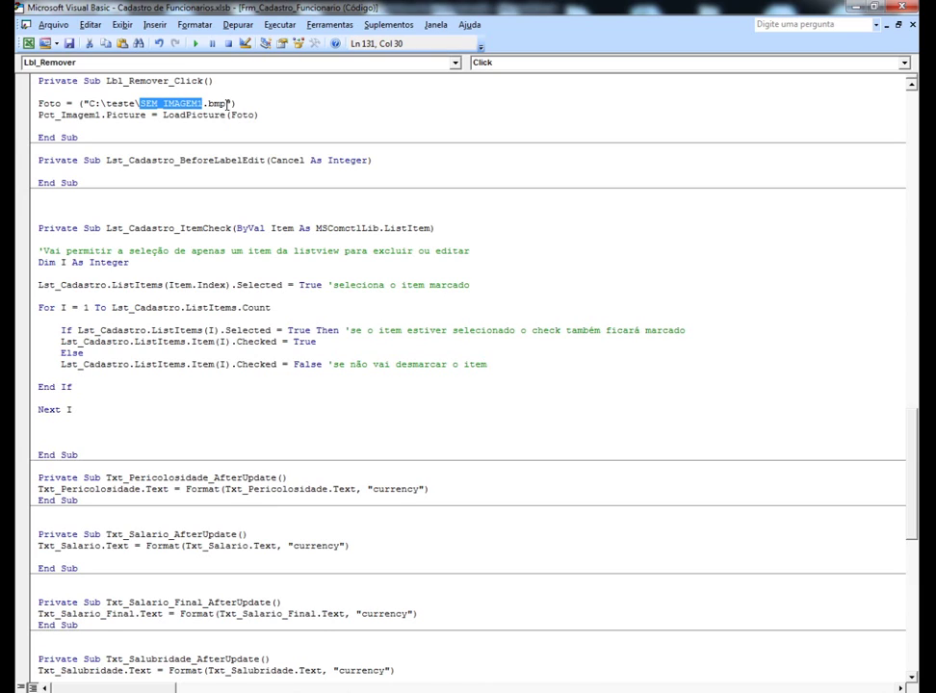
left_click_drag(223, 104, 83, 104)
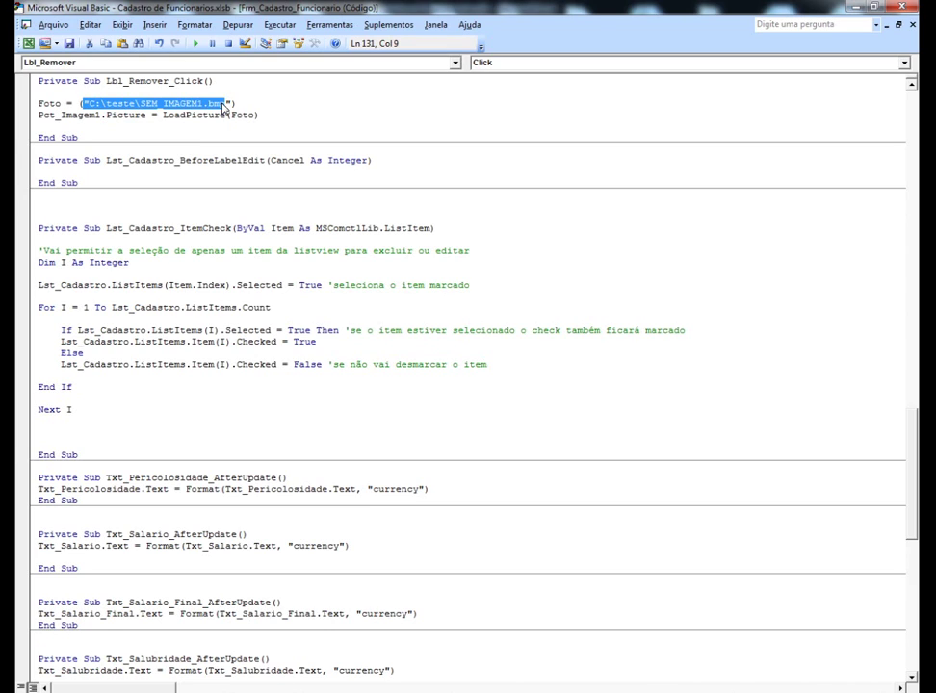
left_click_drag(227, 103, 90, 104)
left_click_drag(39, 115, 99, 114)
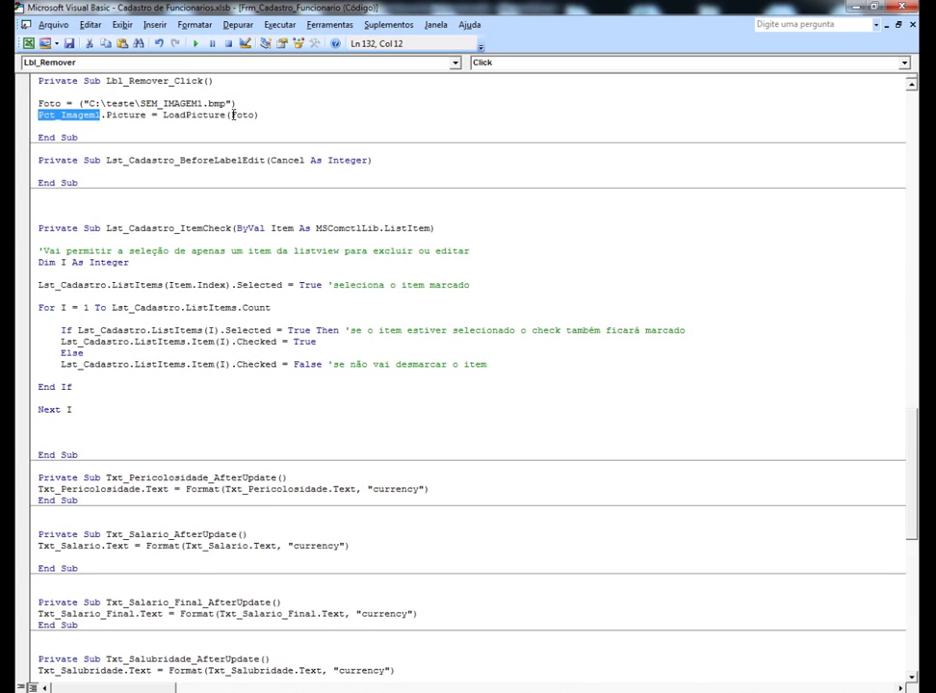
double_click(236, 114)
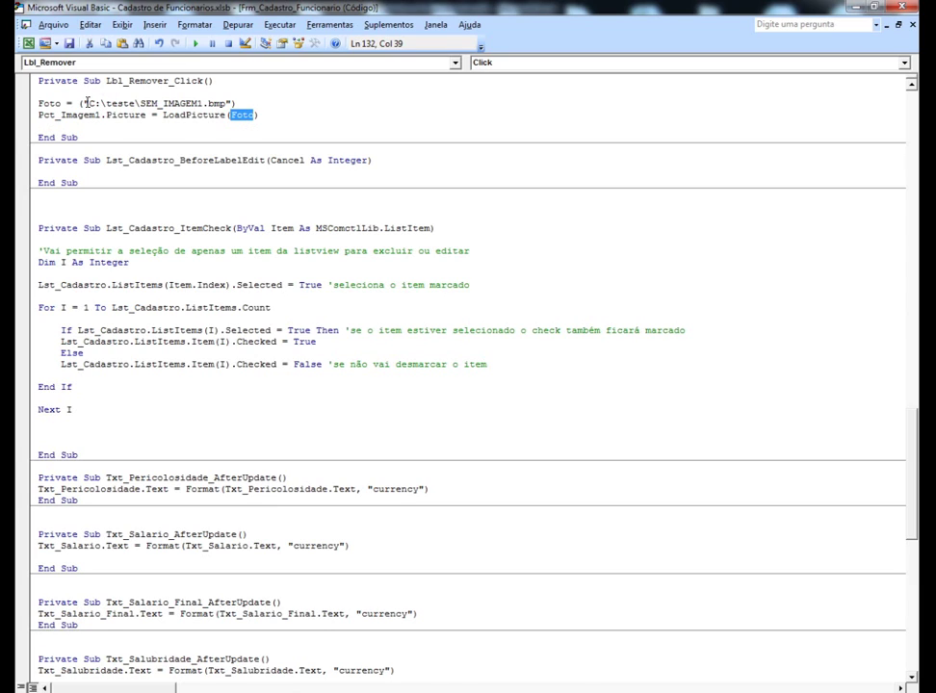
left_click_drag(88, 103, 227, 103)
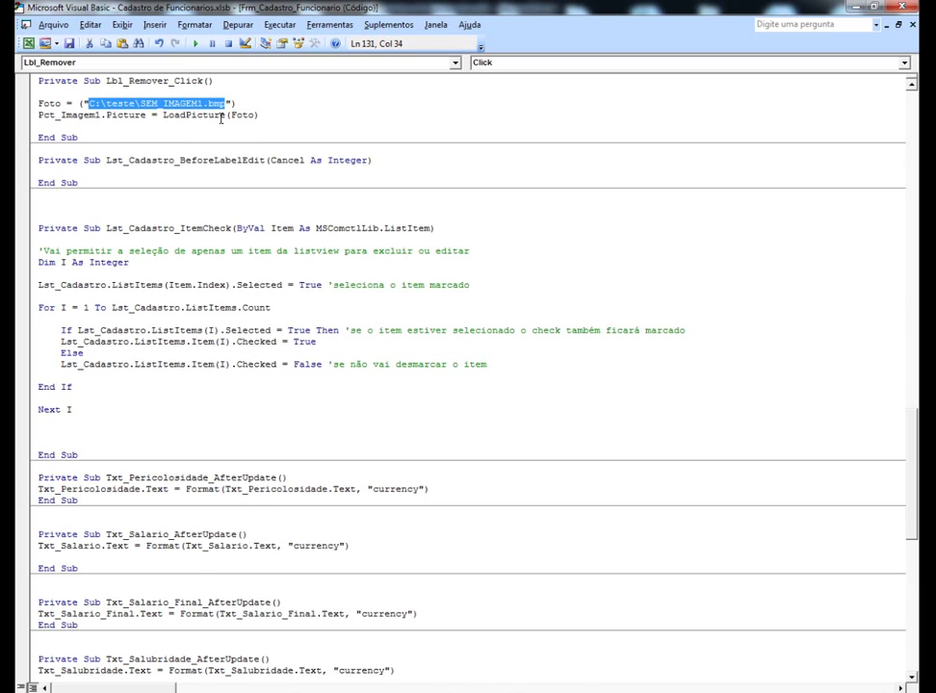
Step: Run the employee form and load desenho6.jpg into its picture box via Incluir
left_click(195, 43)
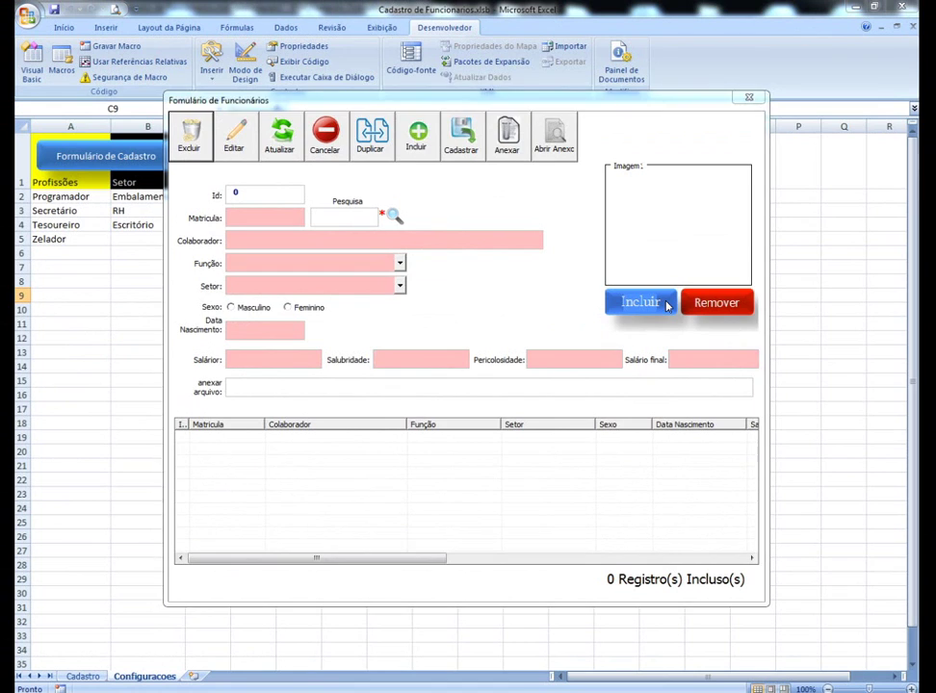
left_click(662, 298)
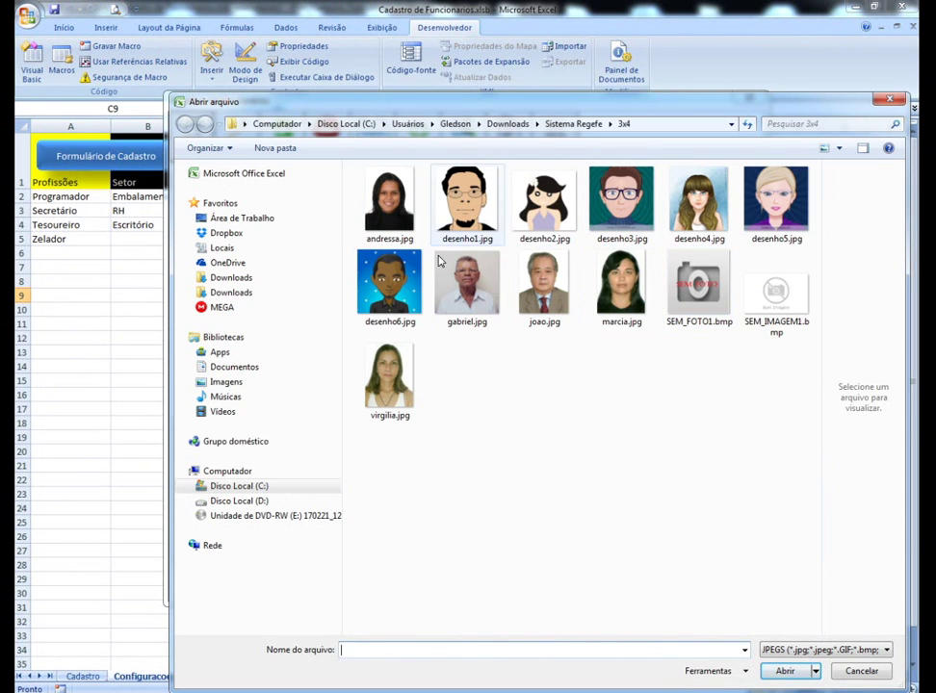
left_click(394, 299)
left_click(807, 672)
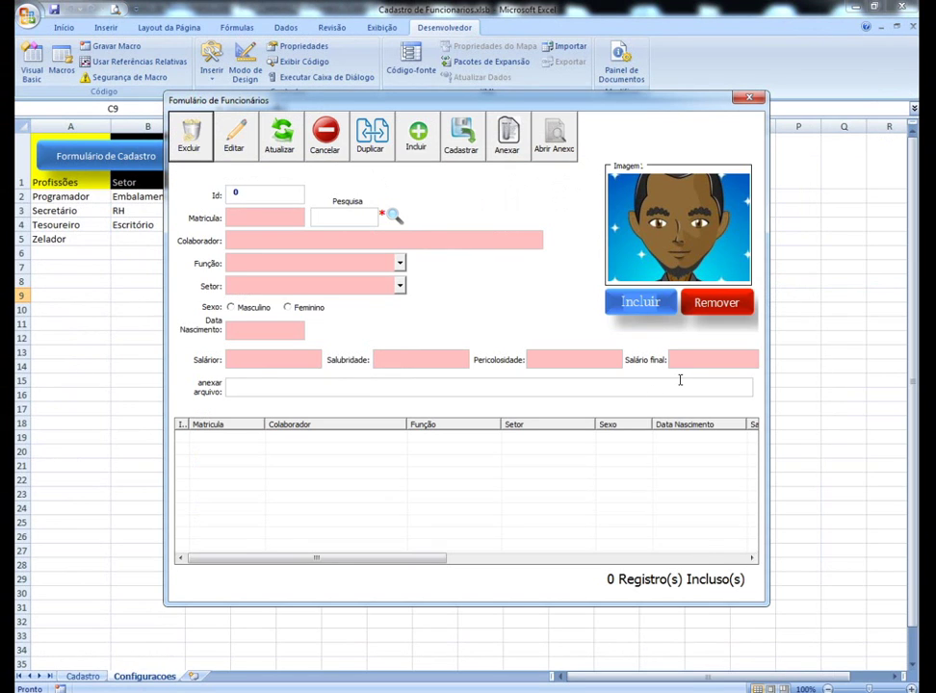
Step: Cancel a second photo pick, dismiss the Operação Cancelada message, and clear the photo with Remover
left_click(651, 307)
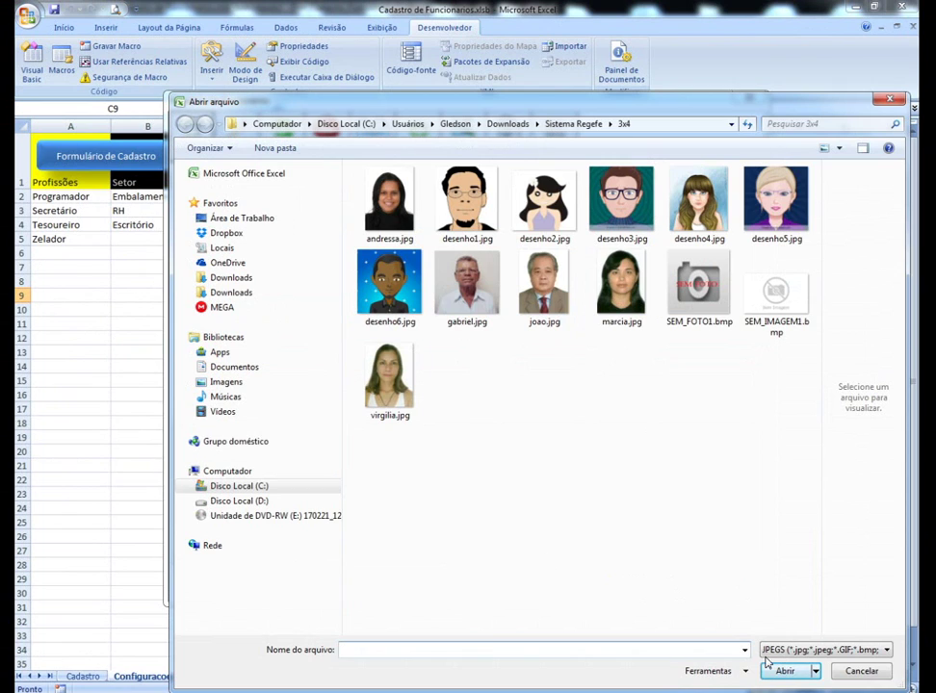
left_click(863, 677)
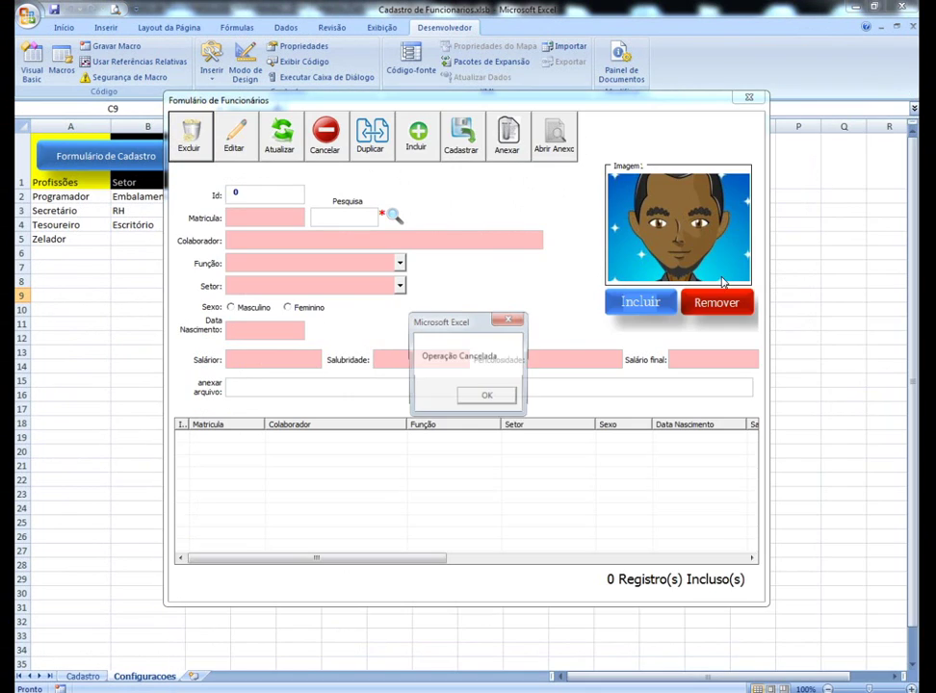
left_click(489, 396)
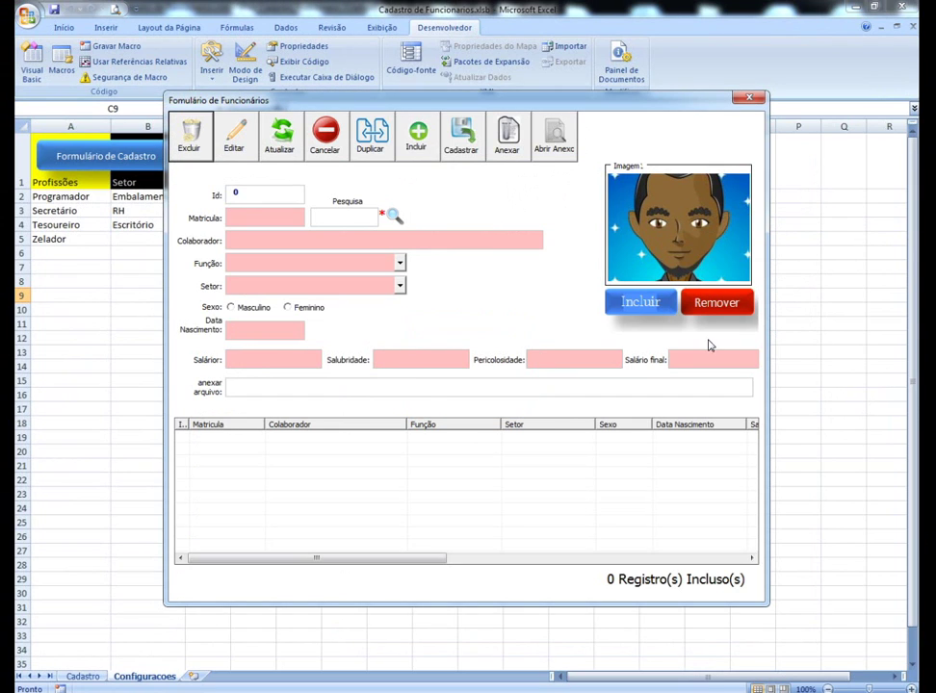
mouse_move(679, 266)
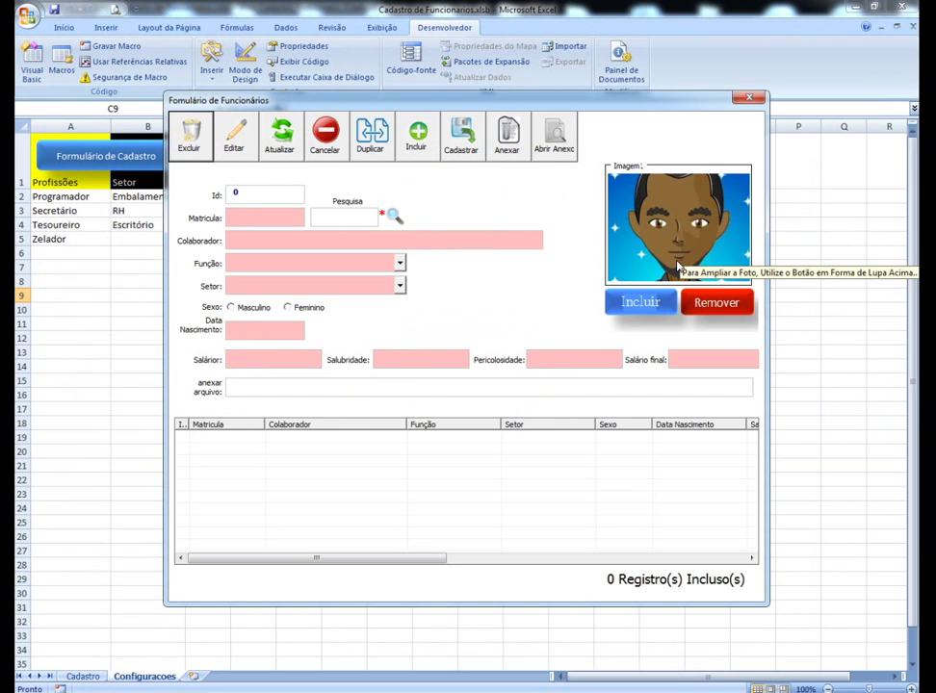
left_click(727, 306)
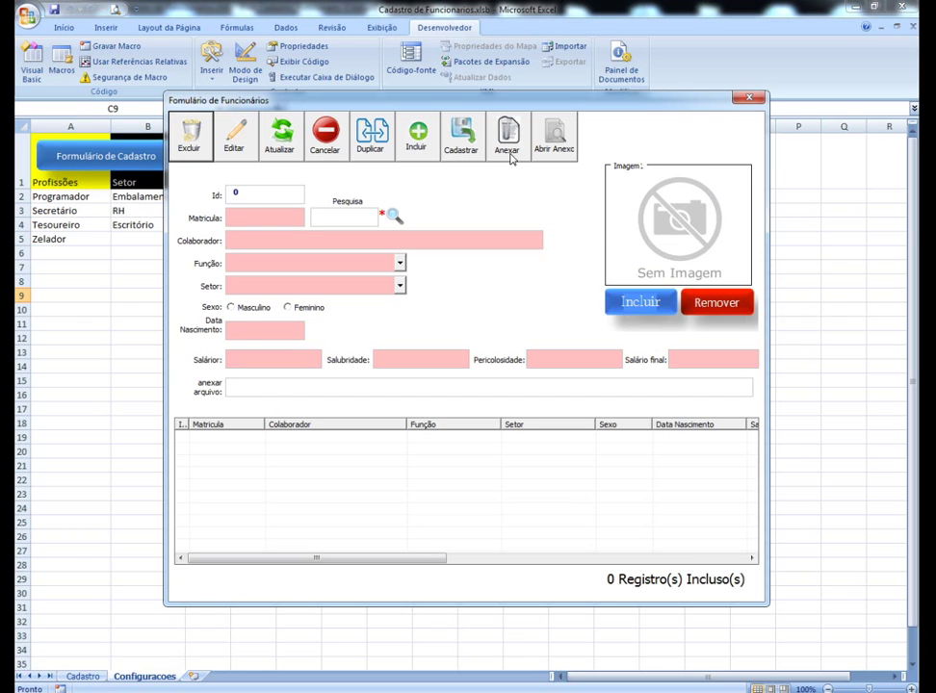
Step: Close the running employee form to return to the Frm_Cadastro_Funcionario designer
left_click(747, 98)
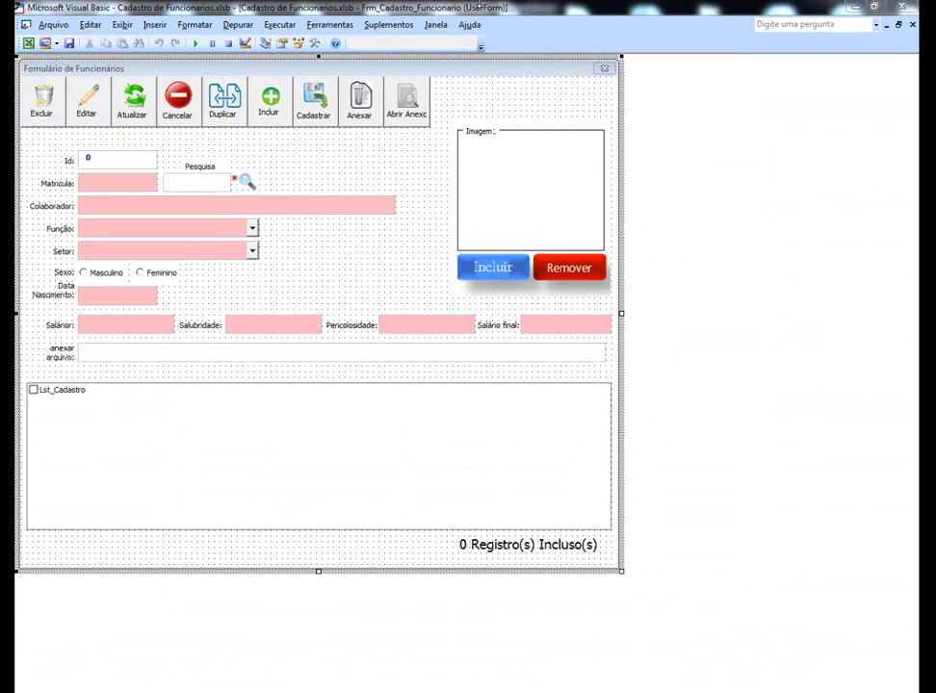
Step: Check in Propriedades that the anexar arquivo textbox is named Txt_Pdf
left_click(357, 125)
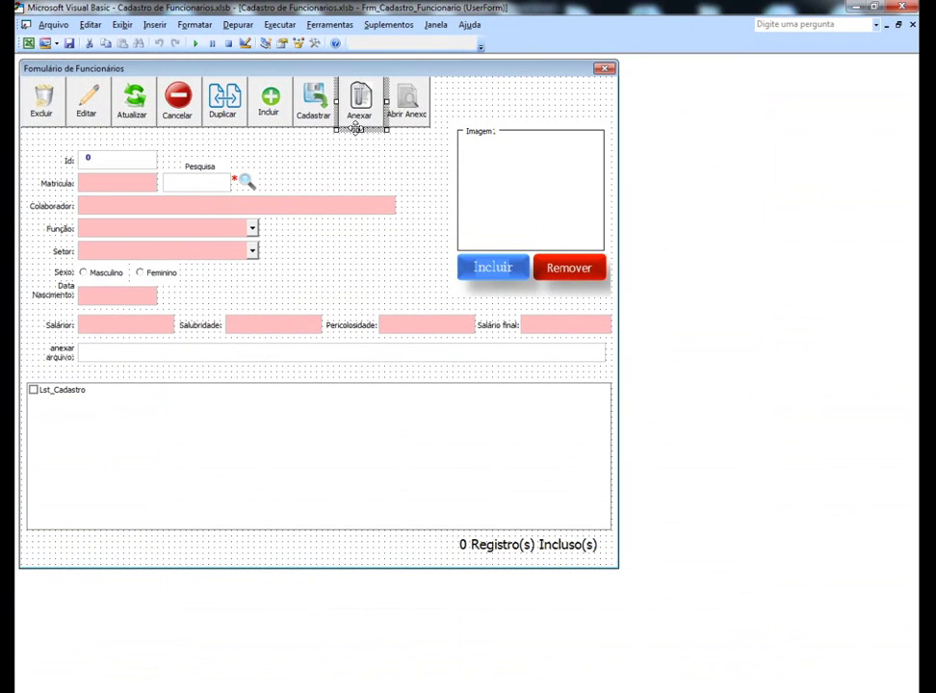
right_click(176, 355)
left_click(223, 427)
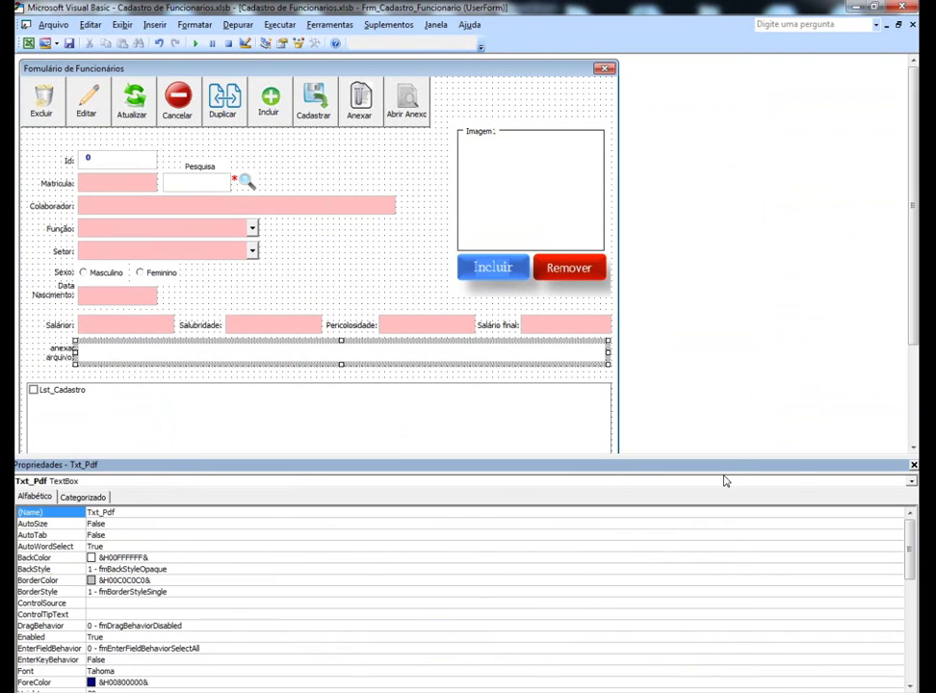
left_click(913, 468)
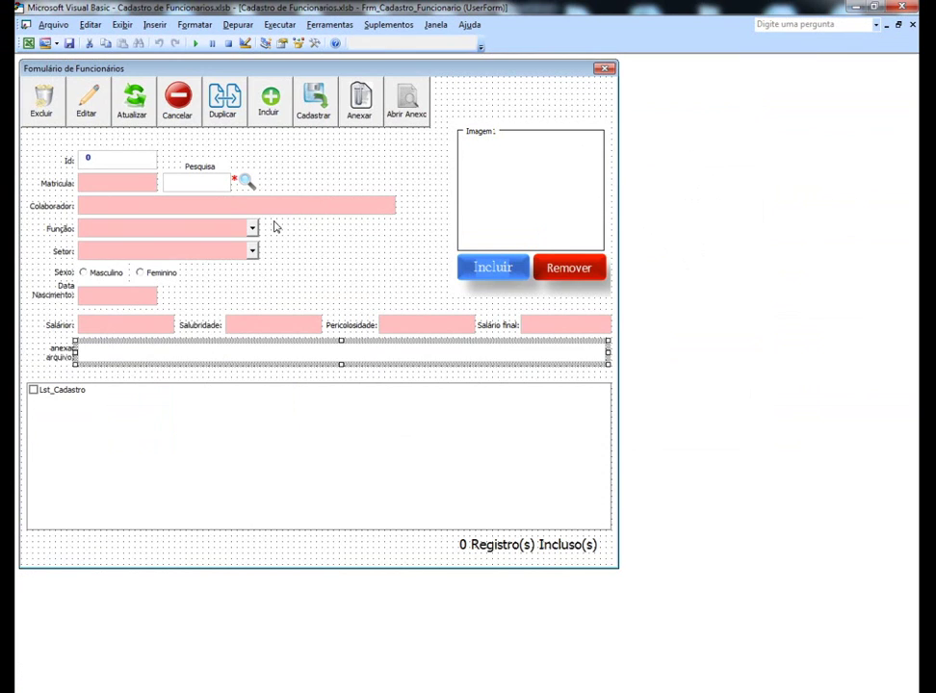
Step: Create the empty Btn_Anexar_Click procedure from the Anexar button
left_click(327, 171)
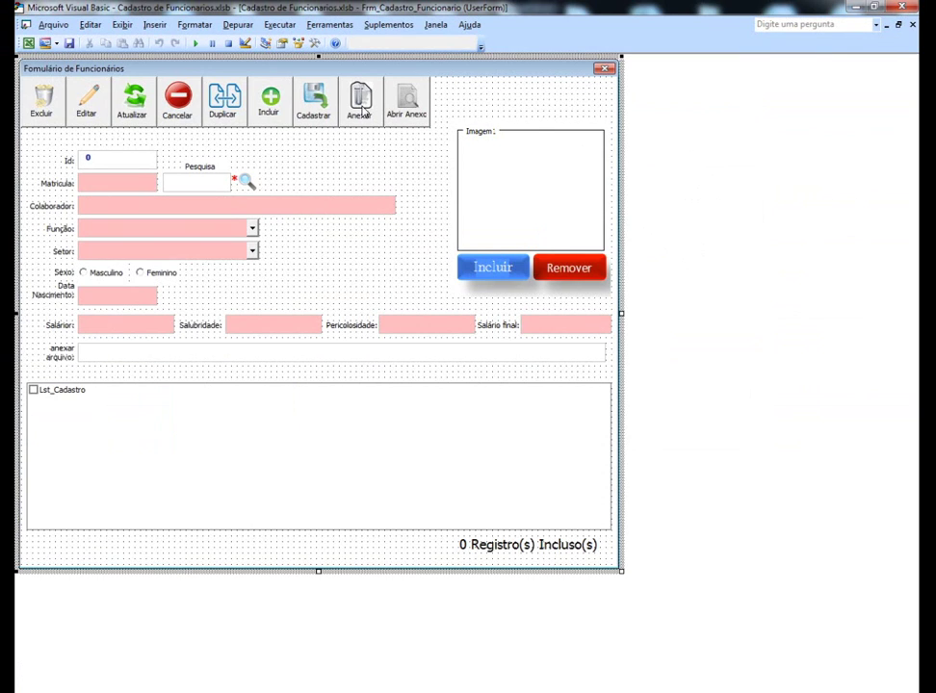
left_click(364, 118)
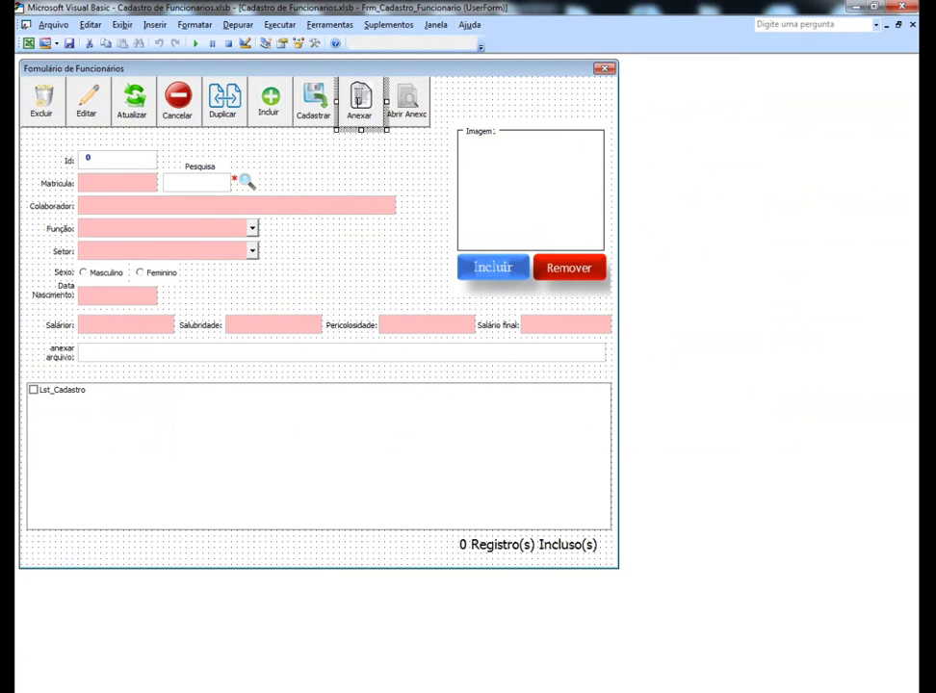
double_click(359, 108)
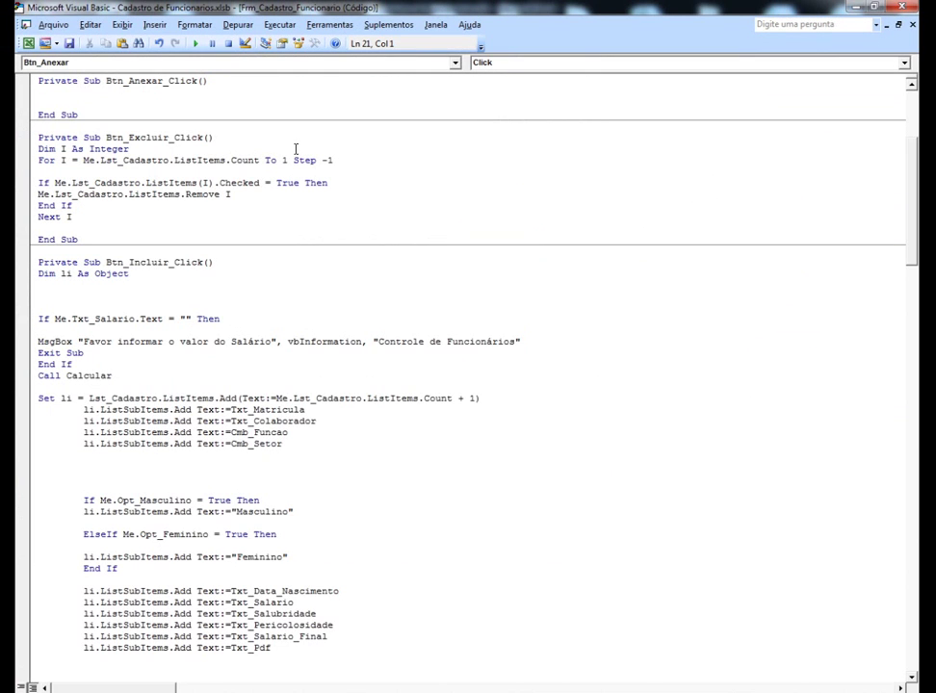
Step: Paste the GetOpenFilename If/Else code into Btn_Anexar_Click
key("Return")
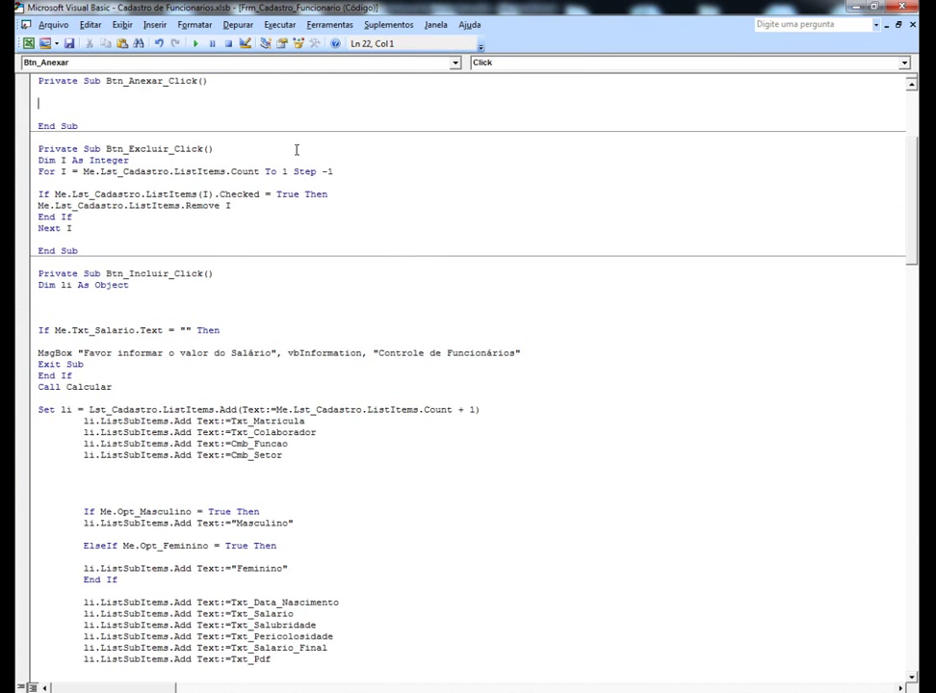
type("Dim Arquivo As String  Arquivo = Application.GetOpenFilename(filefilter:=\"Pictures files, *.pdf; *.xls;*.xlsm\")  If Arquivo <> \"Falso\" Then  Txt_Pdf.Text = Arquivo  Else Txt_Pdf.Text = \"\"  End If")
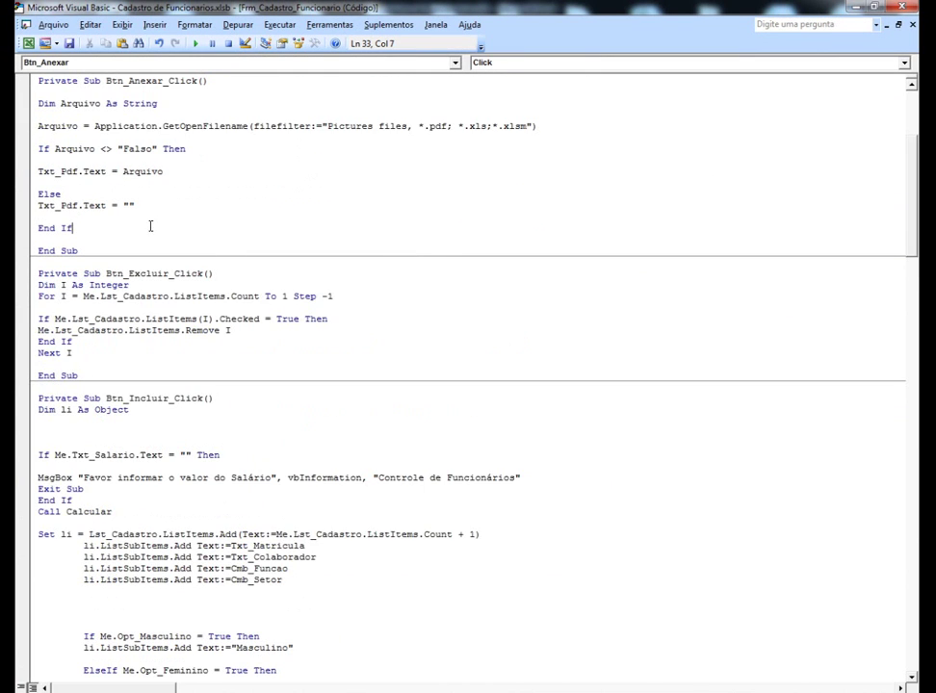
key("Return")
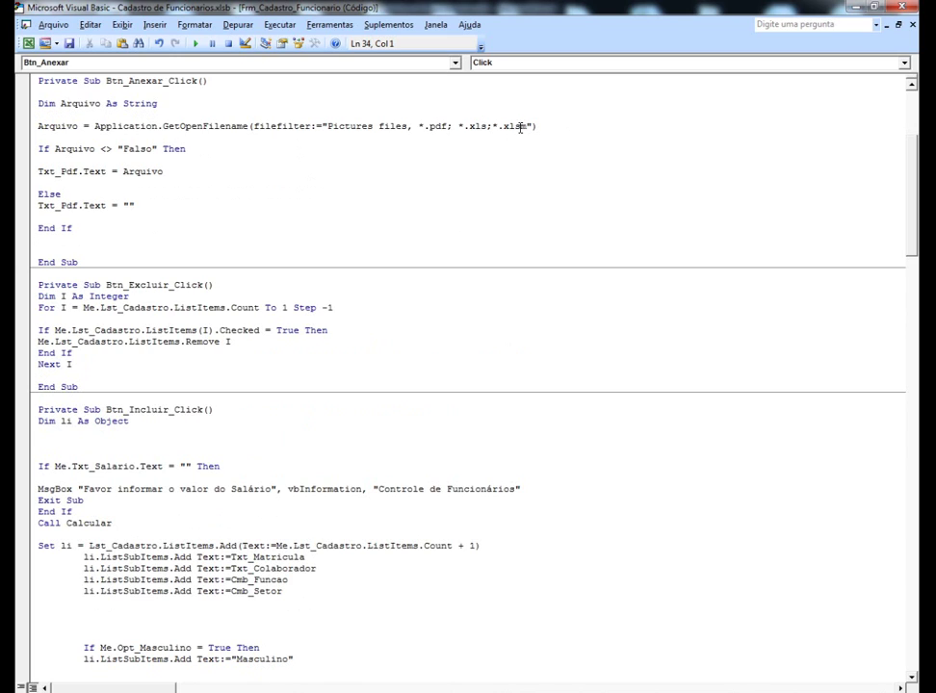
Step: Review the pdf, xls and xlsm file filter, adding and then removing an extra ';'
left_click_drag(424, 126, 448, 127)
left_click_drag(469, 127, 486, 127)
left_click(532, 126)
type(";")
left_click(528, 125)
key("Delete")
key("Delete")
Step: Review the If check storing Arquivo in Txt_Pdf and the Else branch, then run the form
left_click(476, 169)
left_click_drag(37, 149, 95, 149)
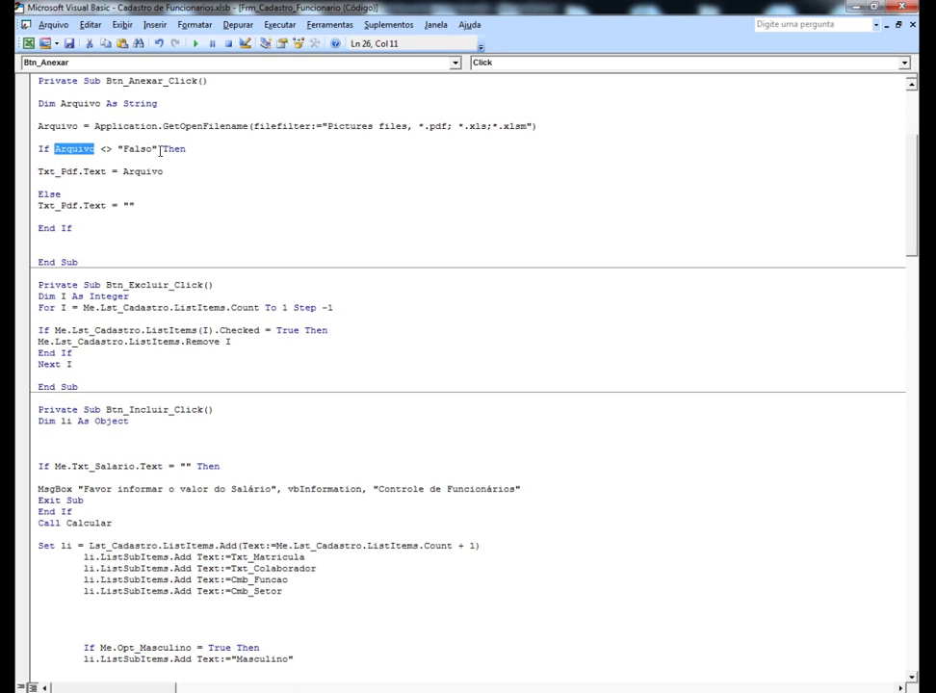
double_click(165, 150)
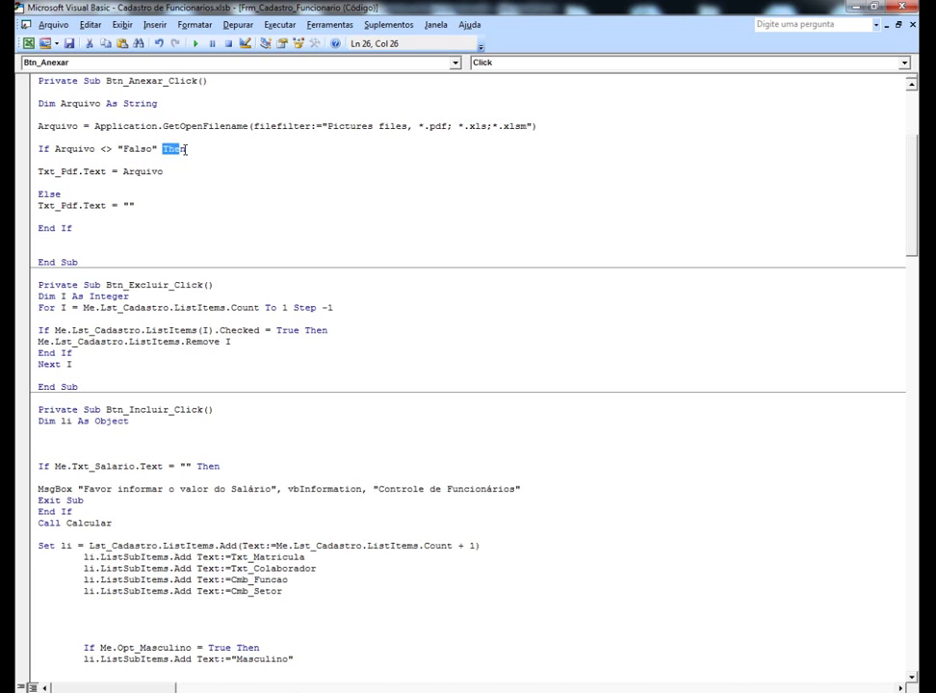
double_click(43, 173)
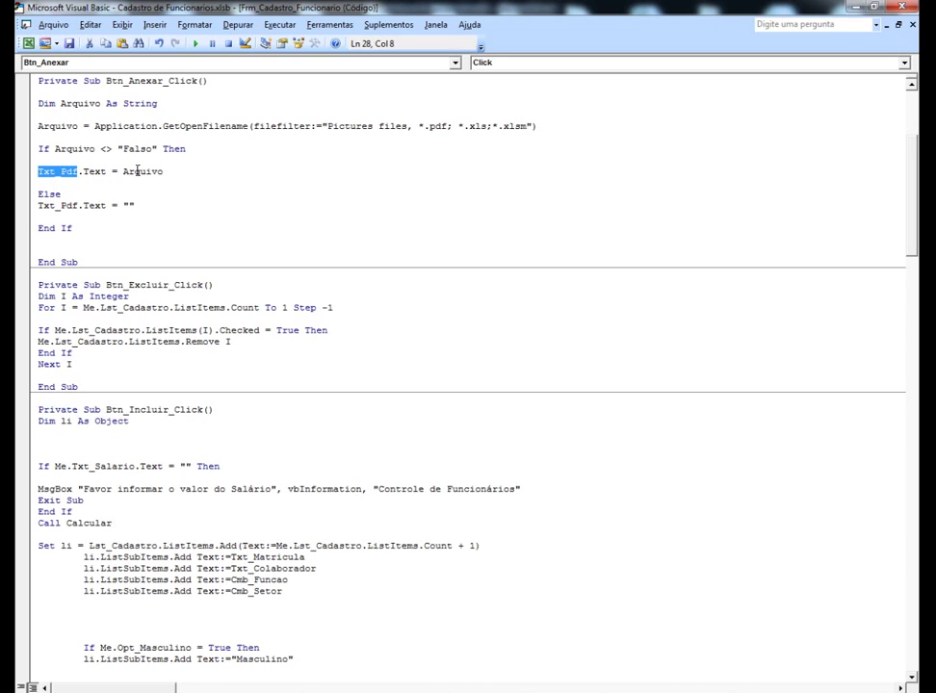
left_click_drag(123, 172, 162, 172)
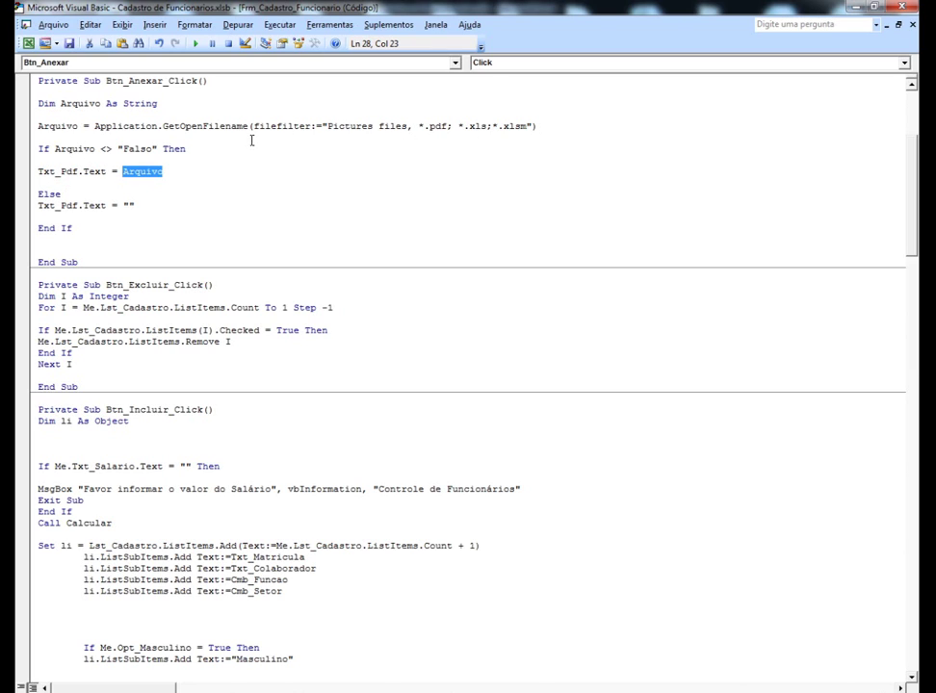
double_click(46, 194)
left_click(96, 192)
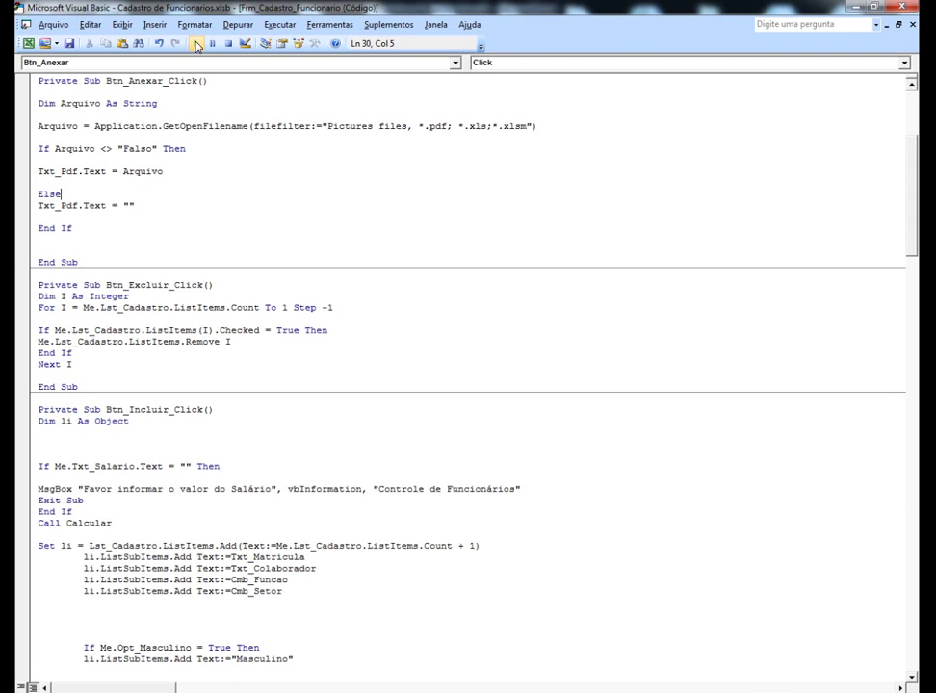
left_click(197, 45)
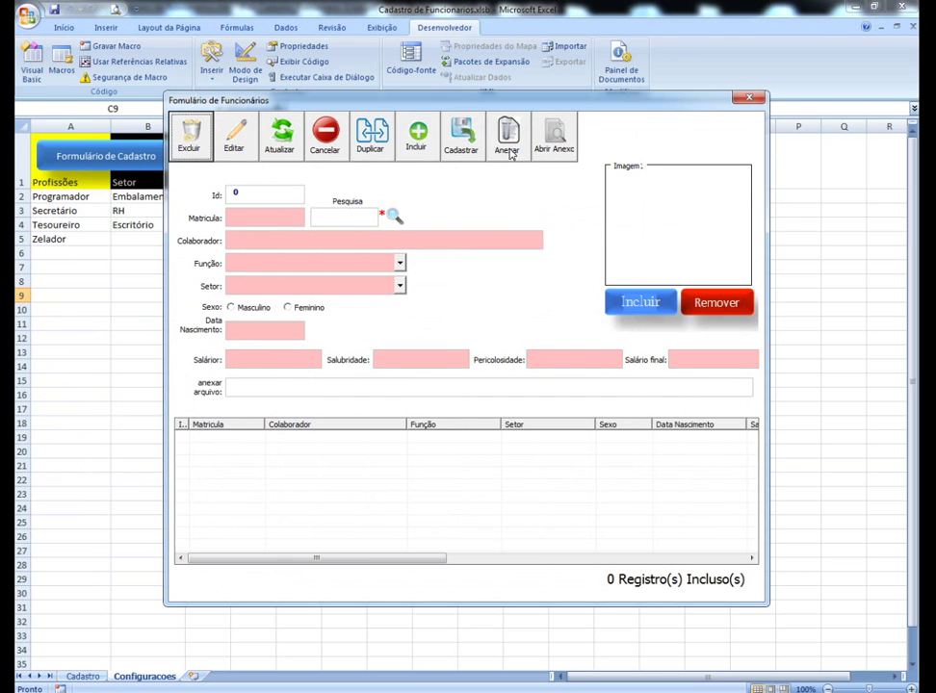
Step: Attach Relatório Nº - 16.pdf from Documentos via Anexar, then close the form with Alt+F4
left_click(509, 152)
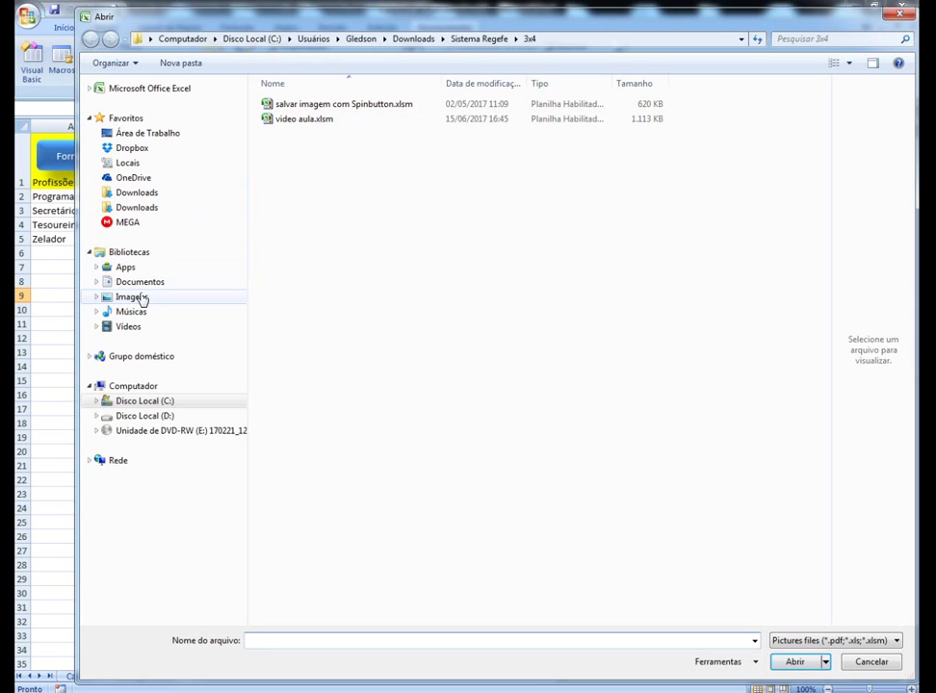
left_click(139, 284)
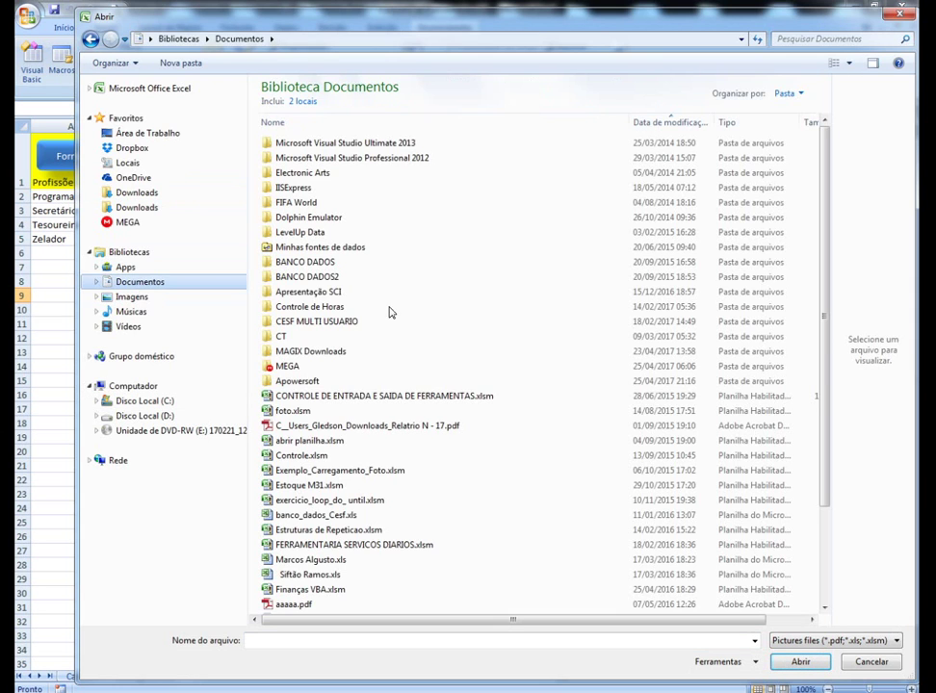
left_click_drag(829, 202, 827, 399)
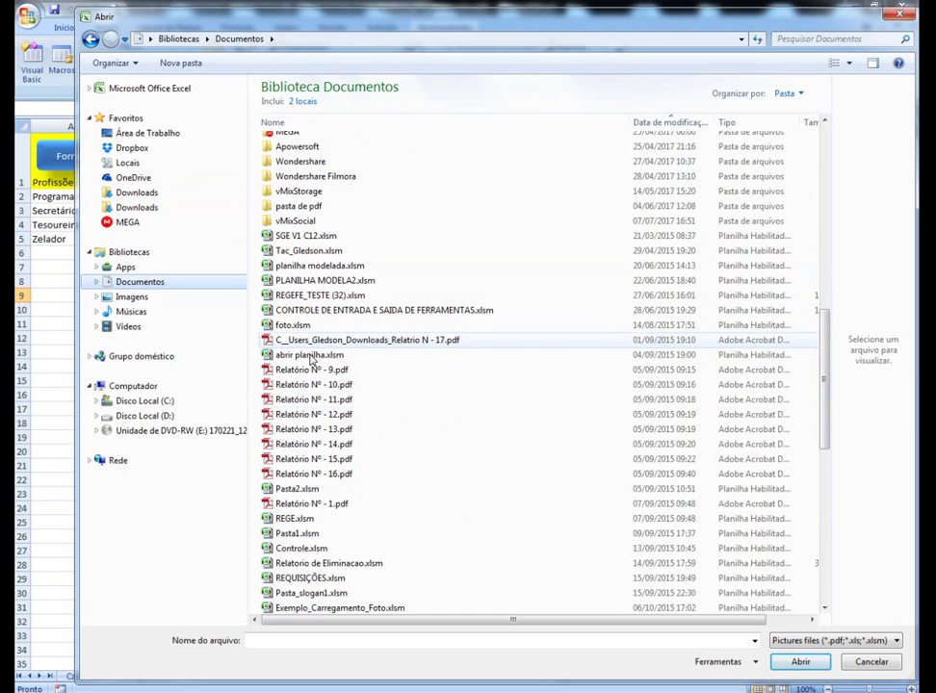
left_click_drag(828, 387, 830, 407)
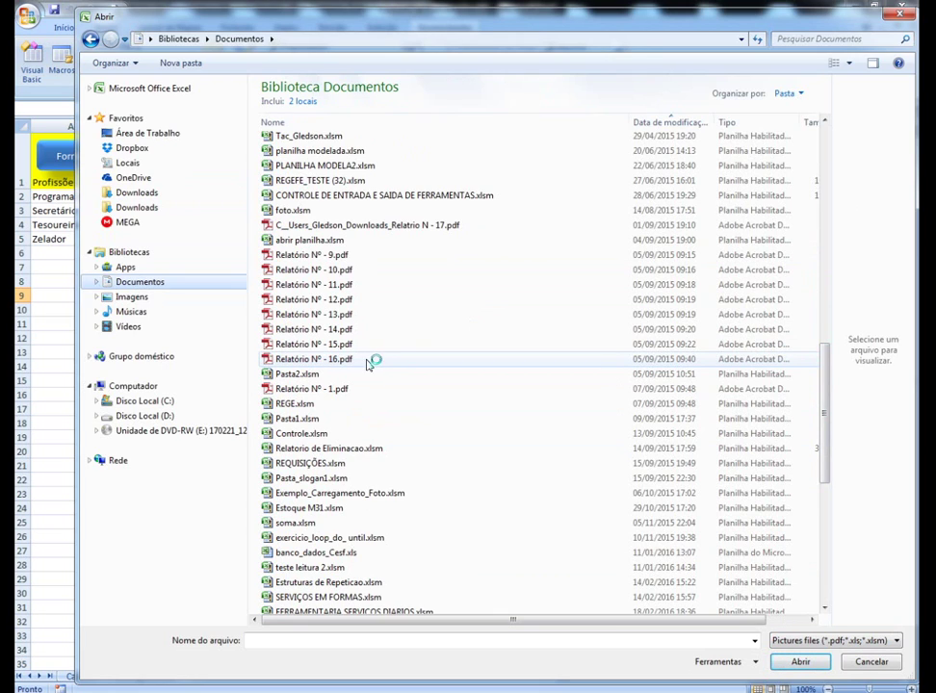
left_click(389, 360)
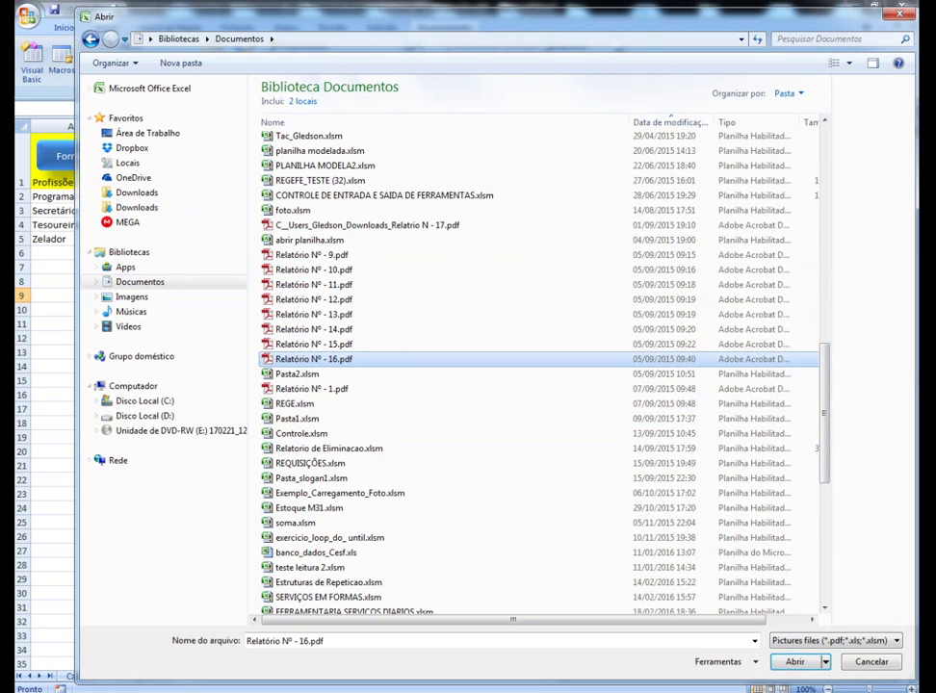
left_click(795, 662)
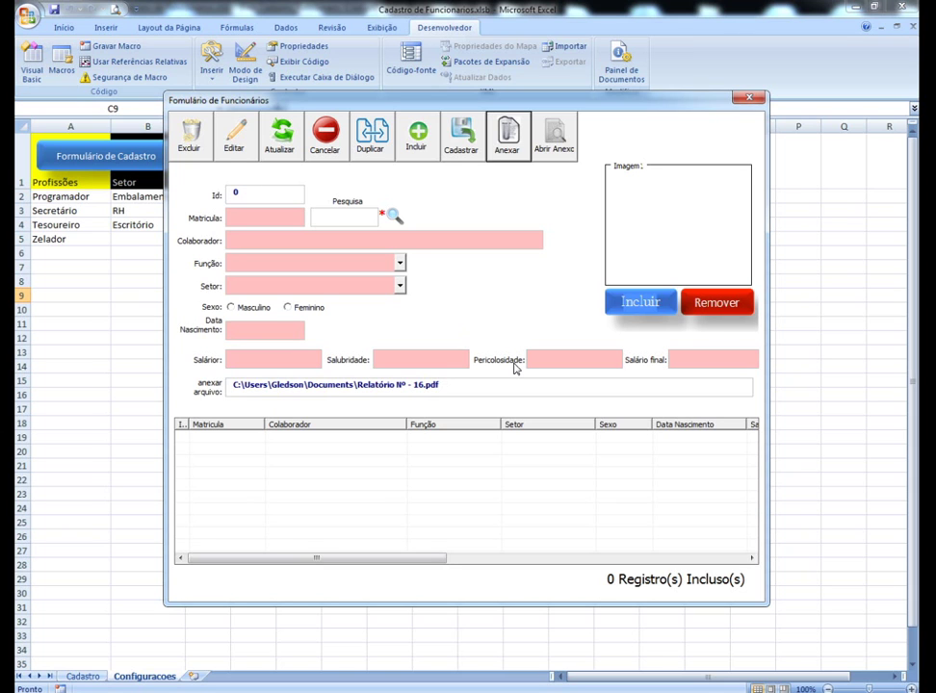
key("alt+F4")
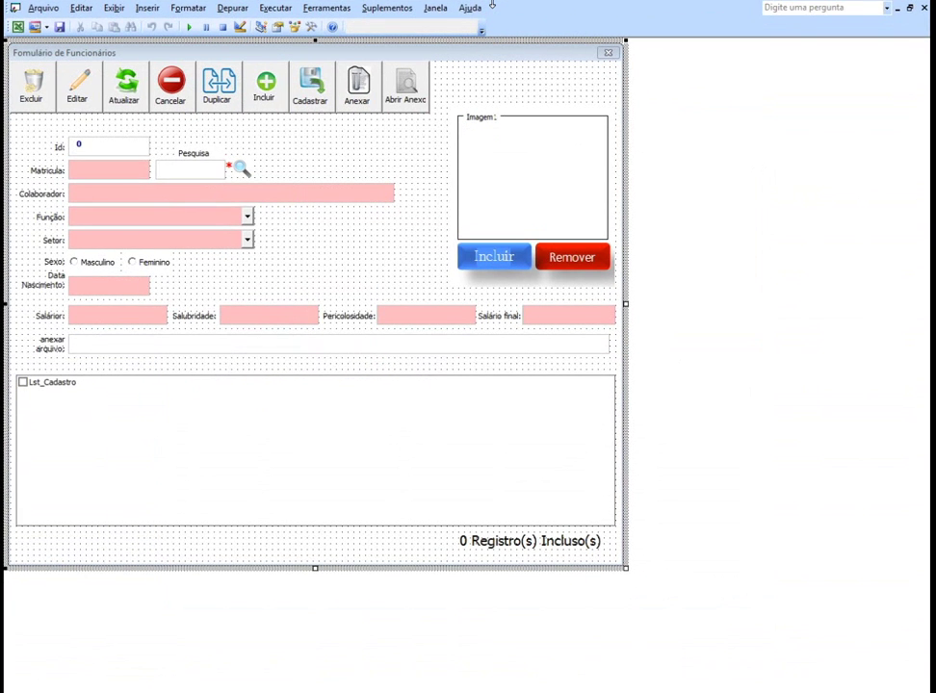
Step: Create Btn_Abri_Anexo_Click from Abrir Anexo and paste the FollowHyperlink attachment-opening code
double_click(416, 106)
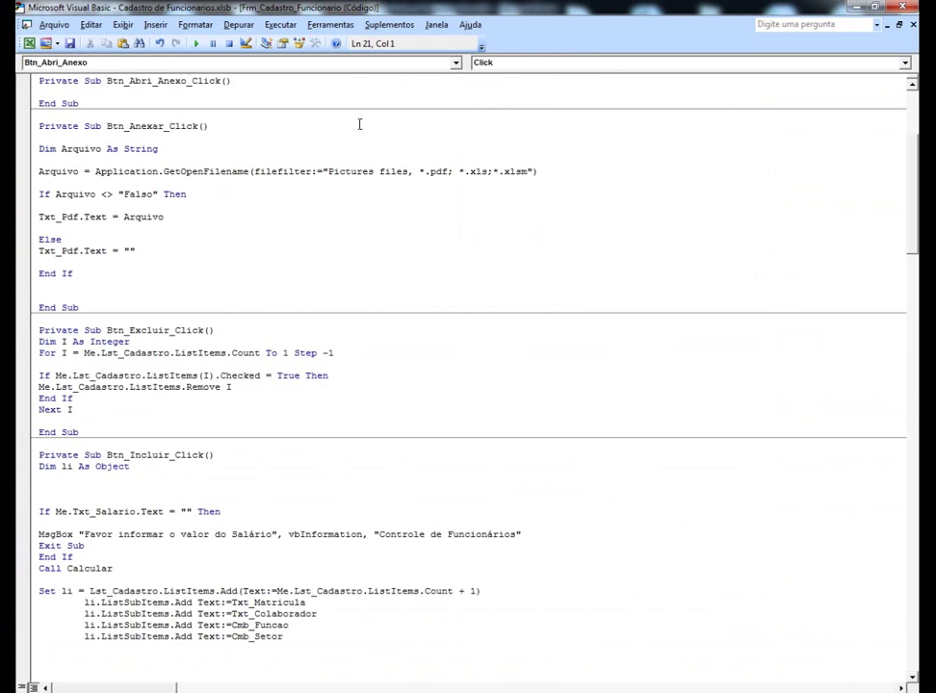
key("Return")
key("Return")
key("Return")
left_click(54, 109)
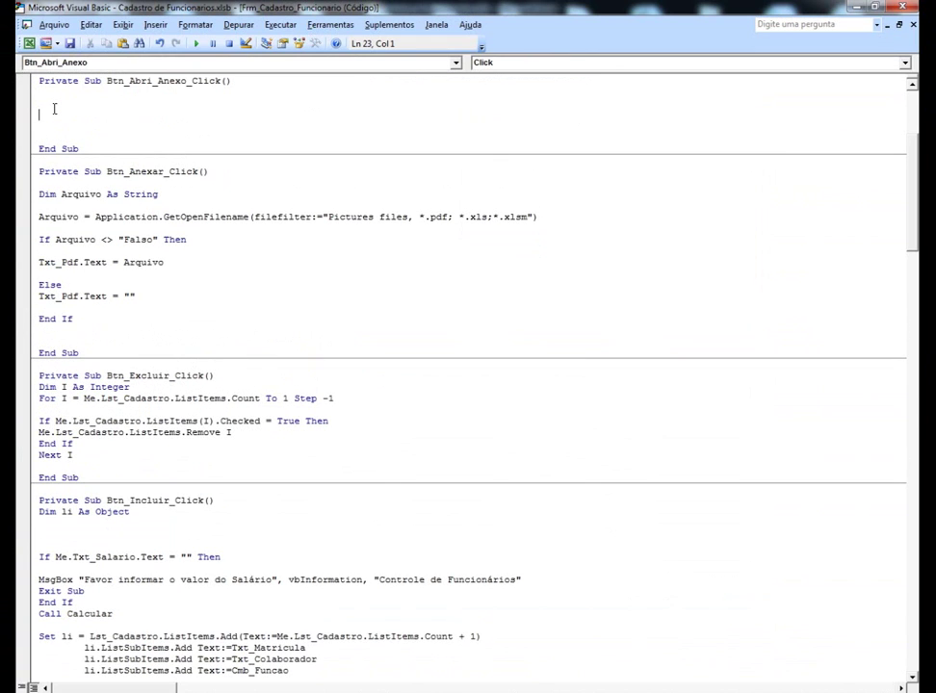
type("Application.EnableEvents = False Application.DisplayAlerts = False Dim caminho As String On Error Resume Next      If Me.Txt_Pdf = \"\" Then         MsgBox (\"Não há Arquivo Anexado\")         Exit Sub     Else          caminho = Me.Txt_Pdf         ActiveWorkbook.FollowHyperlink caminho     End If    Application.DisplayAlerts = True Application.EnableEvents = True MsgBox \"Arquivo Aberto\", vbInformation, \"Controle de Funcionários :: Informa\" Application.EnableEvents = True Application.DisplayAlerts = True")
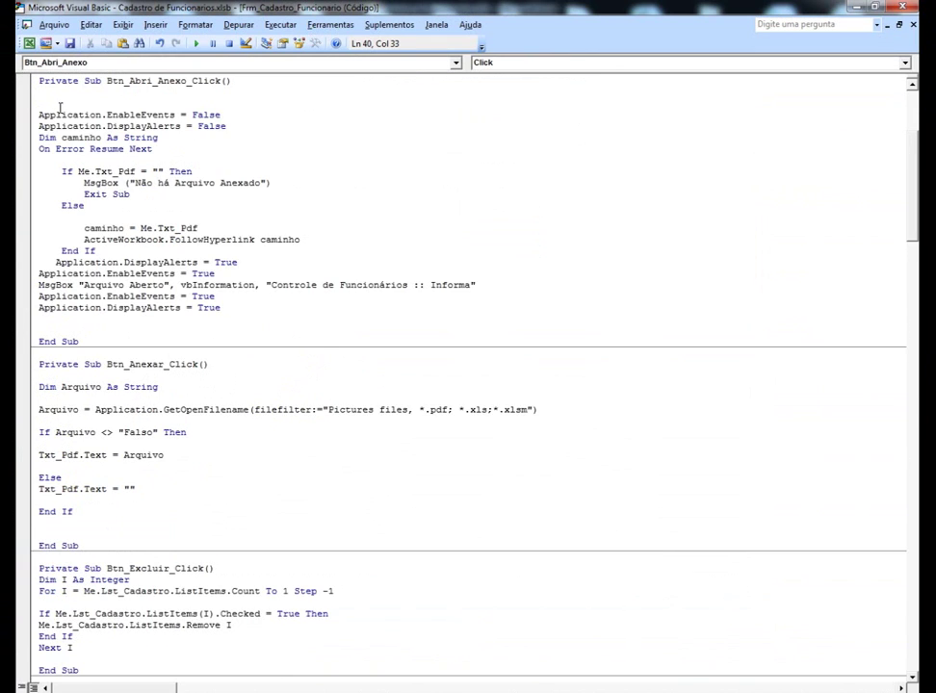
Step: Review the lines setting EnableEvents and DisplayAlerts to False and declaring caminho
left_click_drag(39, 114, 238, 115)
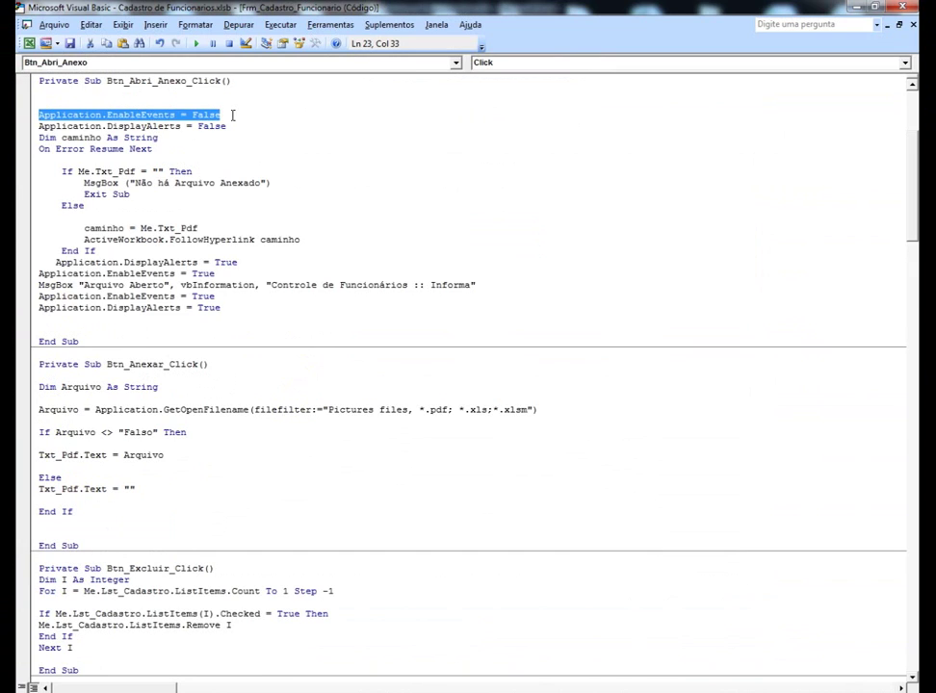
left_click_drag(195, 115, 222, 114)
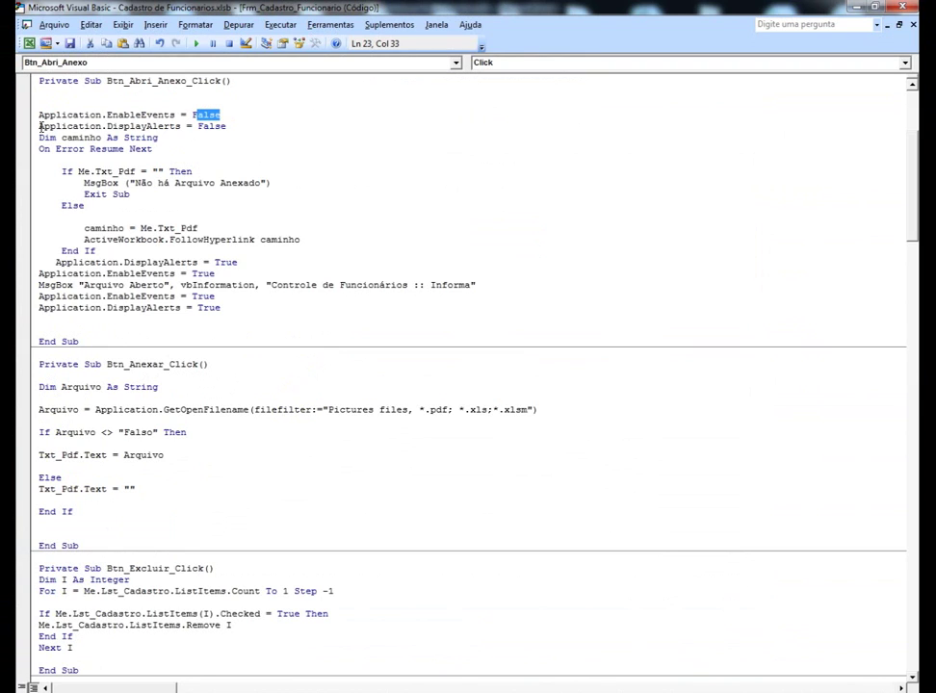
left_click_drag(39, 126, 97, 126)
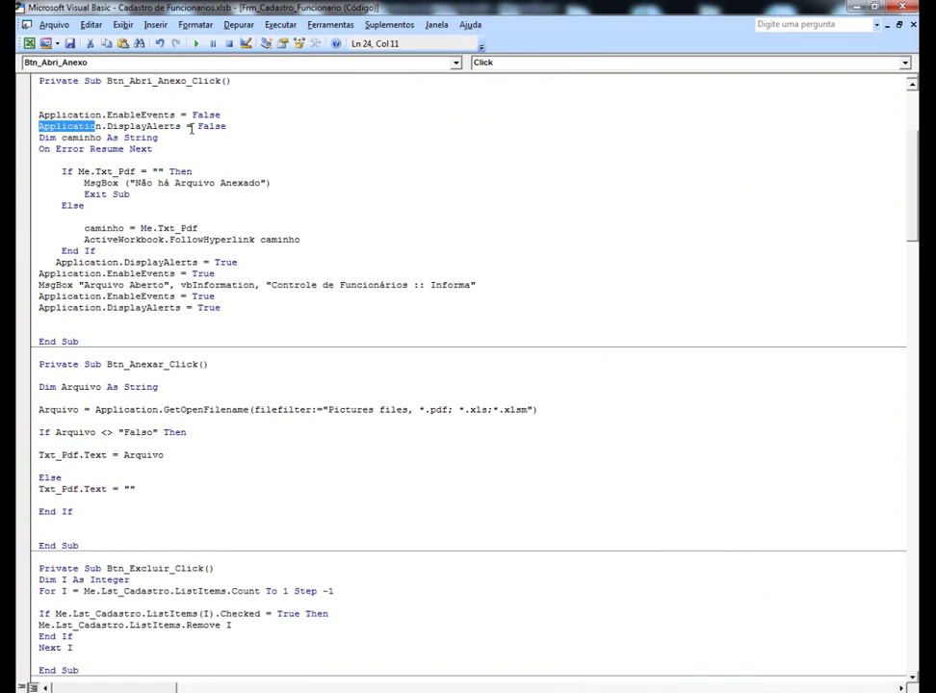
left_click_drag(231, 126, 193, 126)
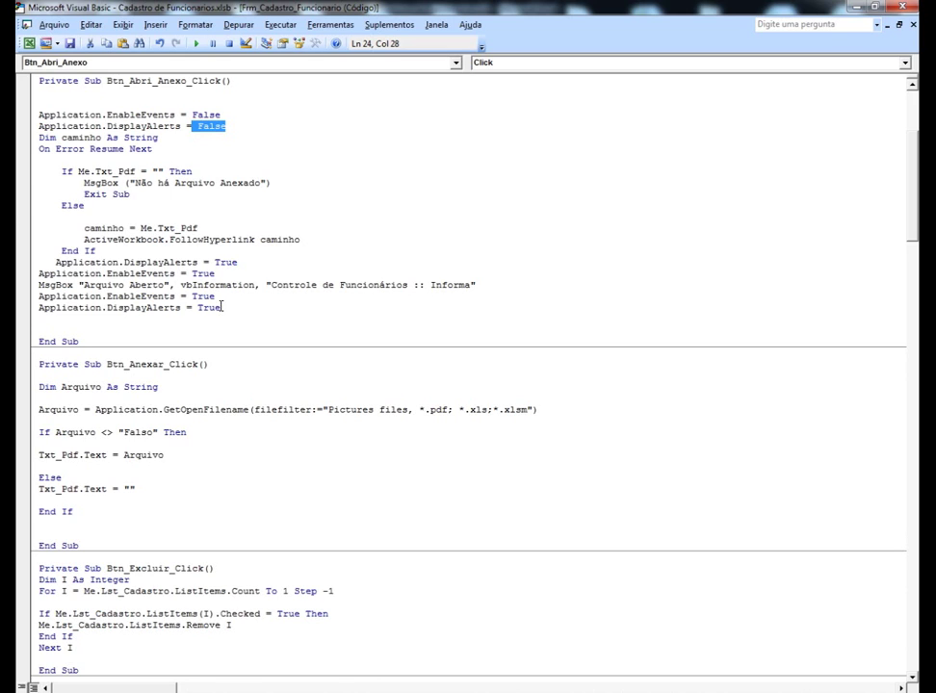
mouse_move(39, 137)
left_mouse_down()
mouse_move(97, 137)
mouse_move(62, 138)
left_mouse_up()
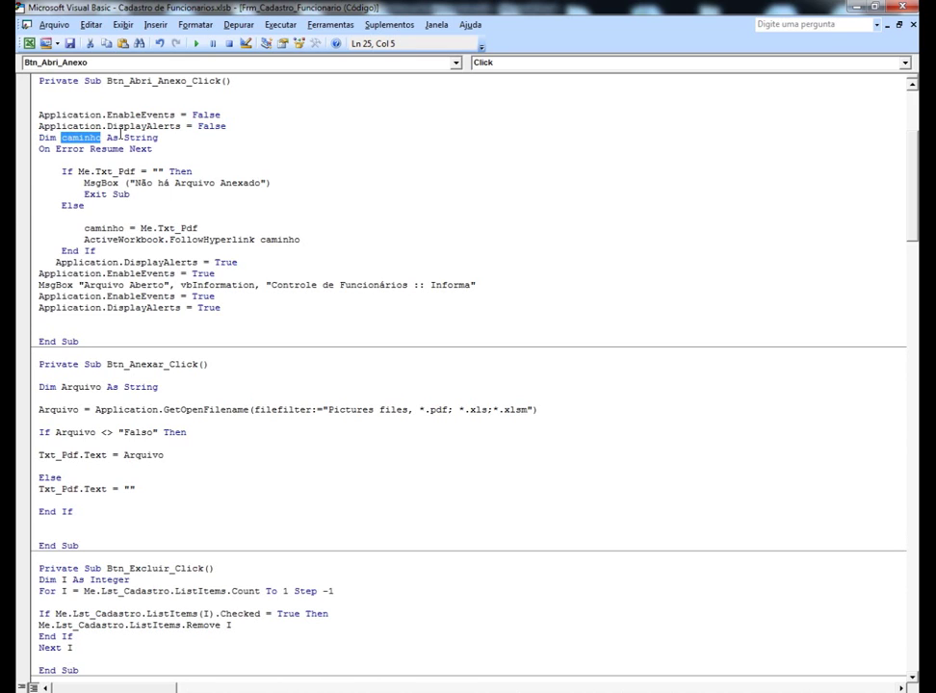
Step: Review On Error Resume Next, the empty-path check with 'Não há Arquivo Anexado', and the caminho assignment
left_click(39, 148)
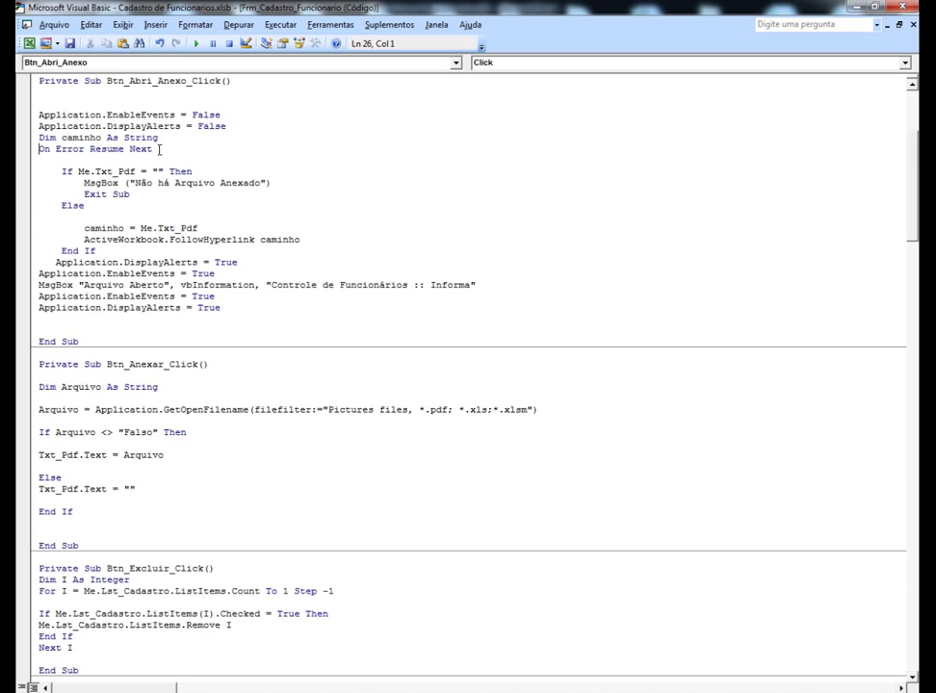
left_click_drag(135, 149, 39, 148)
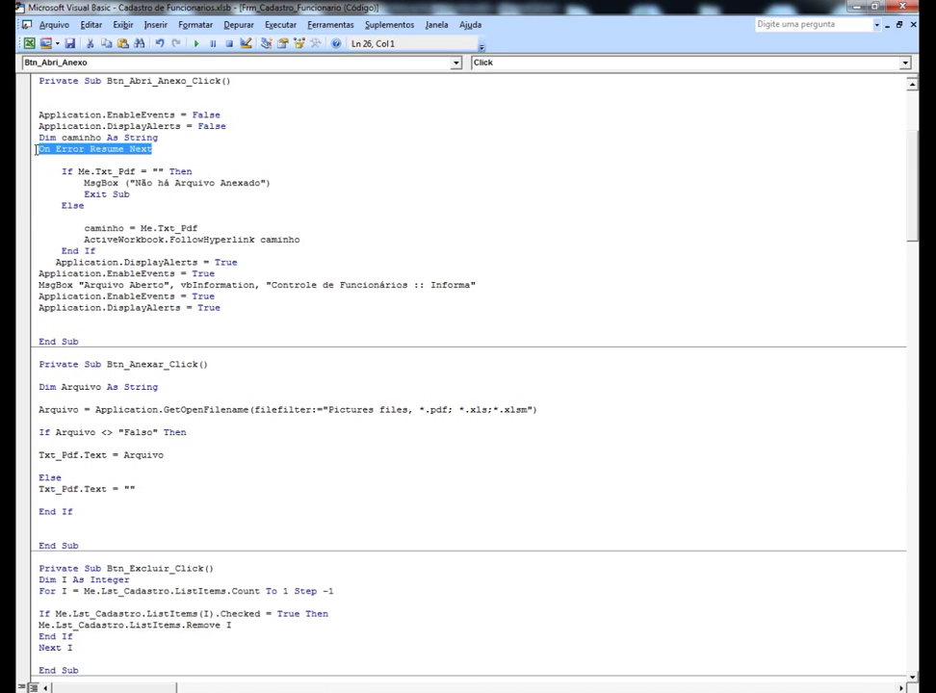
left_click(105, 158)
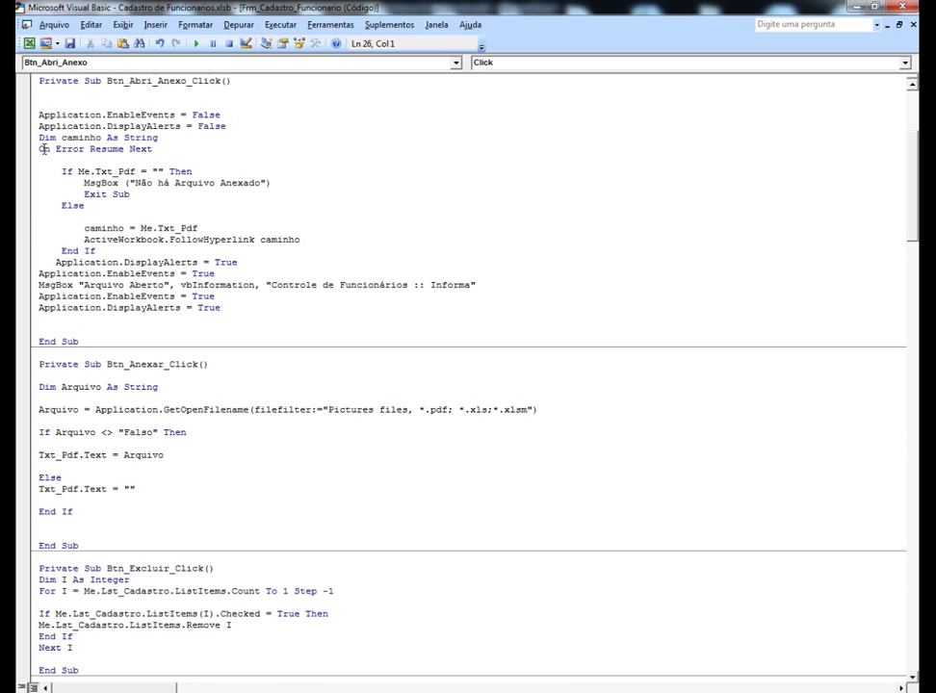
left_click_drag(39, 149, 162, 149)
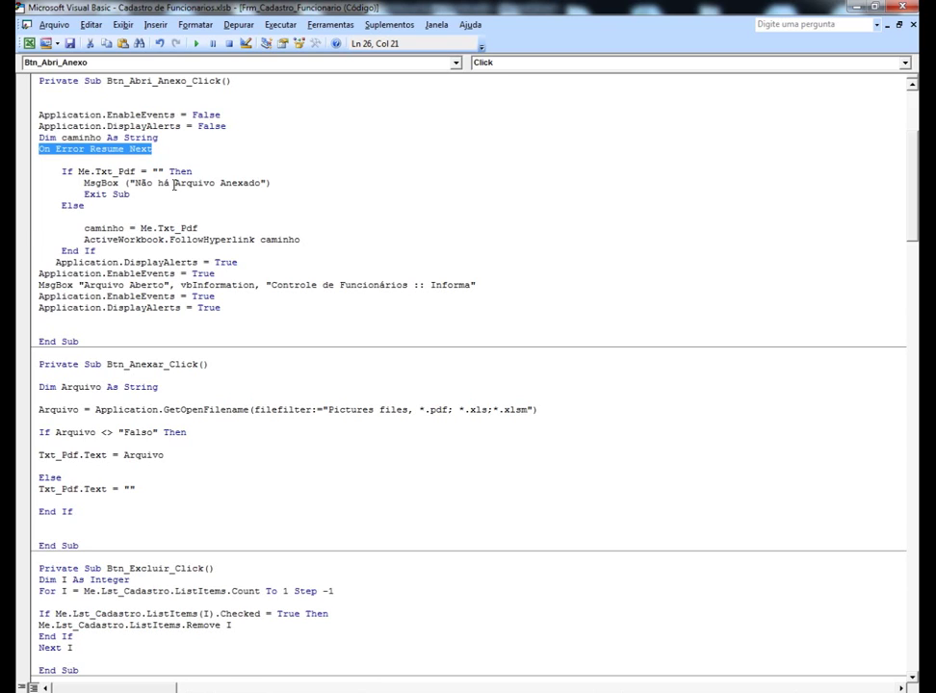
left_click(52, 165)
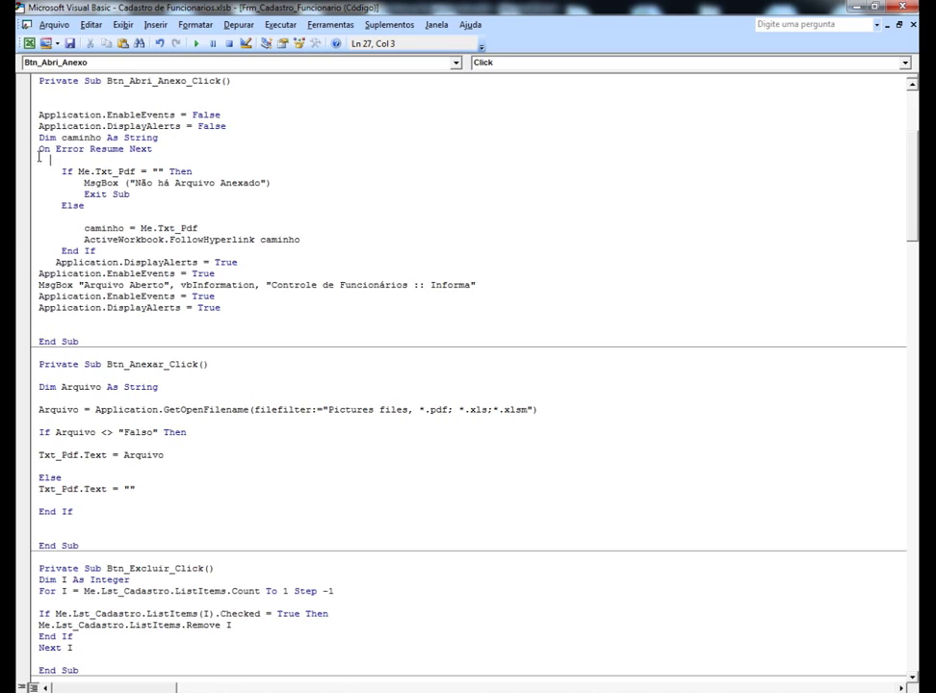
left_click_drag(39, 148, 158, 148)
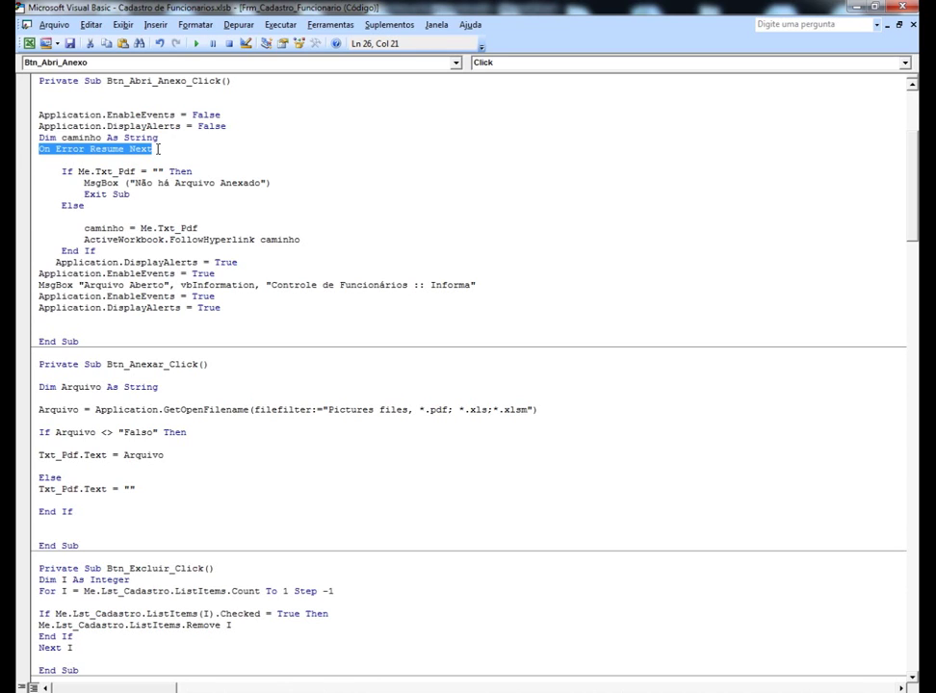
left_click(154, 148)
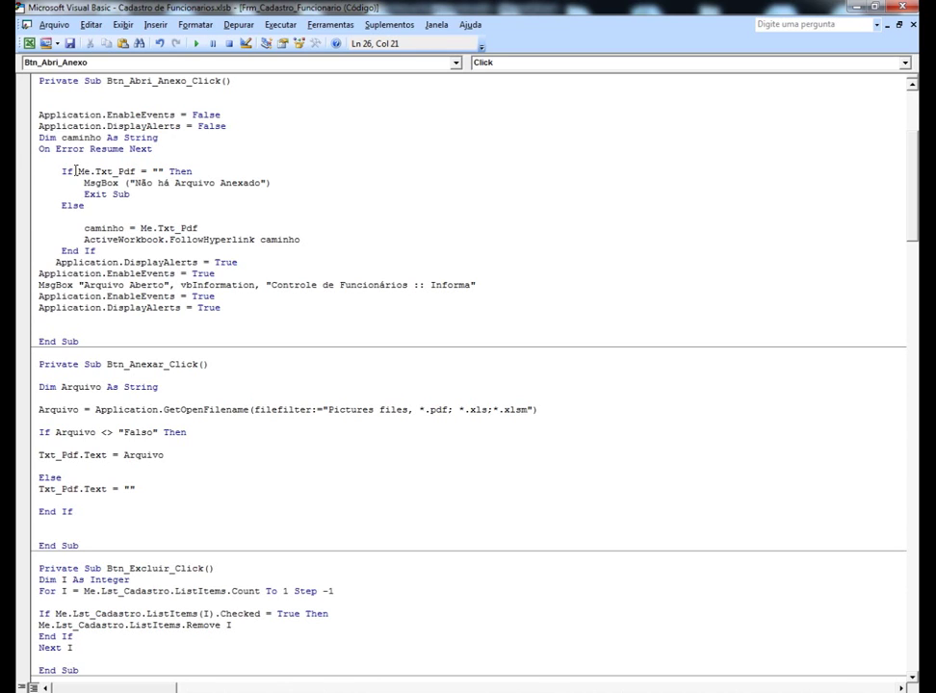
left_click_drag(60, 171, 73, 172)
left_click_drag(81, 182, 265, 181)
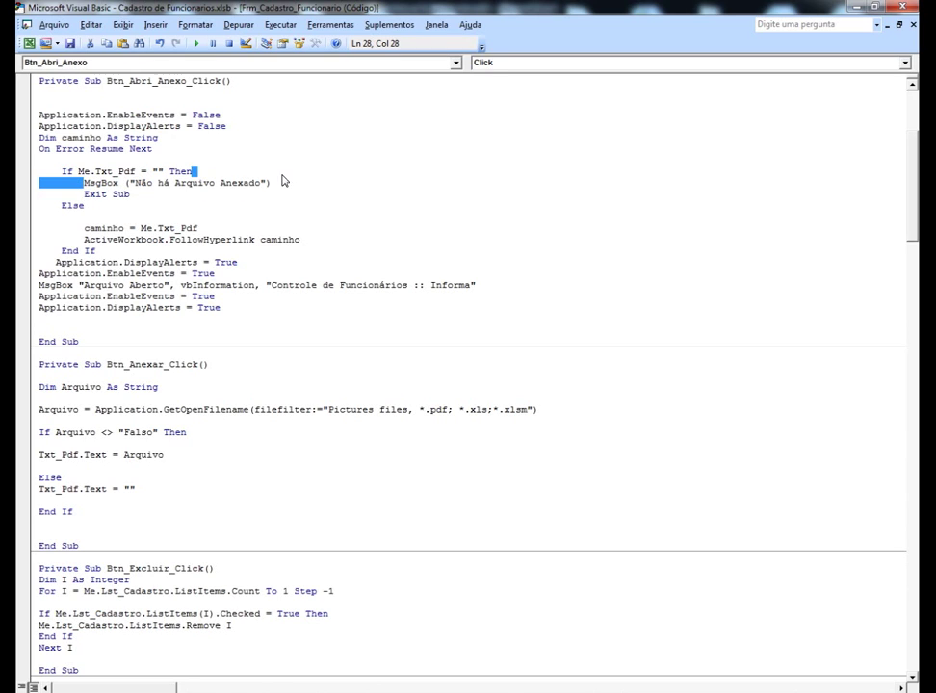
left_click(273, 183)
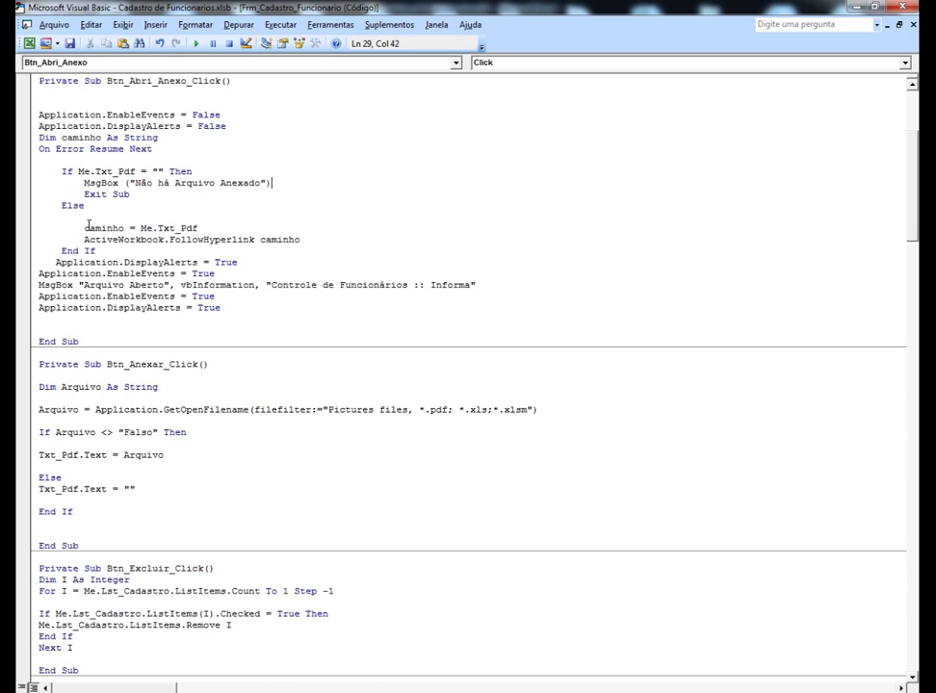
left_click_drag(84, 227, 123, 228)
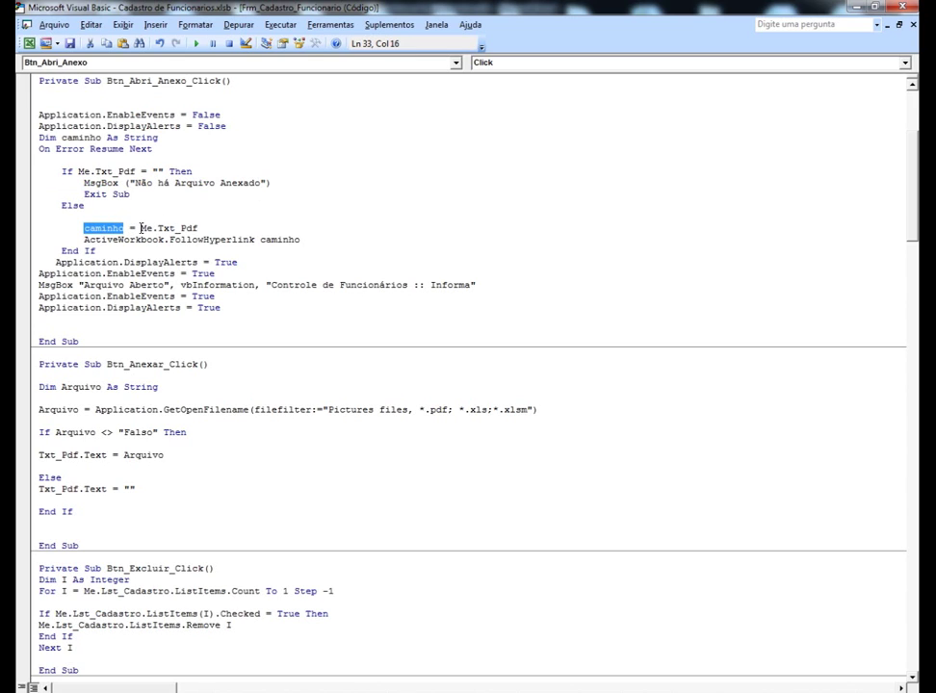
left_click_drag(141, 228, 199, 228)
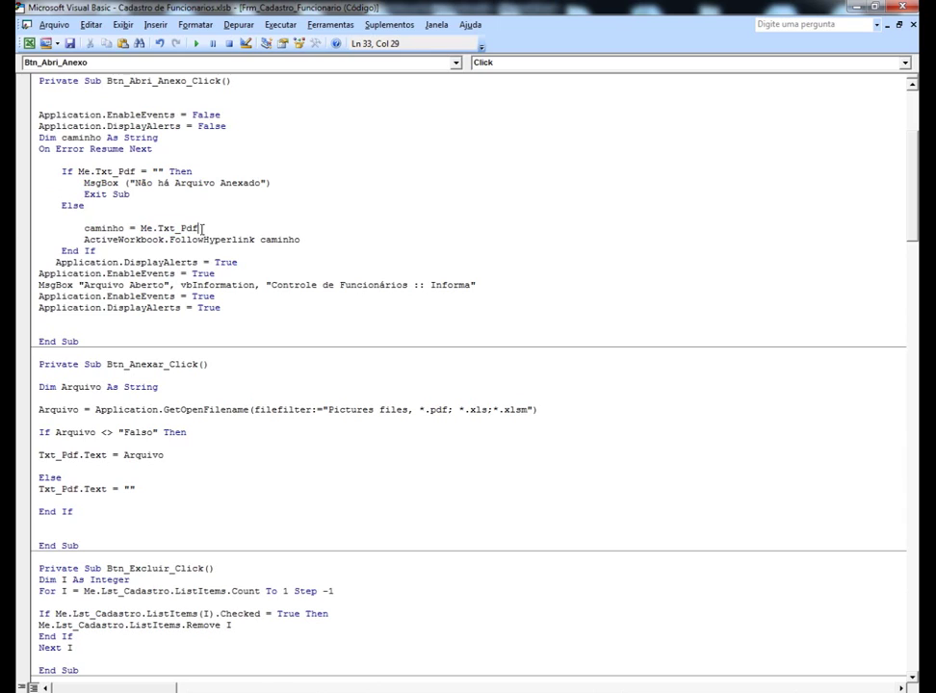
left_click_drag(202, 228, 141, 231)
double_click(106, 229)
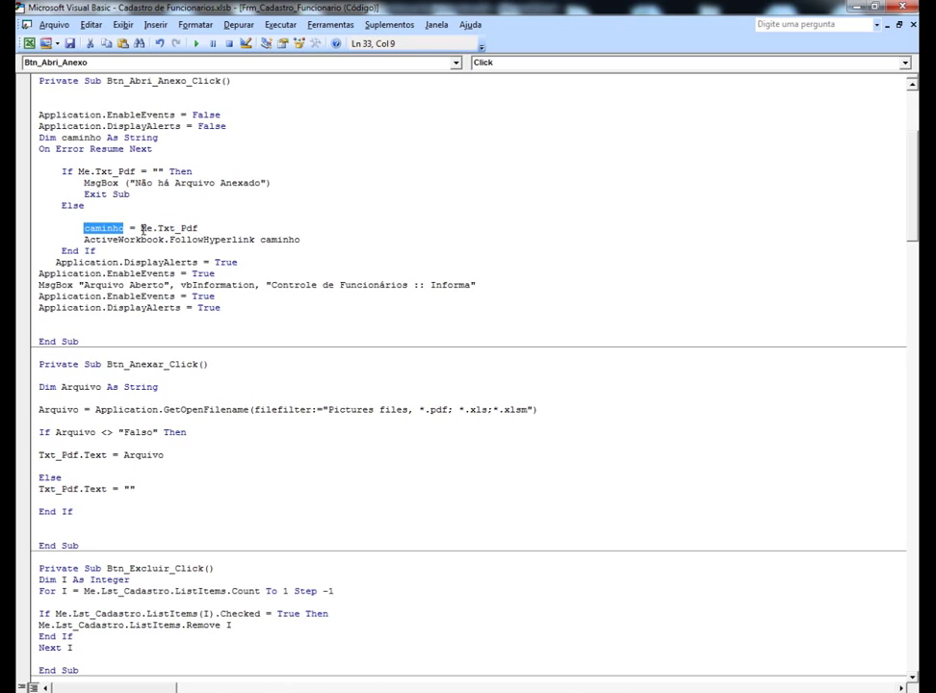
left_click_drag(142, 229, 200, 227)
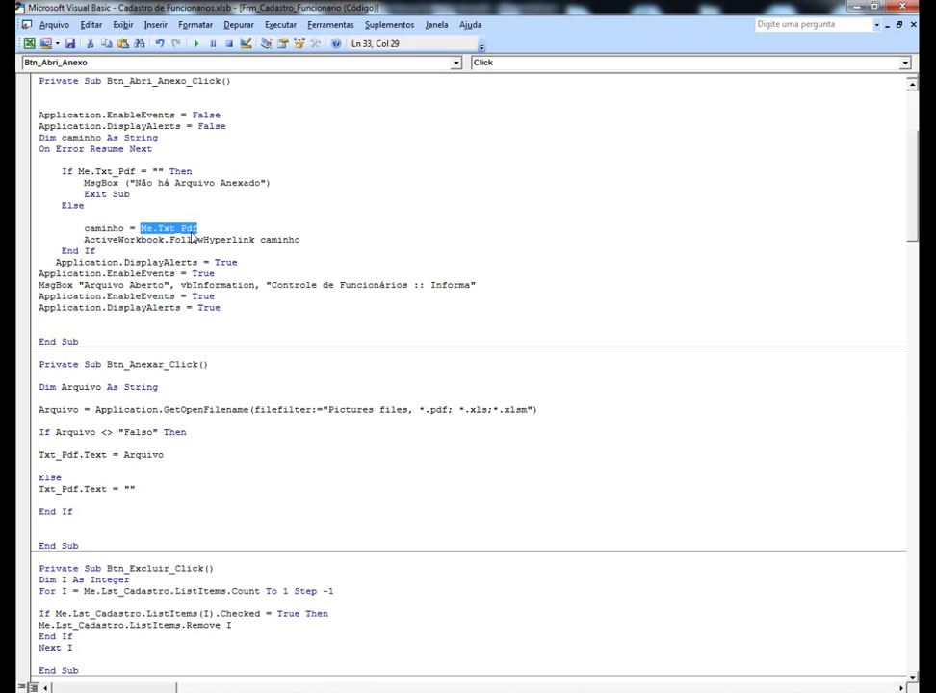
left_click_drag(84, 239, 164, 241)
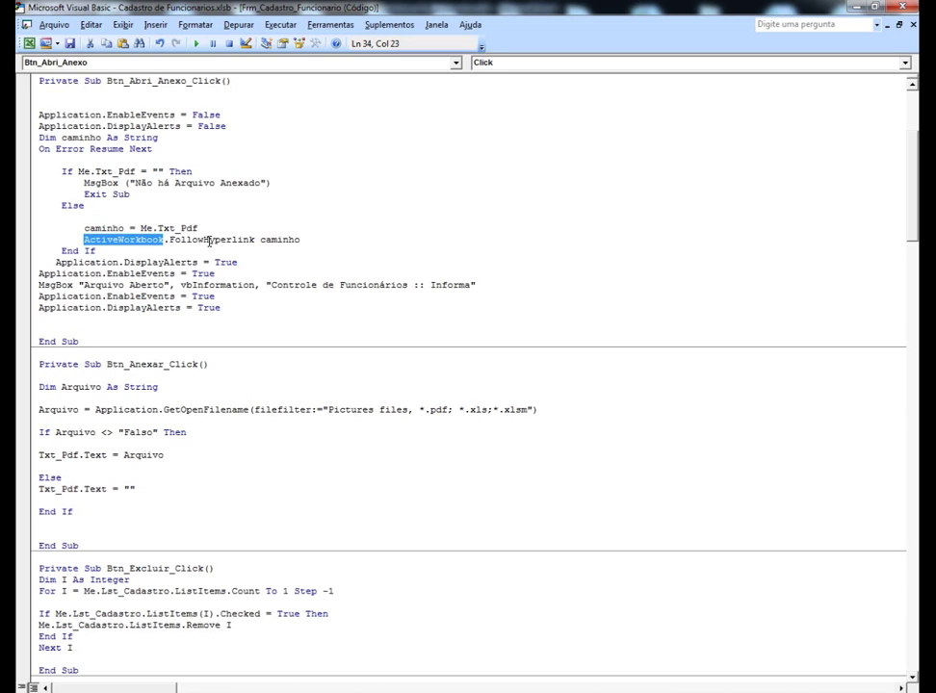
left_click_drag(304, 238, 260, 239)
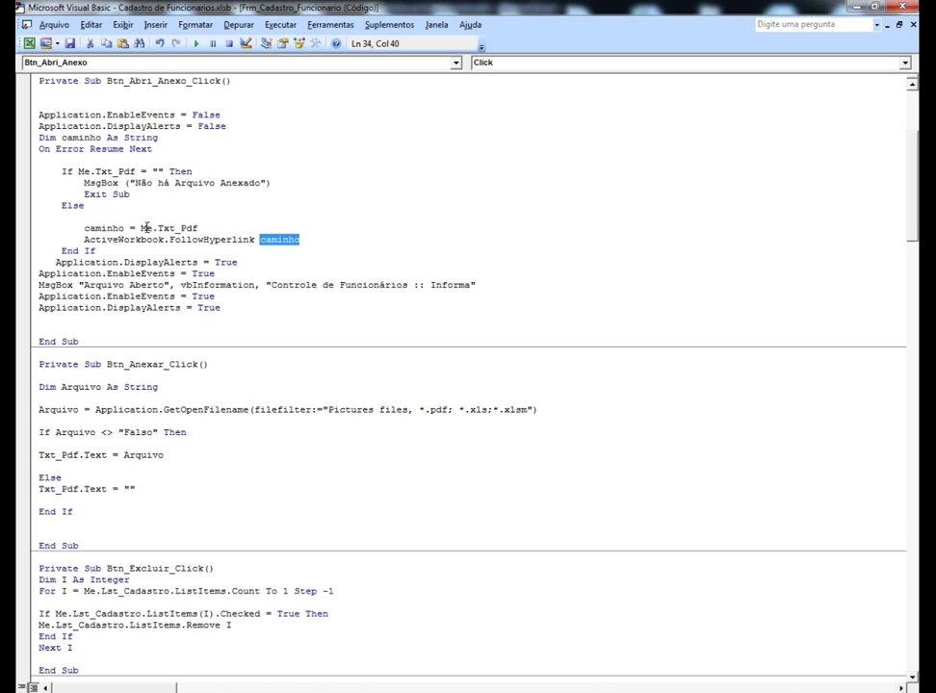
left_click_drag(141, 227, 199, 227)
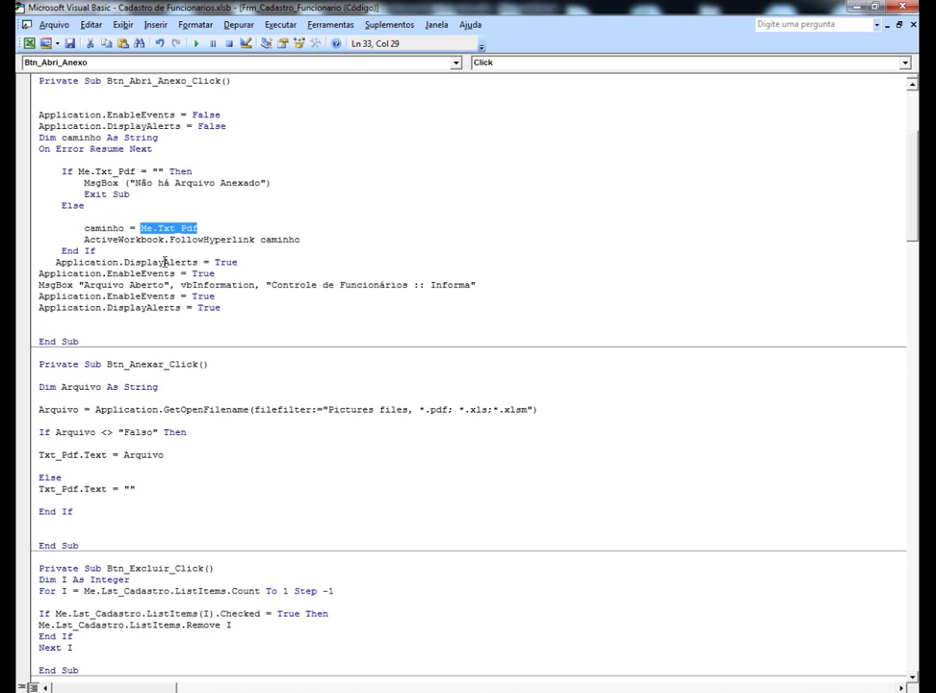
left_click(224, 277)
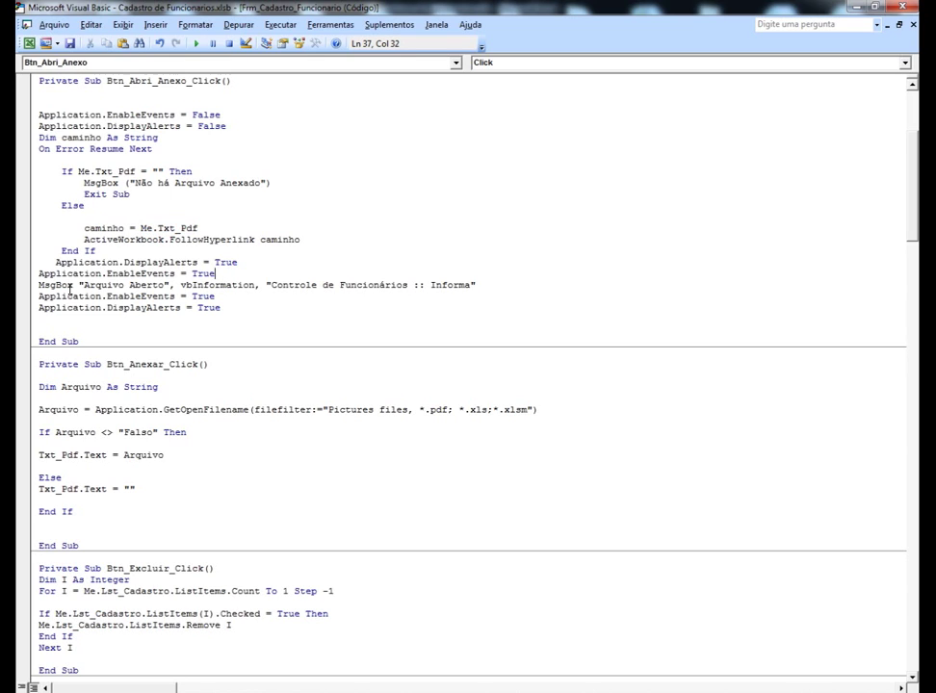
left_click_drag(40, 285, 220, 279)
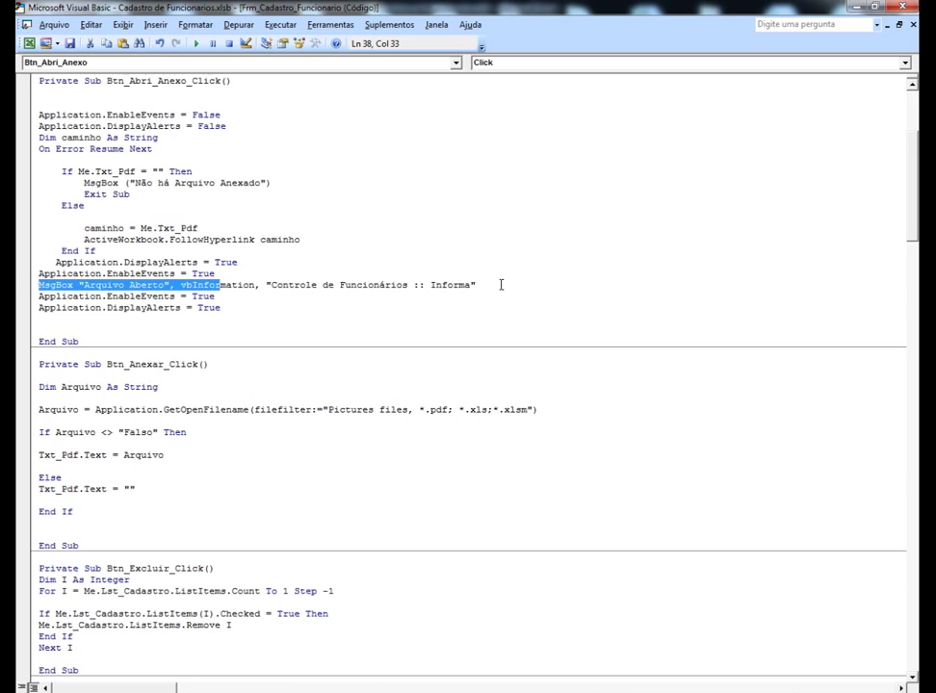
left_click(43, 295)
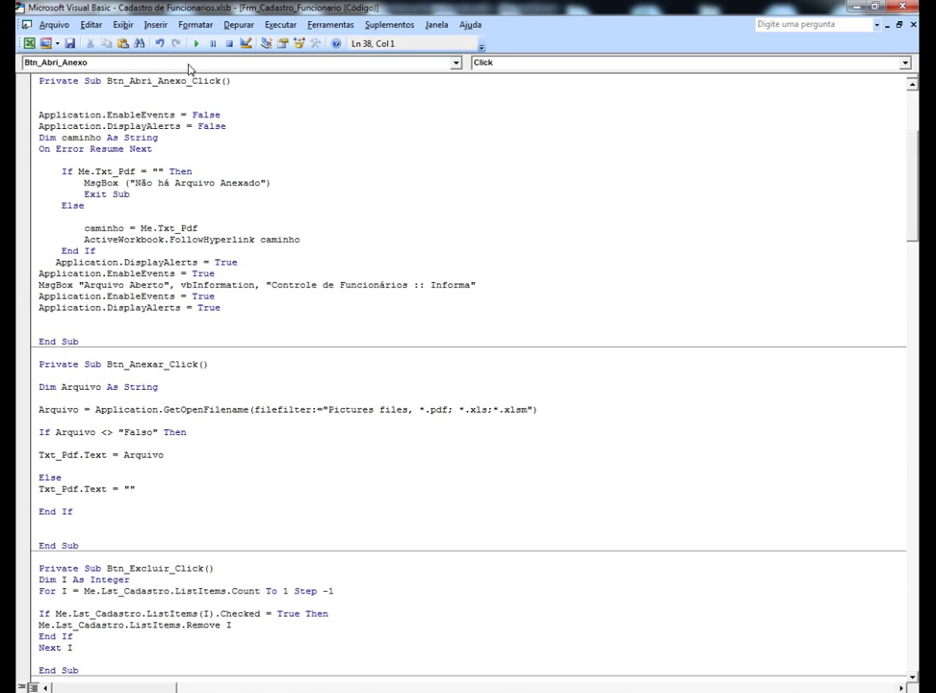
Step: Run the form and attach mmm.pdf from Documentos through the Anexar button
left_click(196, 44)
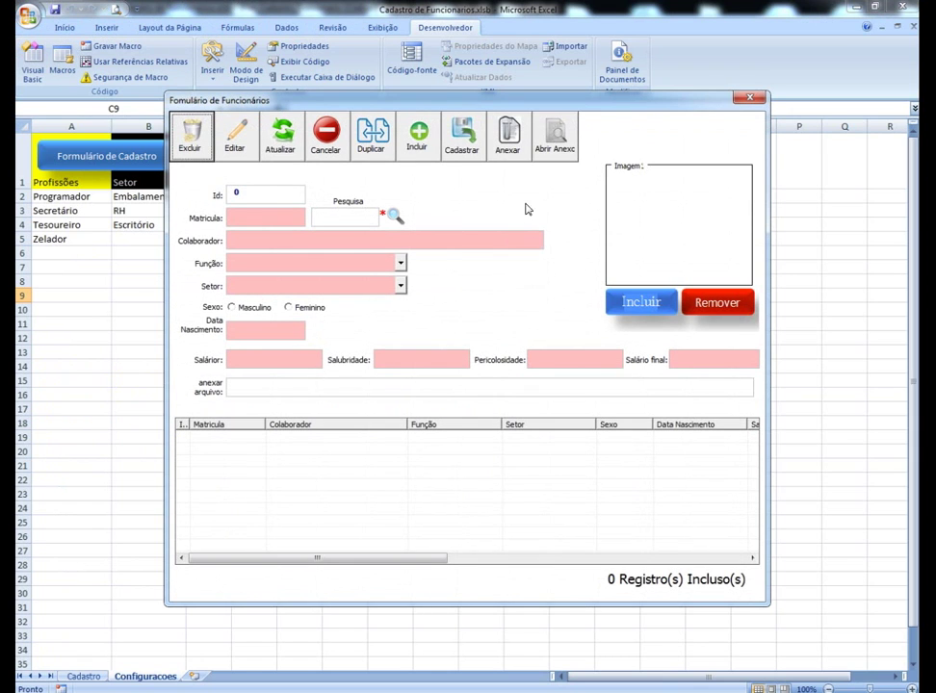
left_click(504, 150)
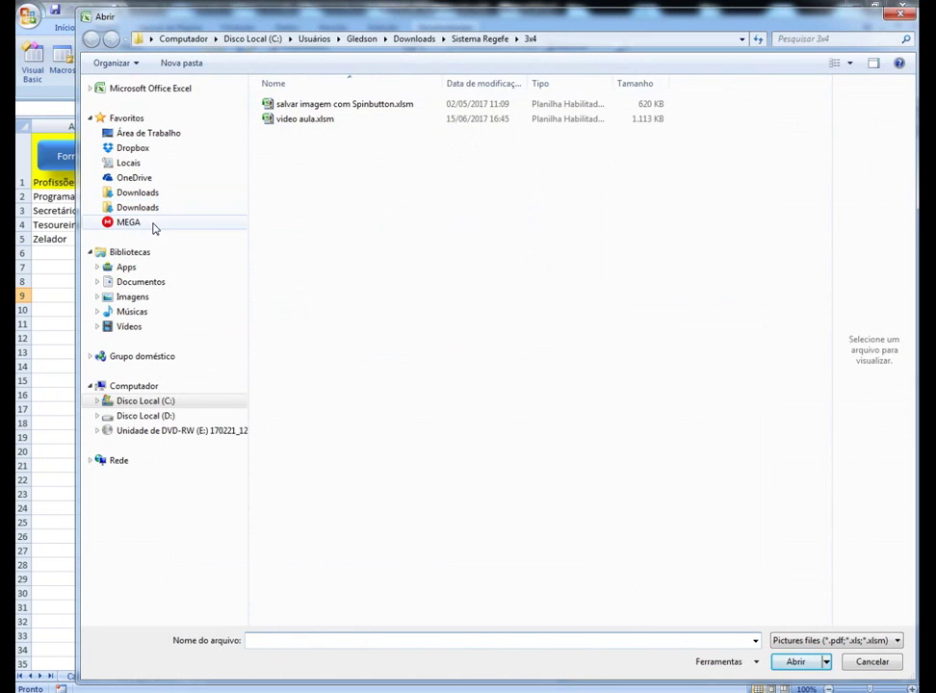
left_click(158, 286)
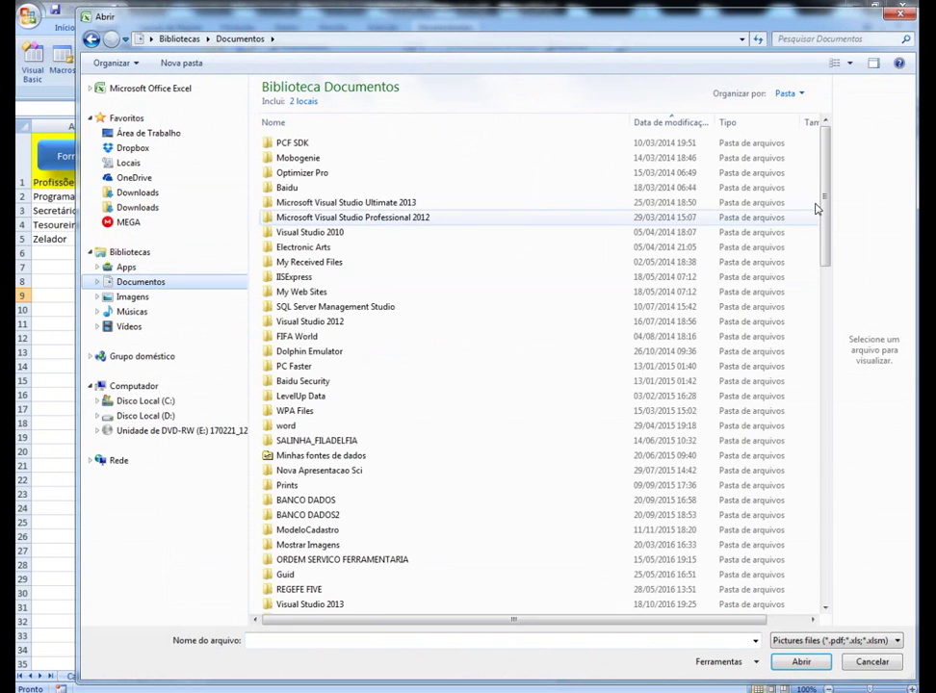
left_click_drag(825, 229, 848, 577)
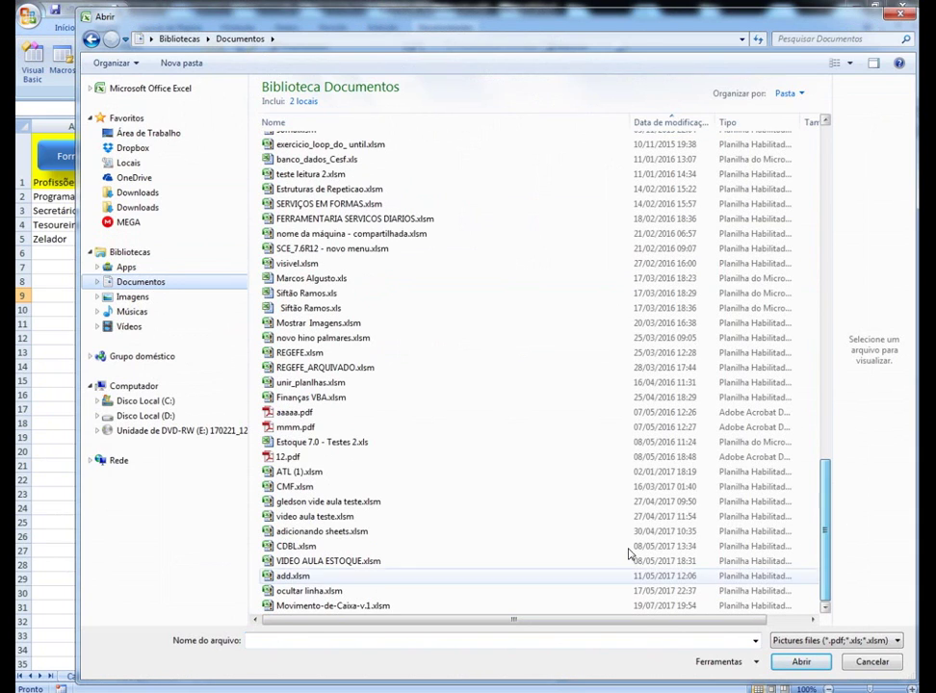
left_click(289, 426)
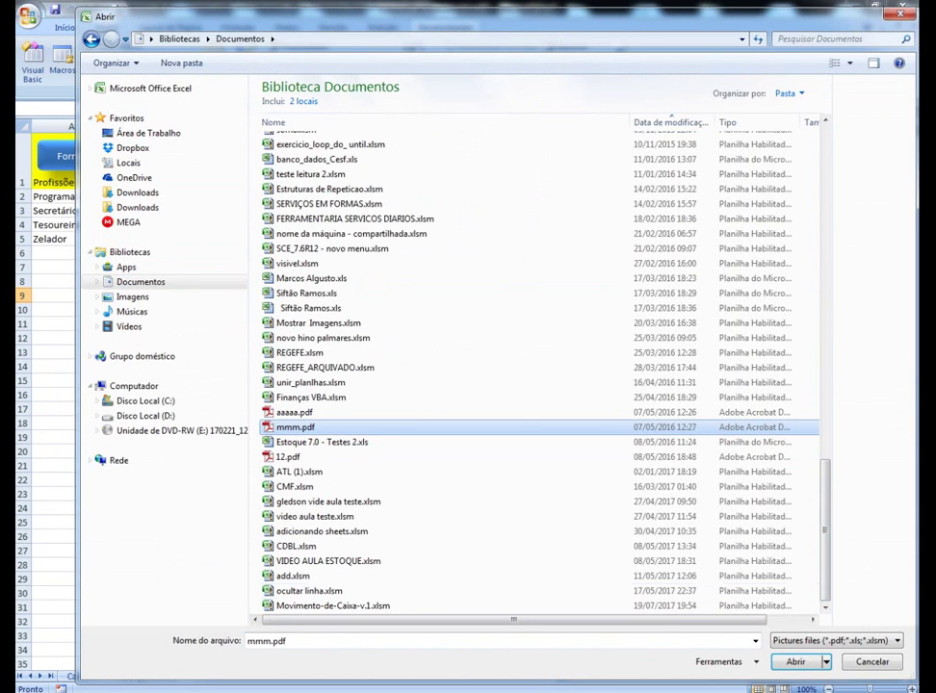
left_click(795, 662)
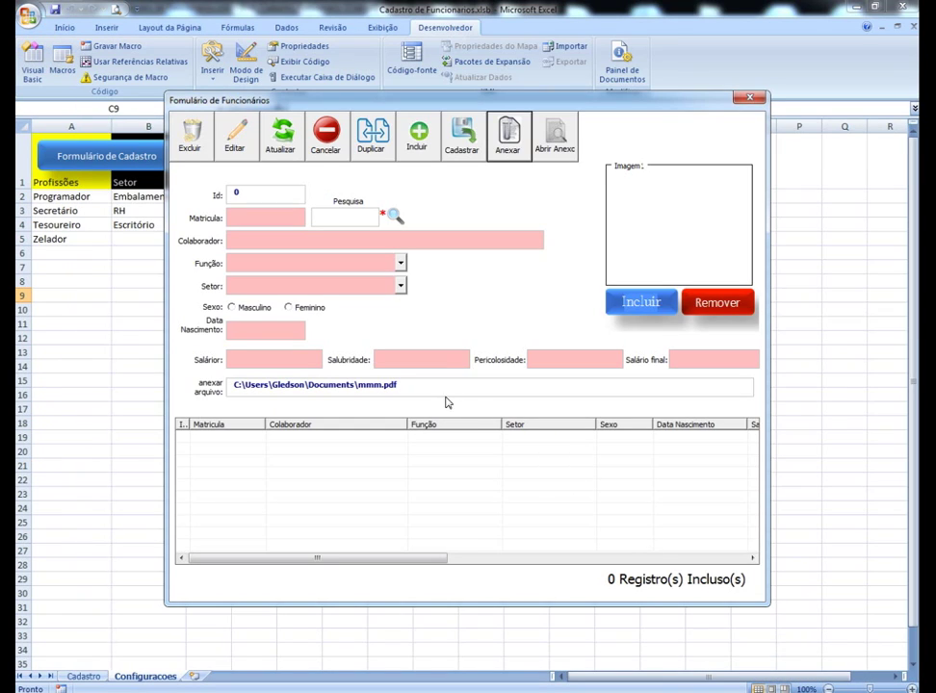
left_click(562, 143)
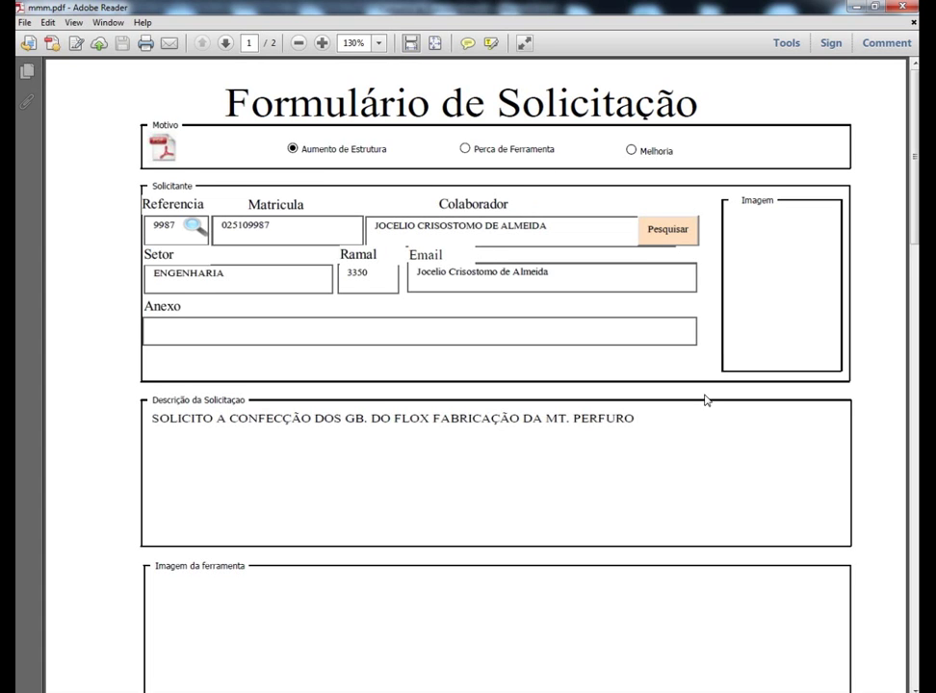
mouse_move(914, 215)
left_mouse_down()
mouse_move(916, 334)
mouse_move(916, 211)
left_mouse_up()
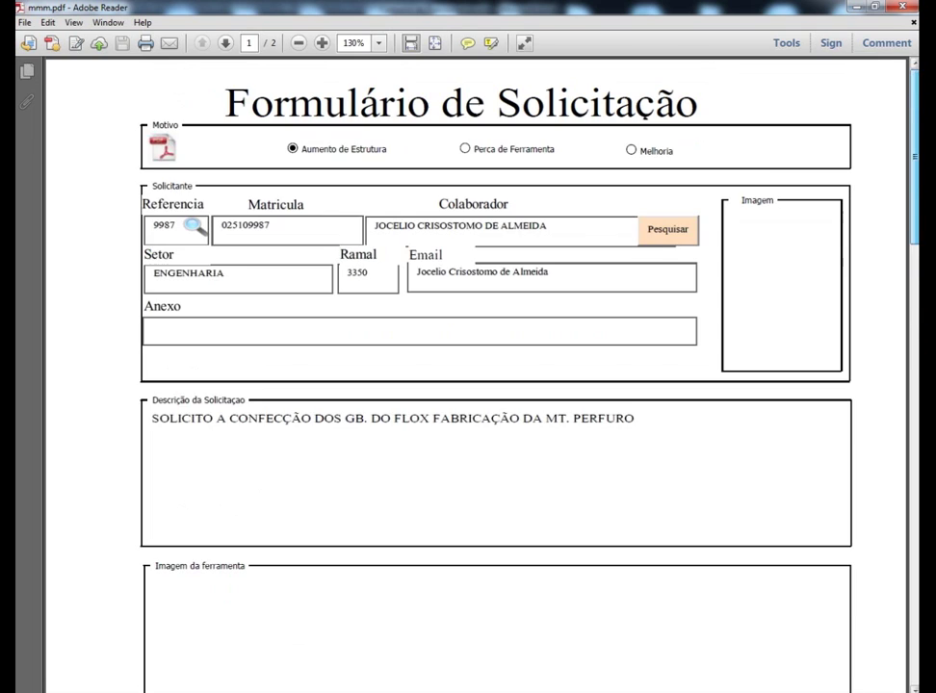
left_click(903, 7)
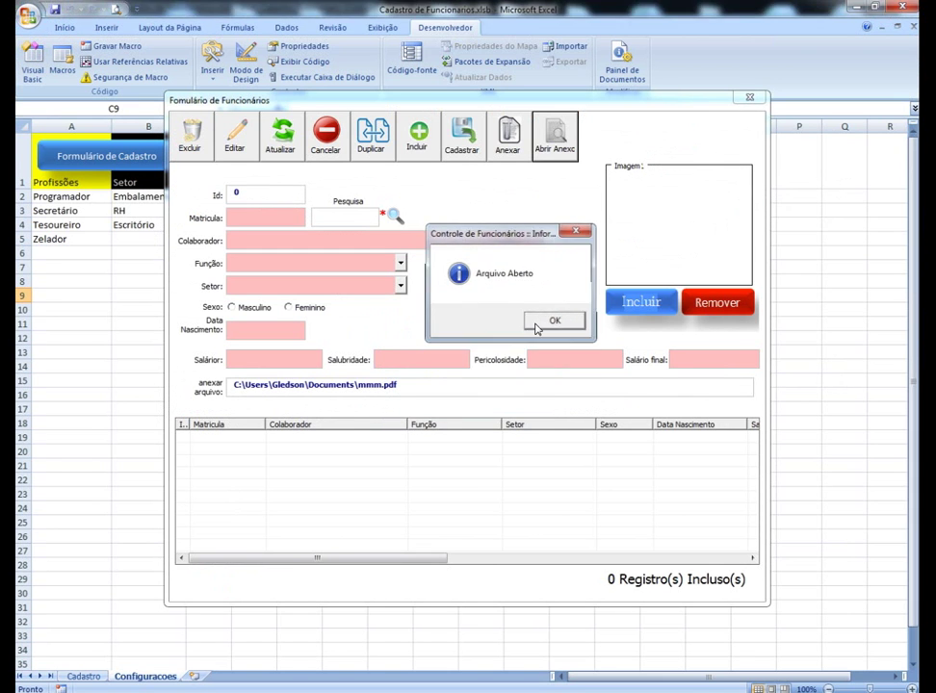
left_click(542, 324)
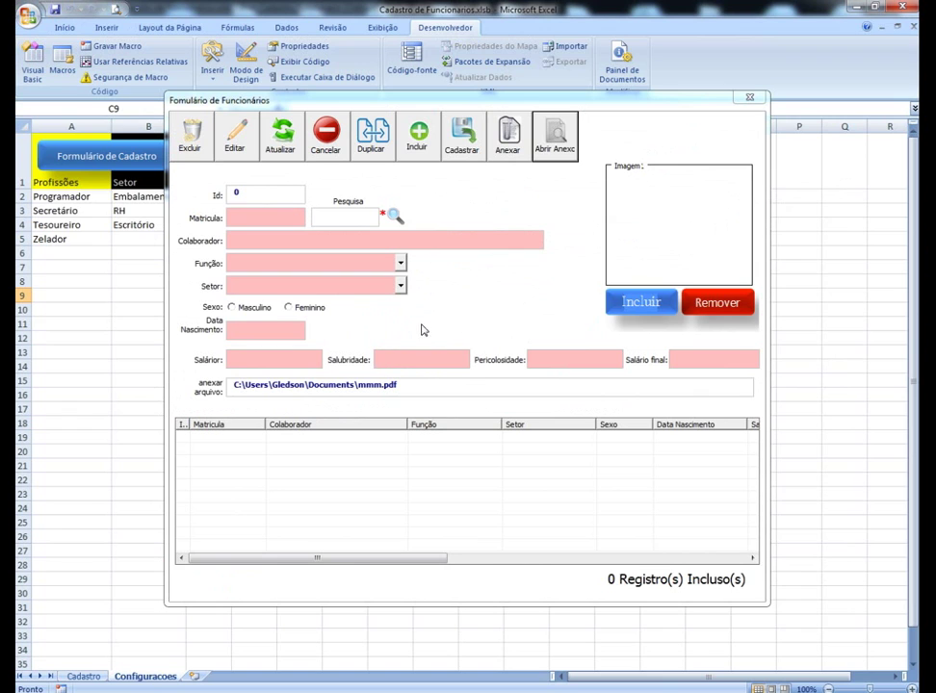
Step: Attach 'gledson vide aula teste.xlsm' from Documents instead of the PDF, filling the attachment path field
left_click(509, 142)
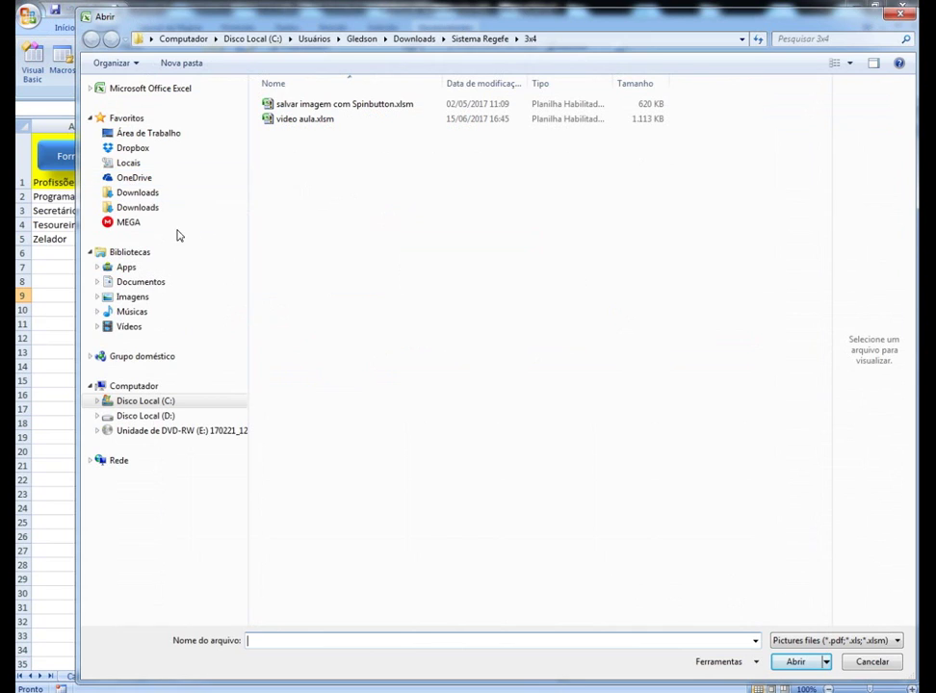
left_click(142, 287)
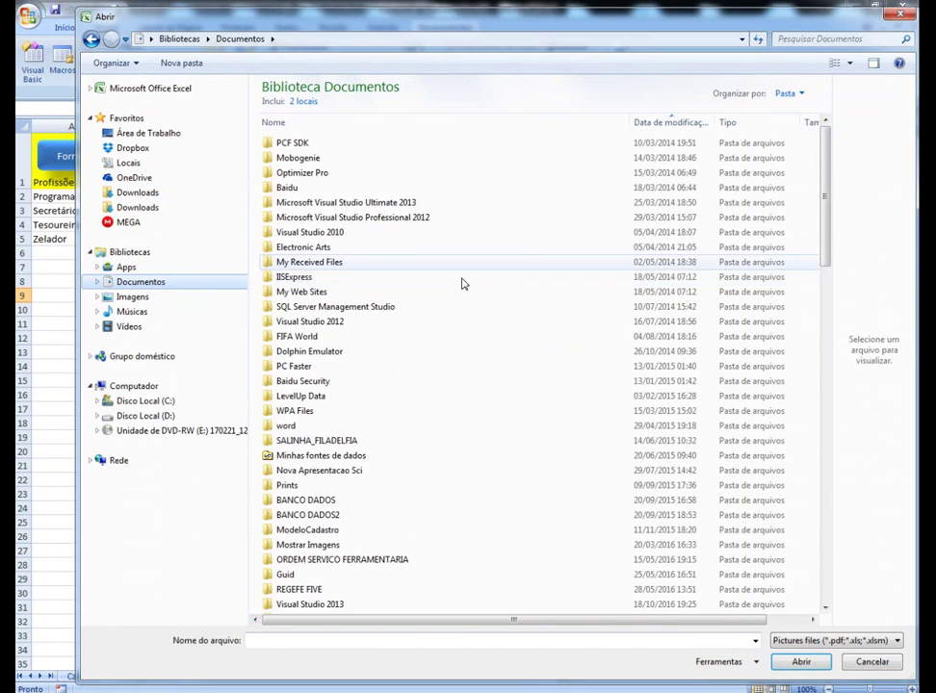
left_click_drag(821, 189, 835, 320)
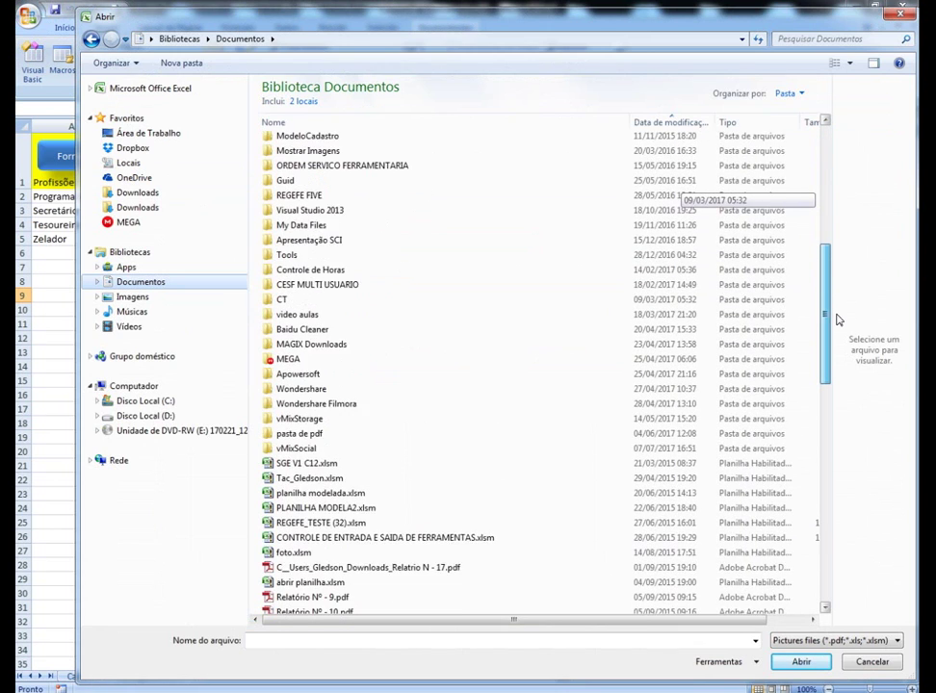
left_click_drag(836, 319, 848, 527)
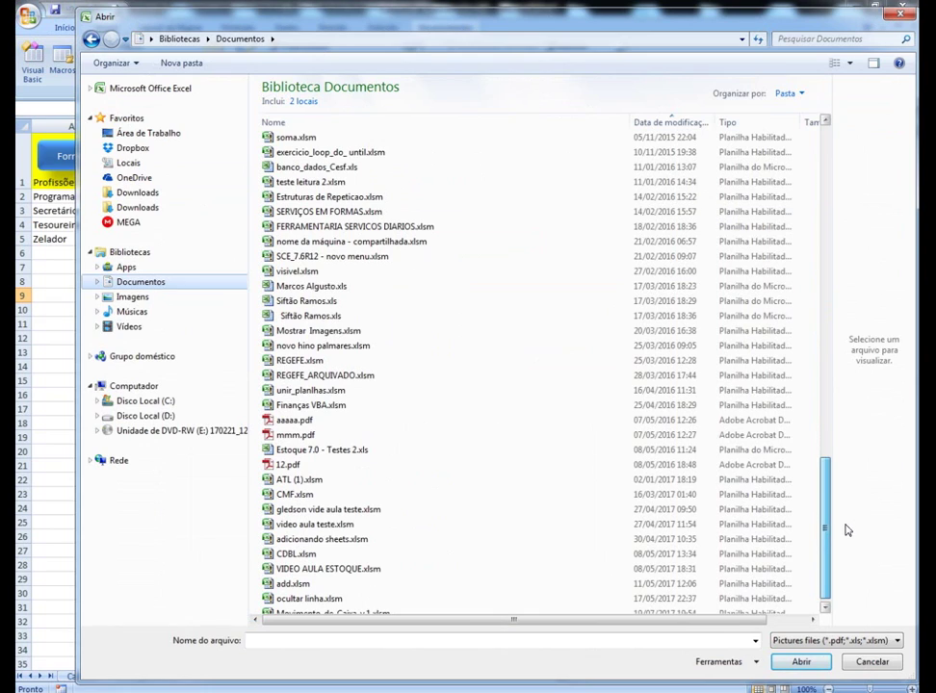
left_click(302, 422)
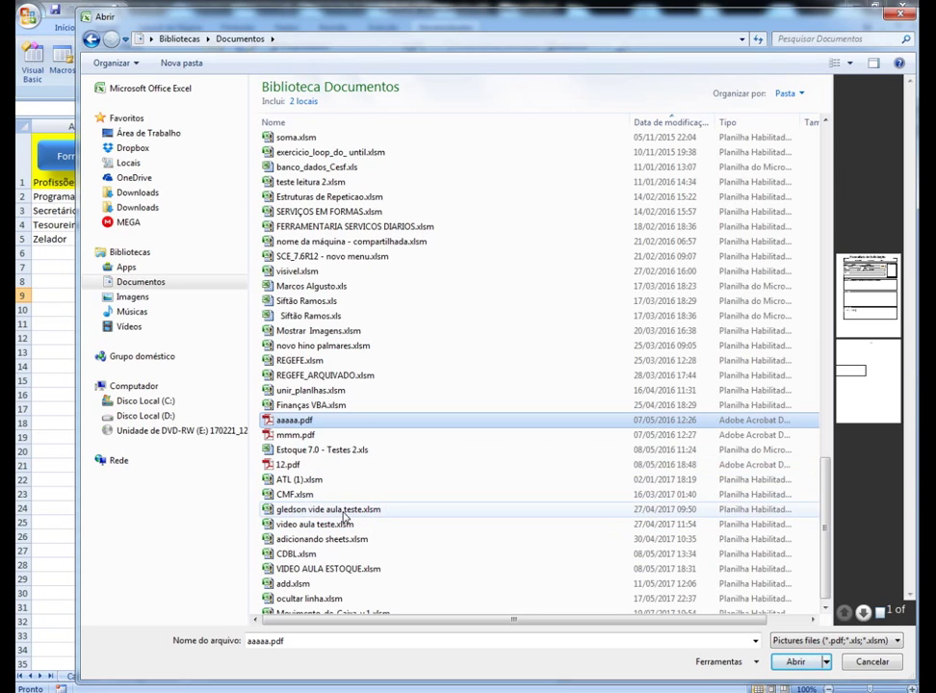
left_click(337, 513)
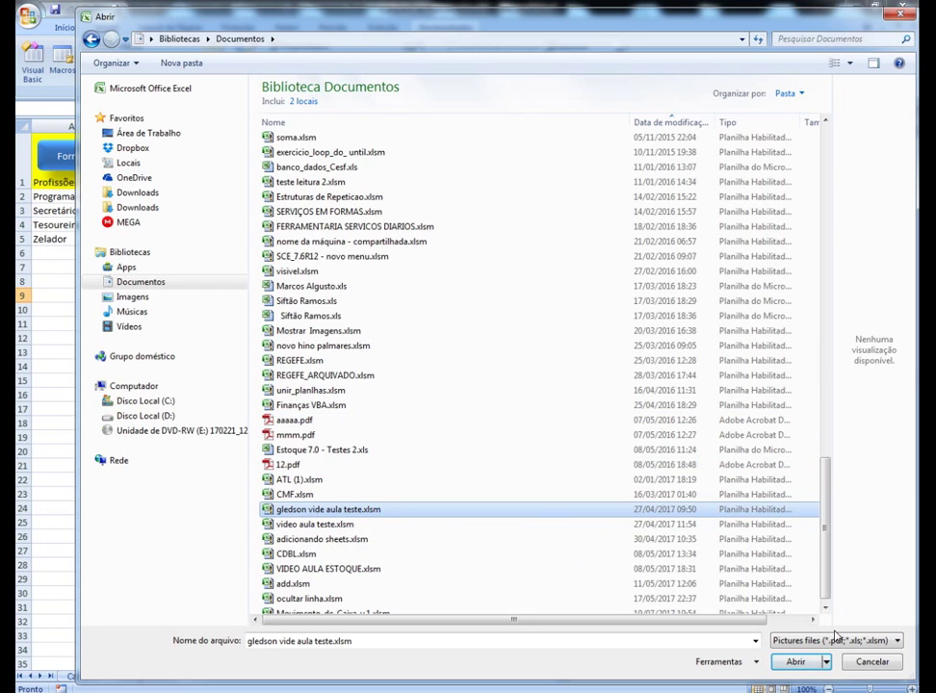
left_click(797, 663)
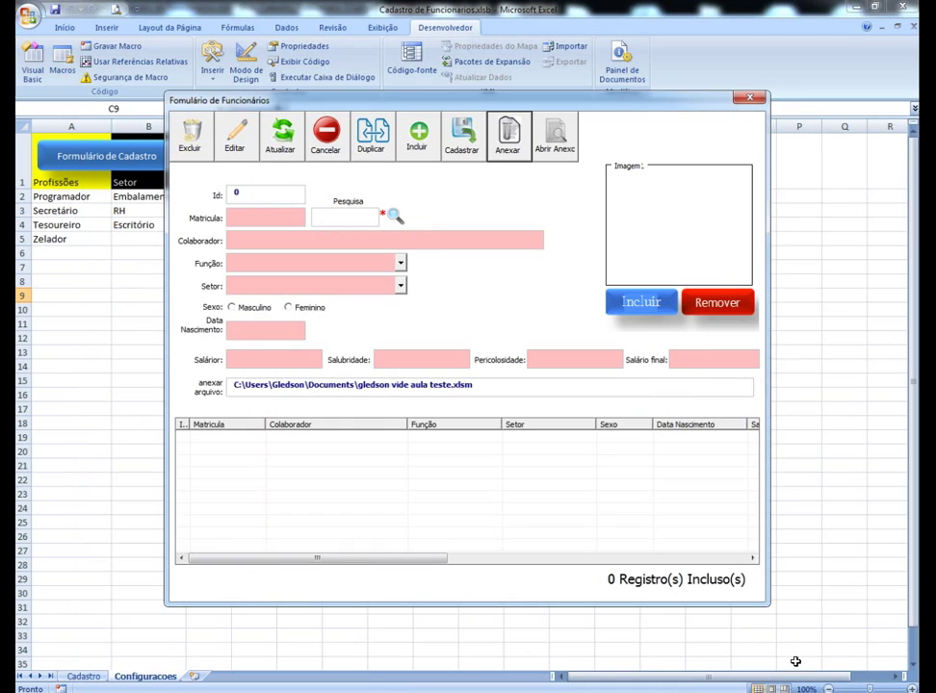
Step: Open the attached 'gledson vide aula teste.xlsm' via Abrir Anexo, confirm 'Arquivo Aberto', and highlight the path's file name
left_click(555, 147)
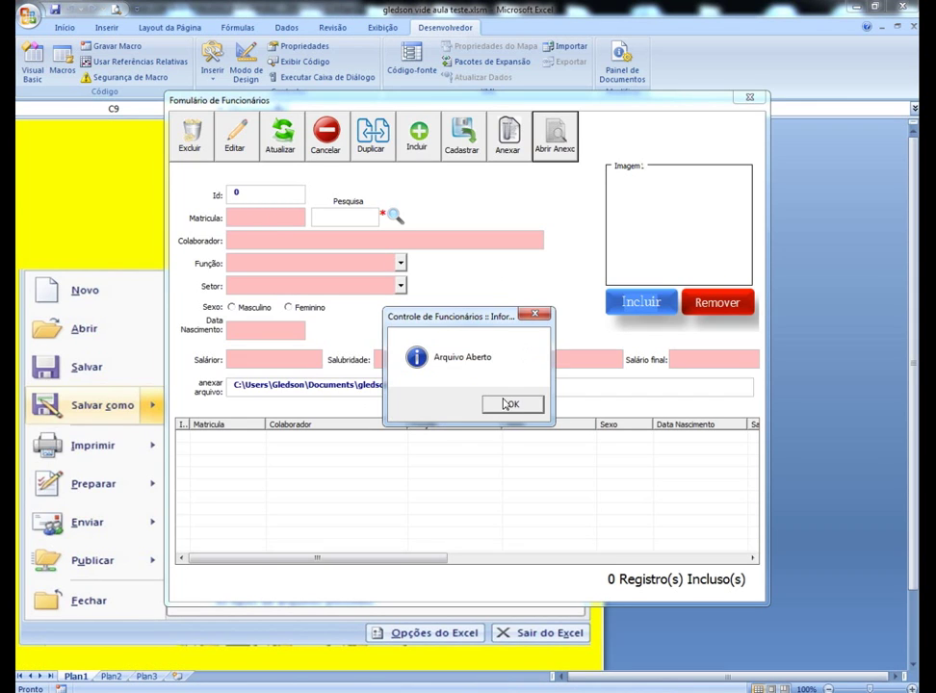
left_click(518, 405)
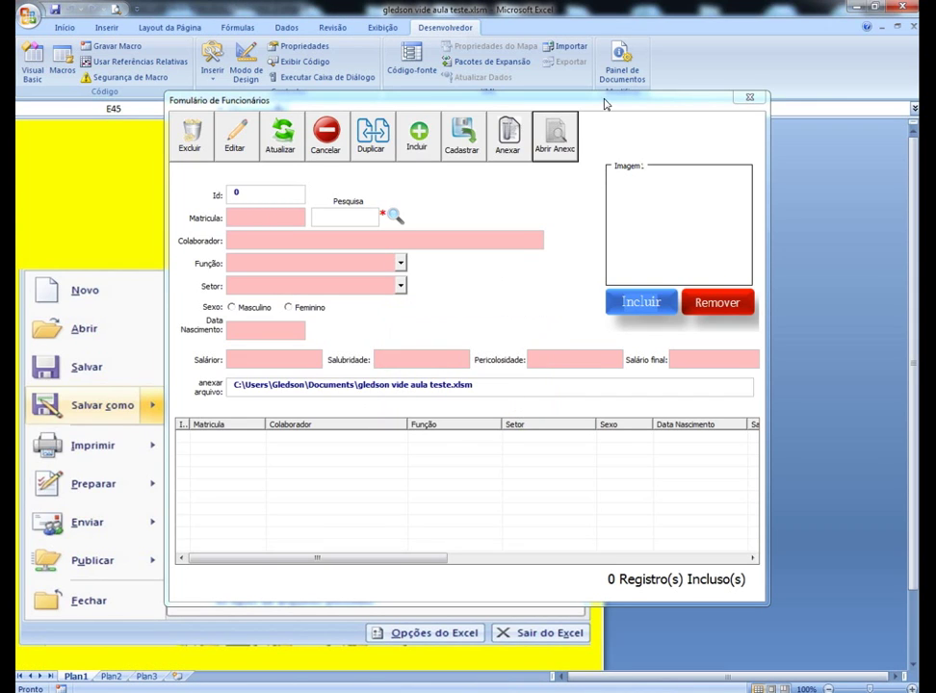
mouse_move(606, 101)
left_mouse_down()
mouse_move(720, 67)
mouse_move(629, 109)
left_mouse_up()
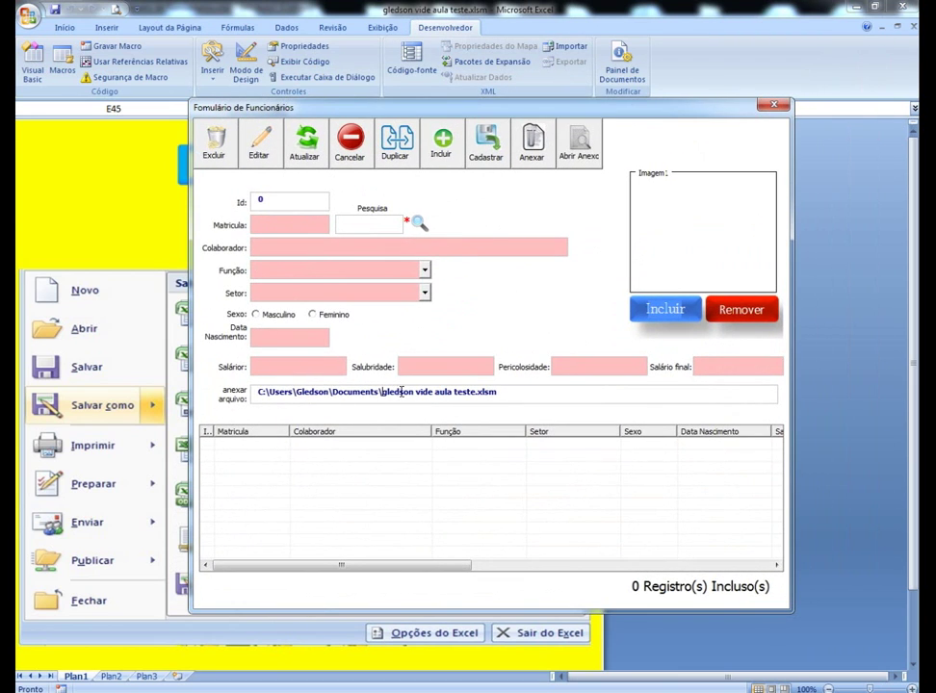
left_click_drag(382, 391, 499, 391)
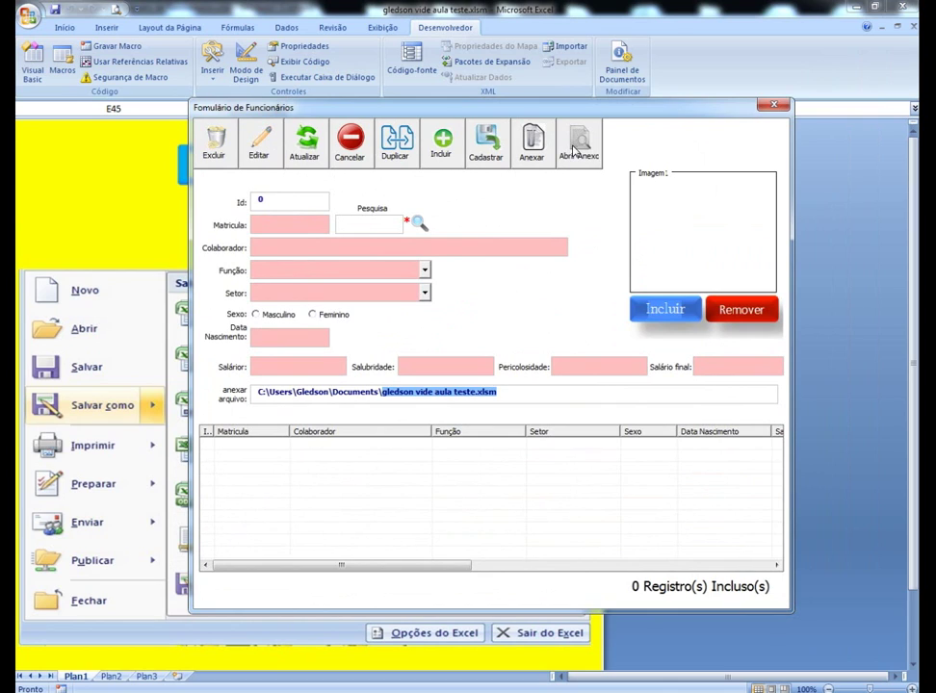